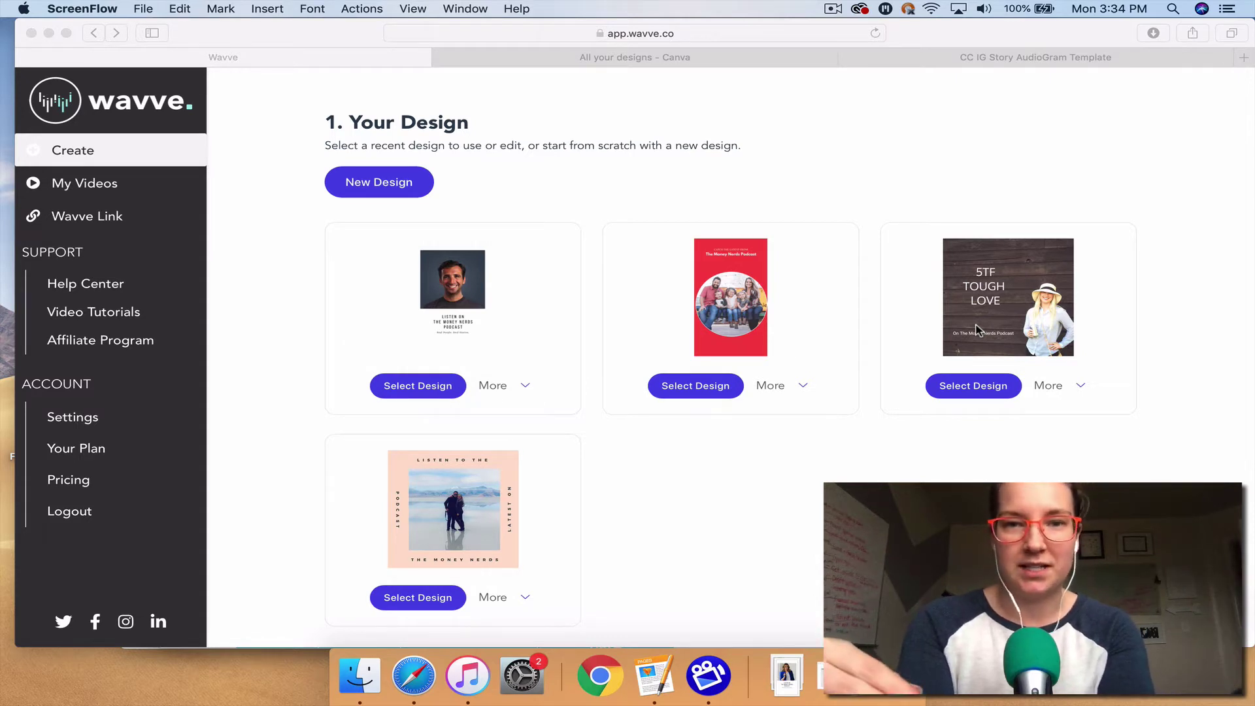
Open the 'CC IG Story AudioGram Template' design from Canva's designs list
{"action": "left_click", "coordinate": [1205, 196]}
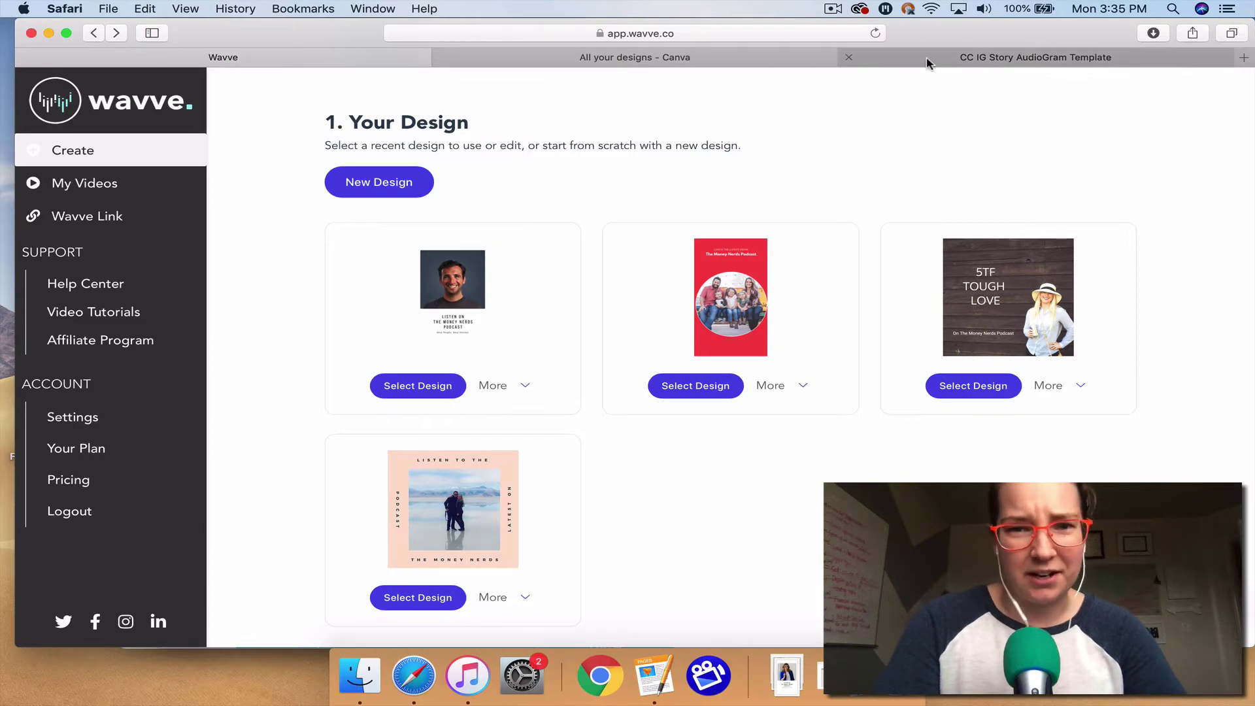
{"action": "left_click", "coordinate": [752, 56]}
{"action": "scroll", "coordinate": [752, 279], "scroll_direction": "up", "scroll_amount": 5}
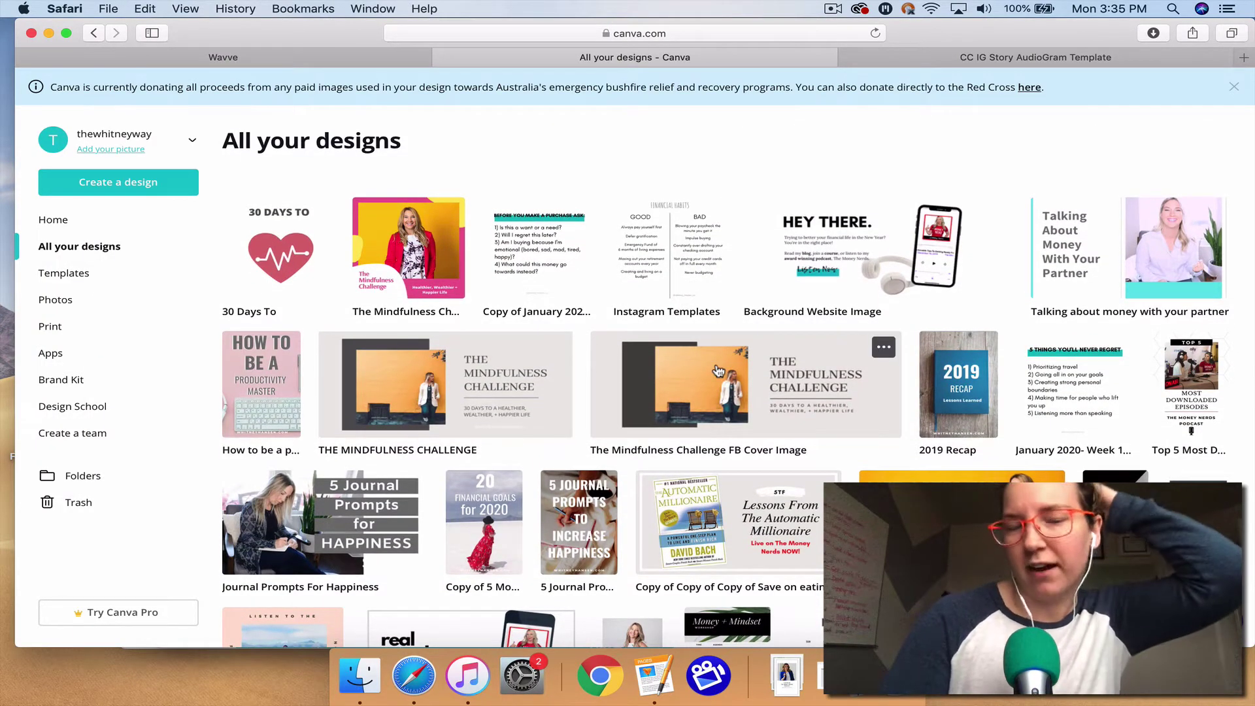
{"action": "scroll", "coordinate": [817, 334], "scroll_direction": "down", "scroll_amount": 3}
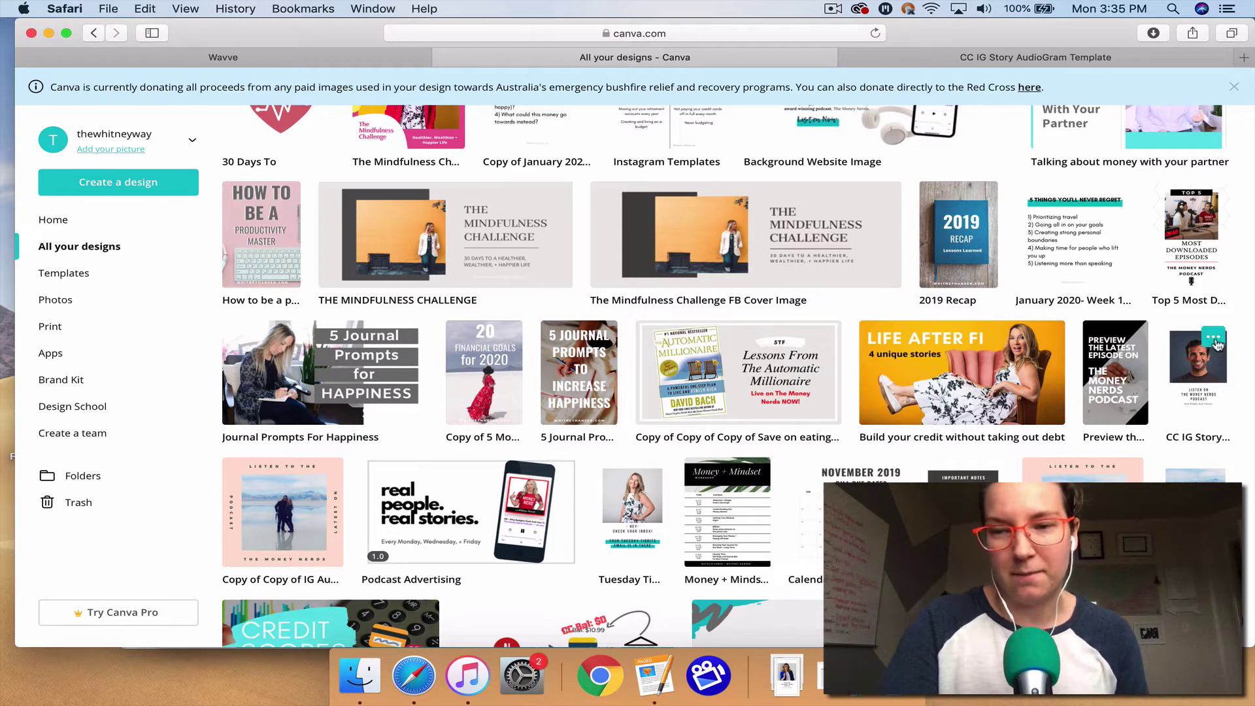
{"action": "left_click", "coordinate": [1203, 366]}
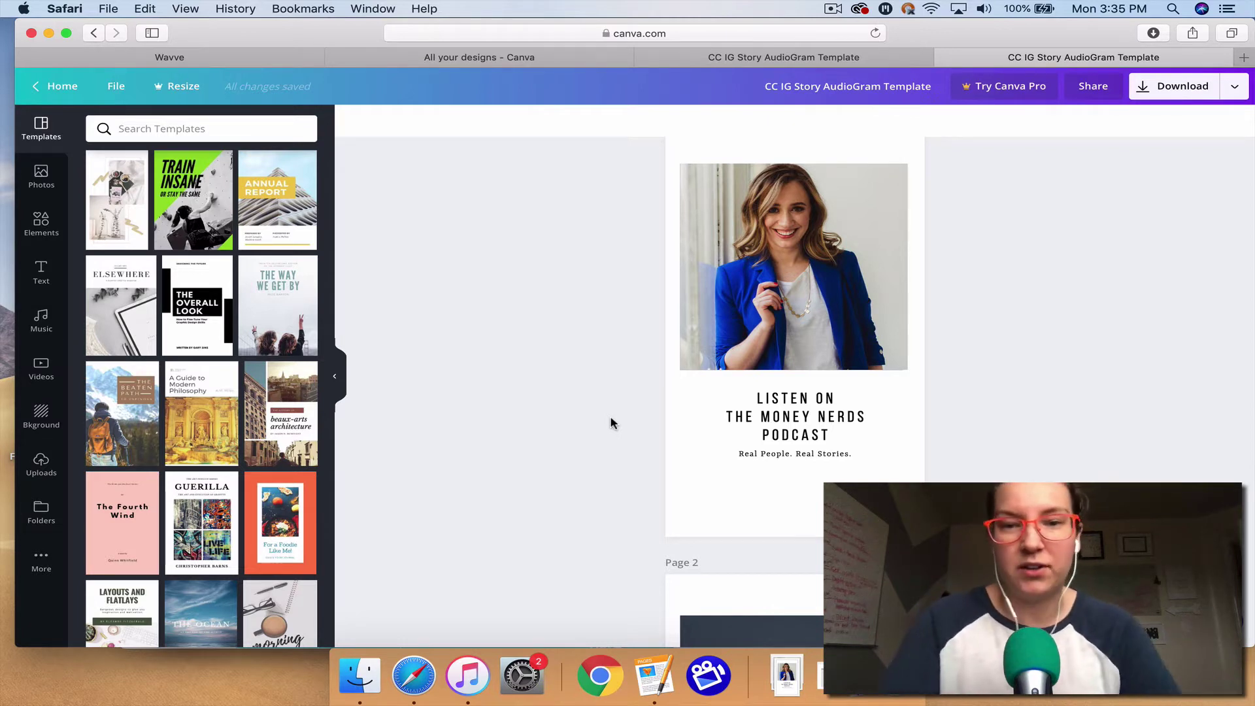
Download all pages of the AudioGram template as PNG files to Downloads
{"action": "scroll", "coordinate": [967, 360], "scroll_direction": "up", "scroll_amount": 2}
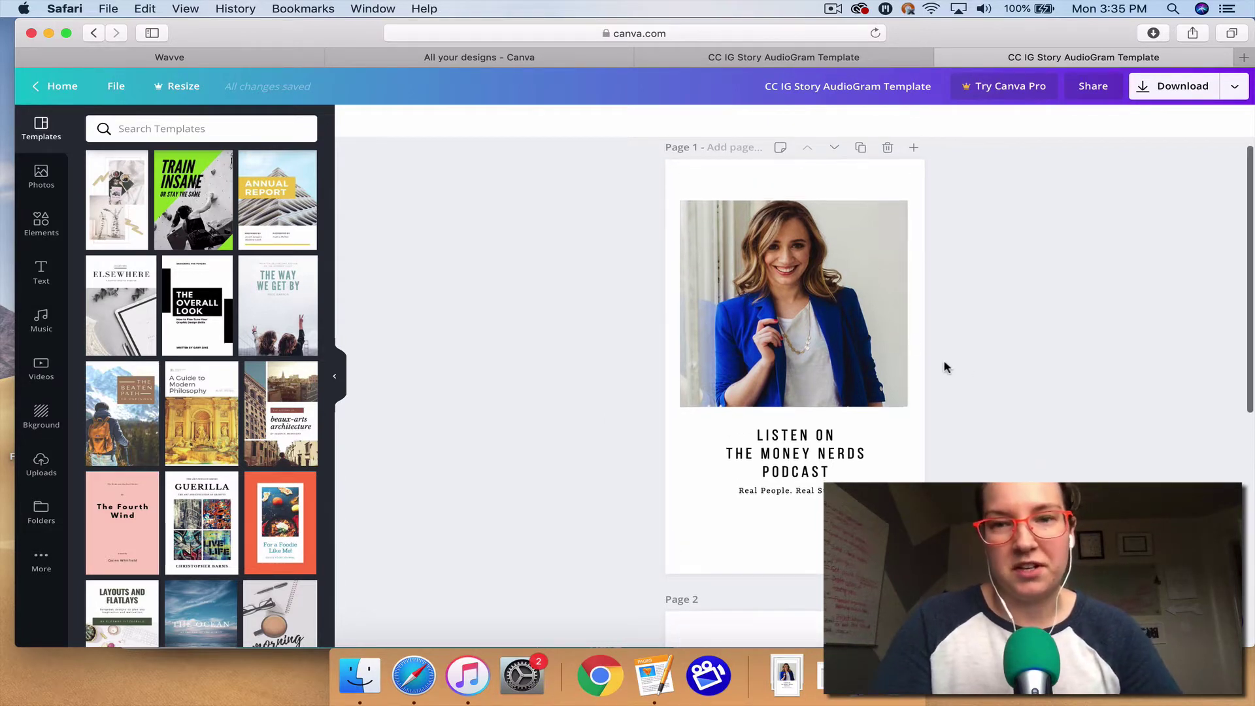
{"action": "left_click", "coordinate": [1171, 96]}
{"action": "left_click", "coordinate": [1128, 264]}
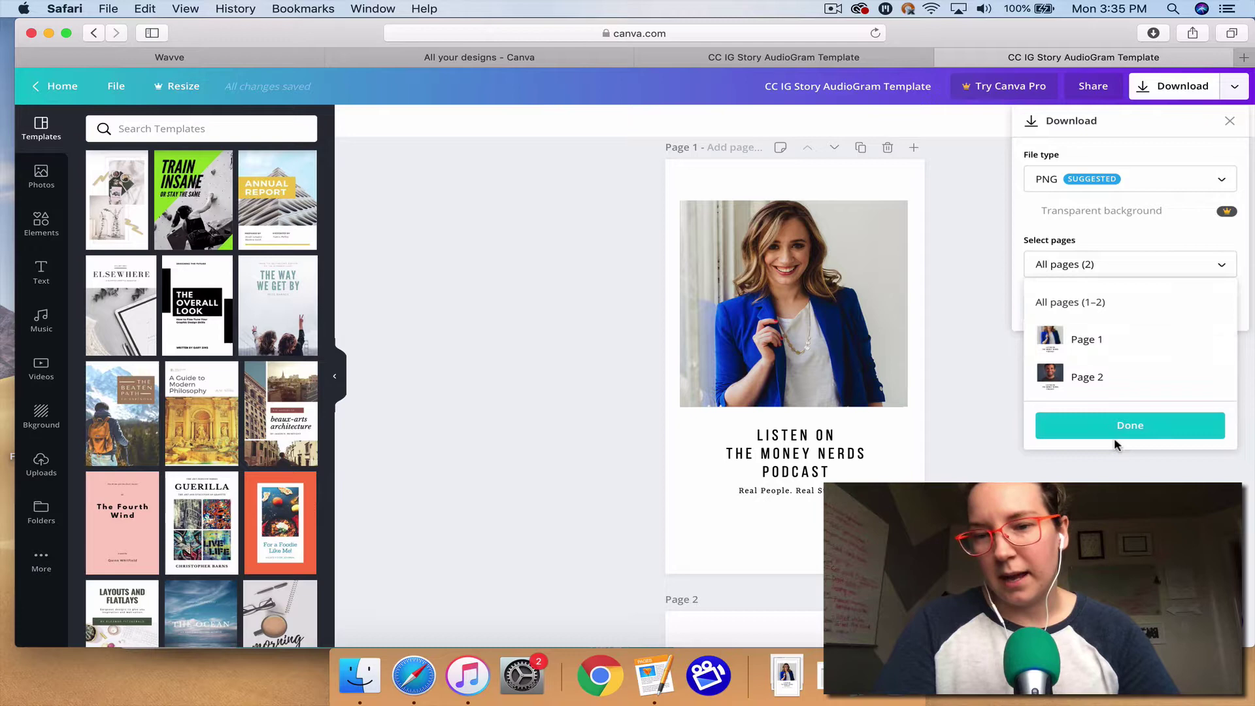
{"action": "left_click", "coordinate": [1130, 425]}
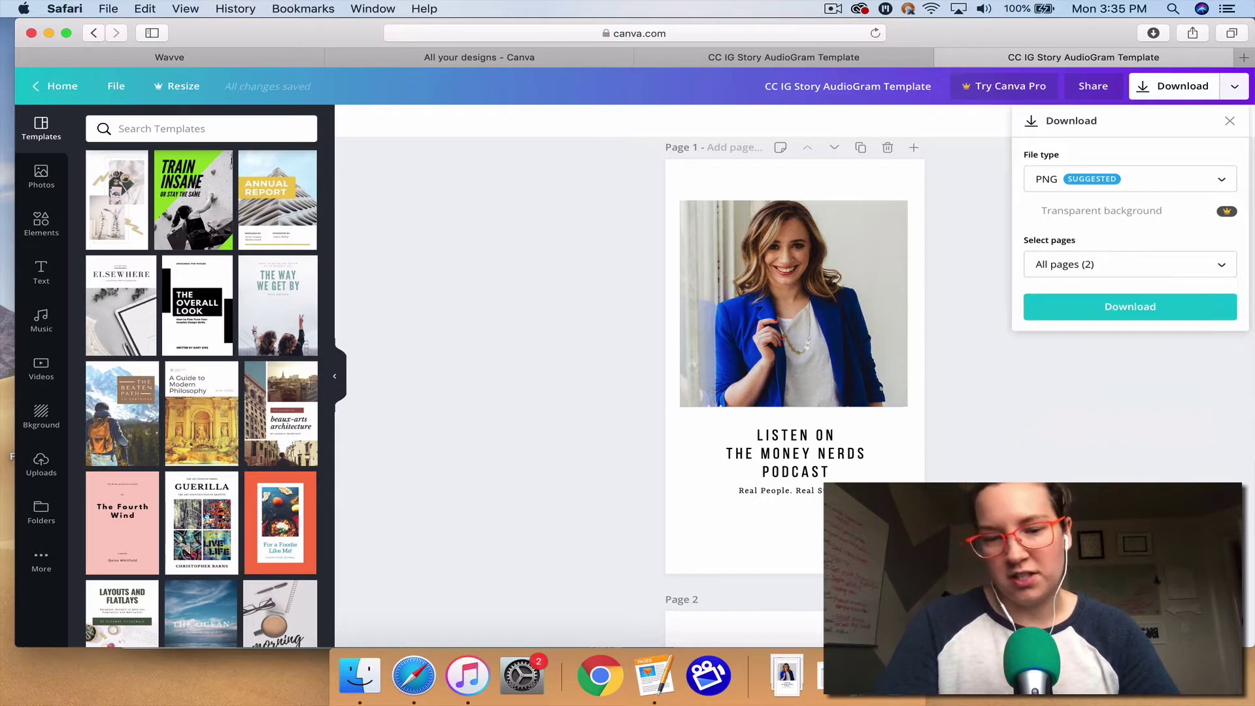
{"action": "left_click", "coordinate": [786, 677]}
{"action": "left_click", "coordinate": [408, 330]}
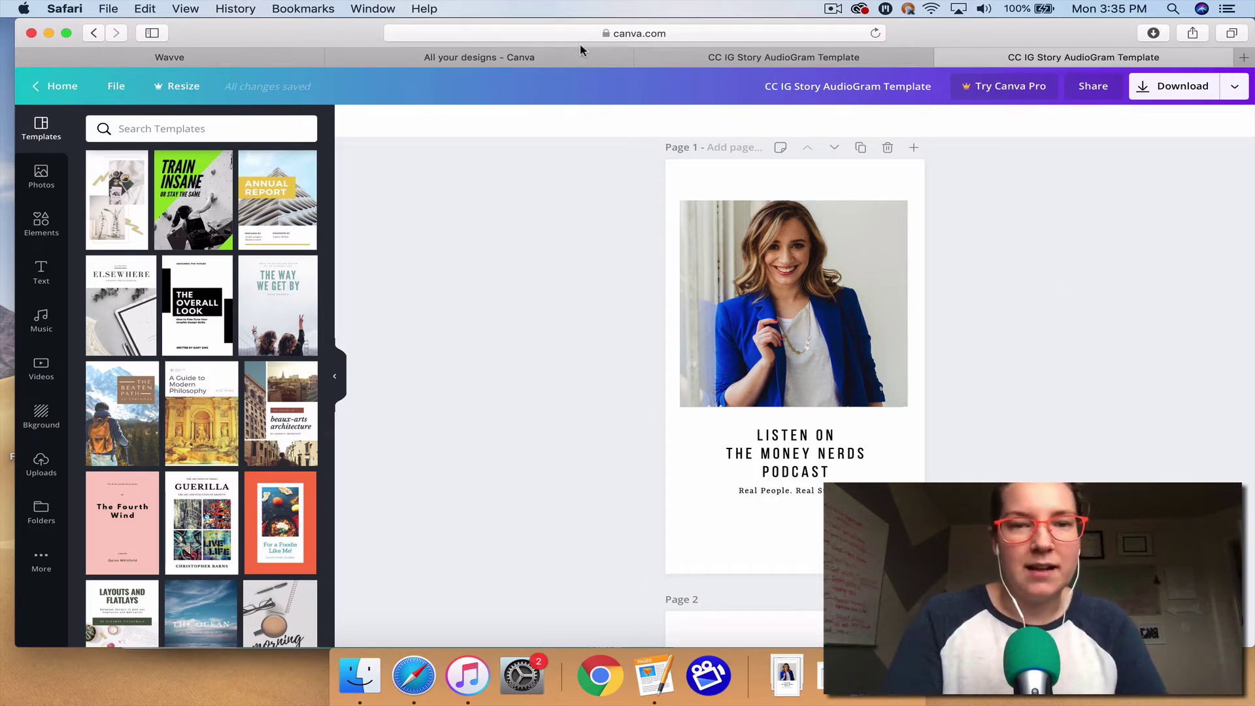
Create a new Wavve design with the vertical 720p × 1280p size
{"action": "left_click", "coordinate": [262, 64]}
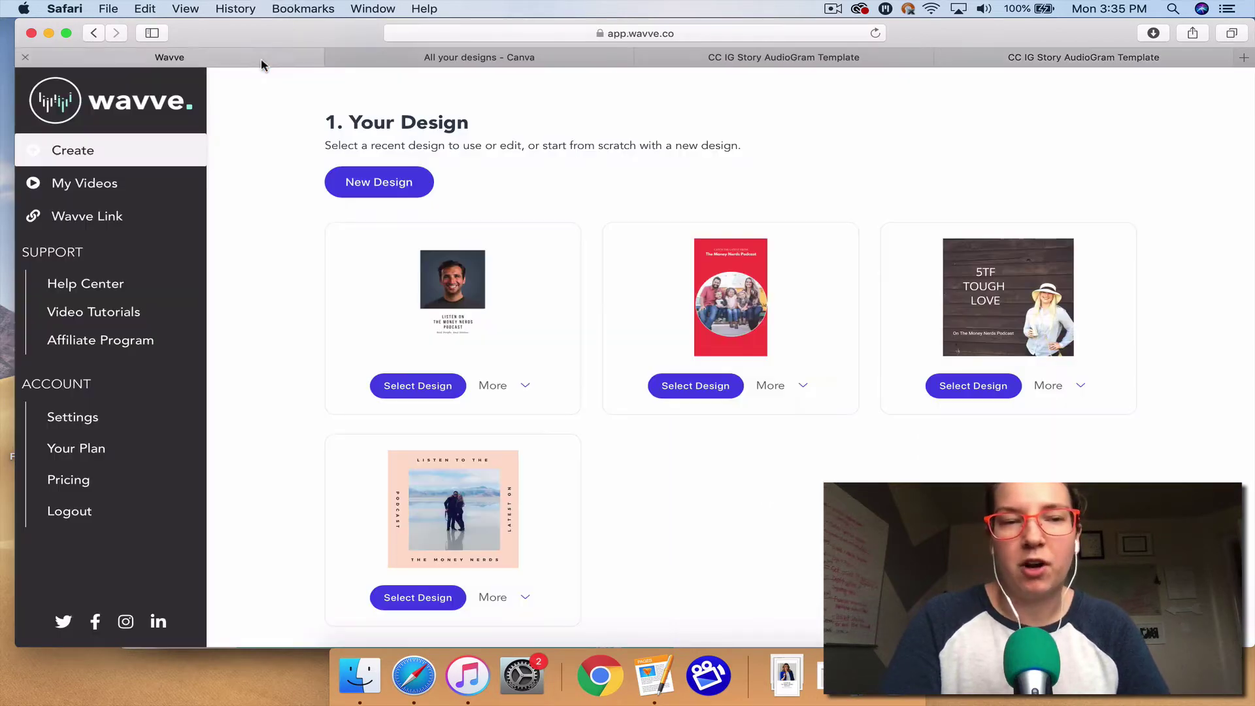
{"action": "left_click", "coordinate": [392, 183]}
{"action": "scroll", "coordinate": [761, 285], "scroll_direction": "down", "scroll_amount": 3}
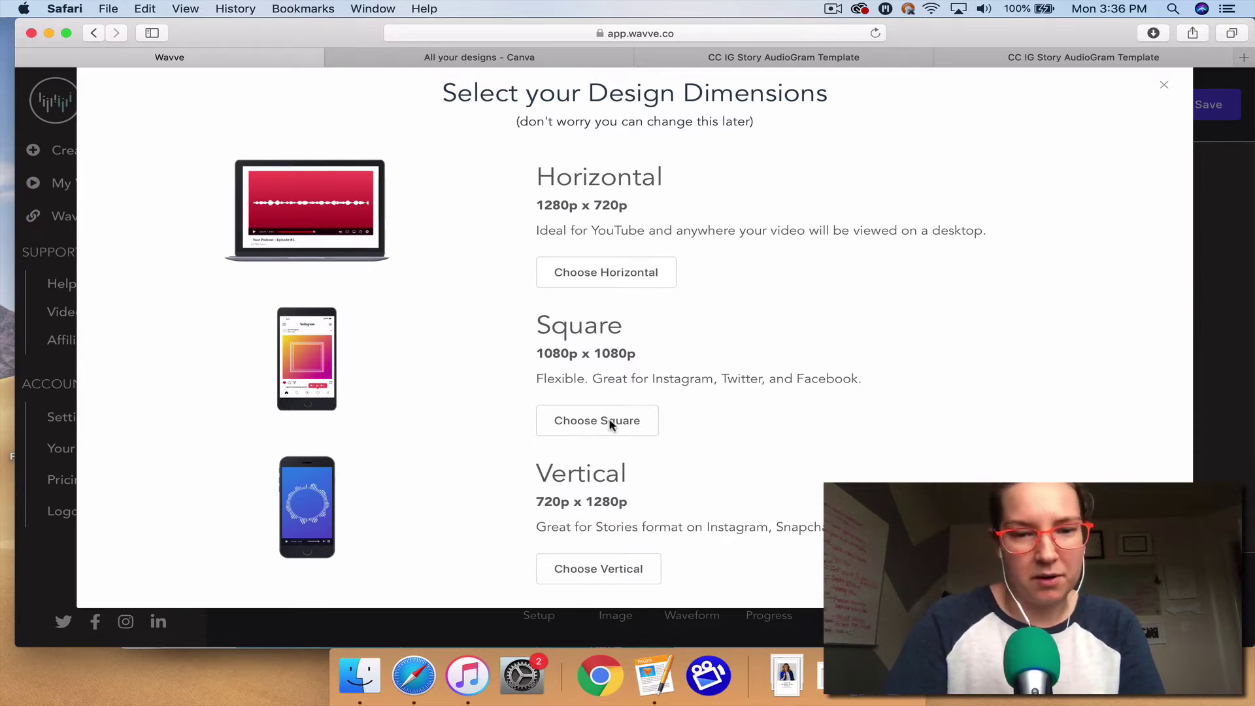
{"action": "left_click", "coordinate": [597, 570]}
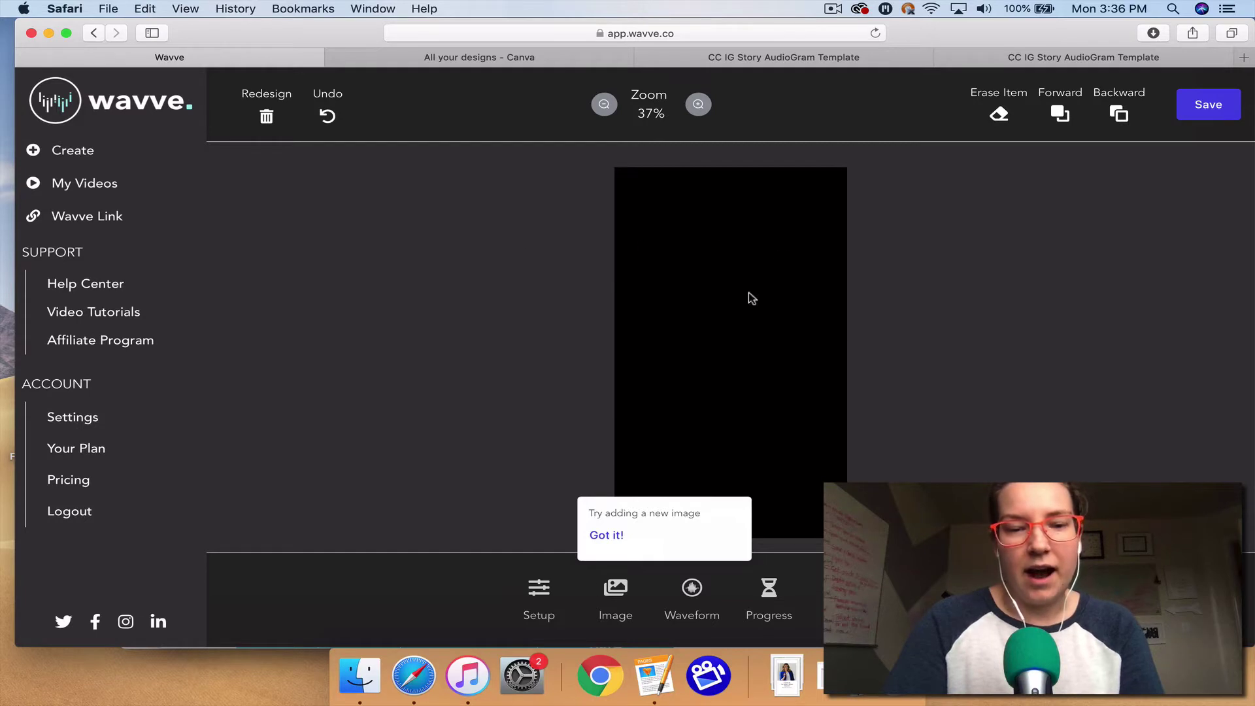
Upload the 'CC IG Story AudioGr…te-2.png' image from Downloads onto the canvas
{"action": "left_click", "coordinate": [619, 607]}
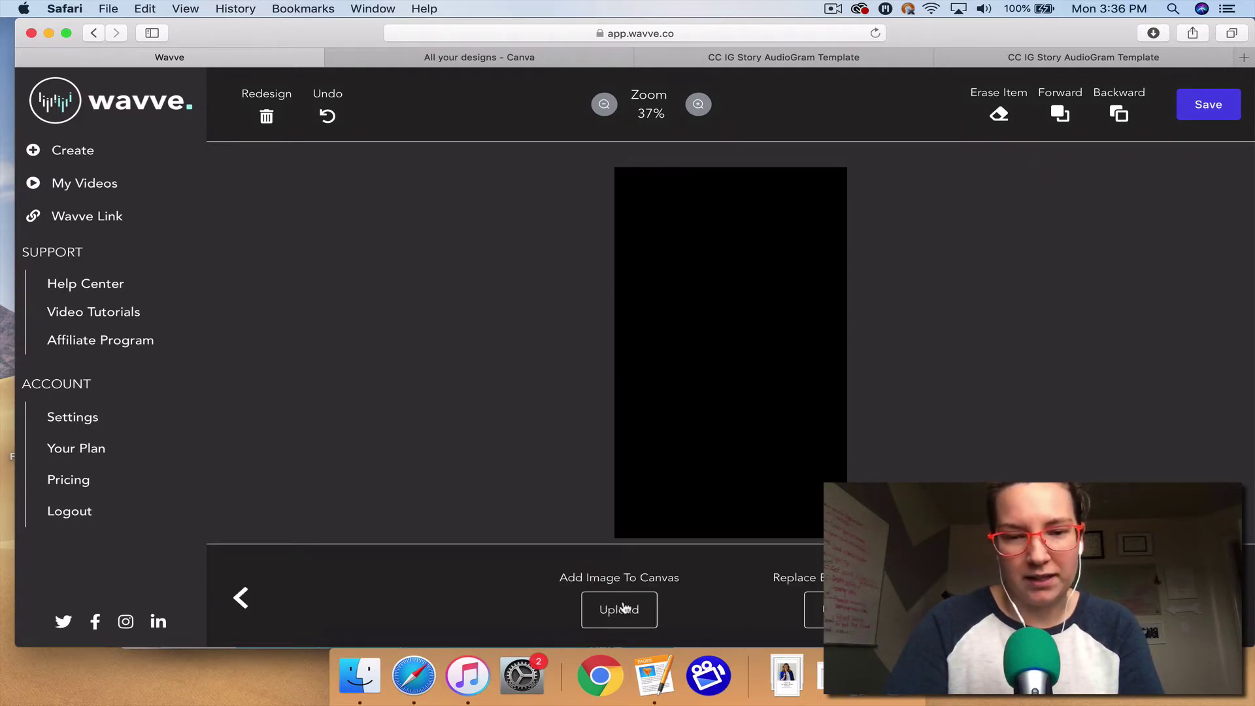
{"action": "left_click", "coordinate": [623, 608]}
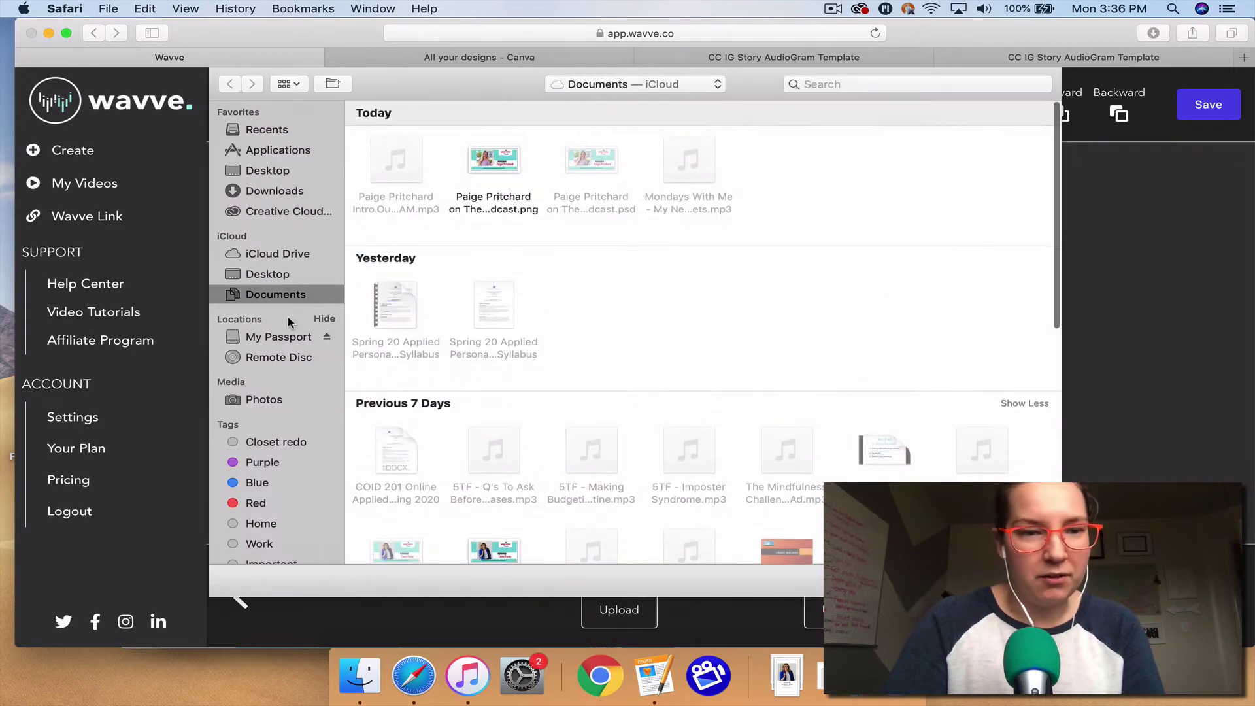
{"action": "left_click", "coordinate": [270, 191]}
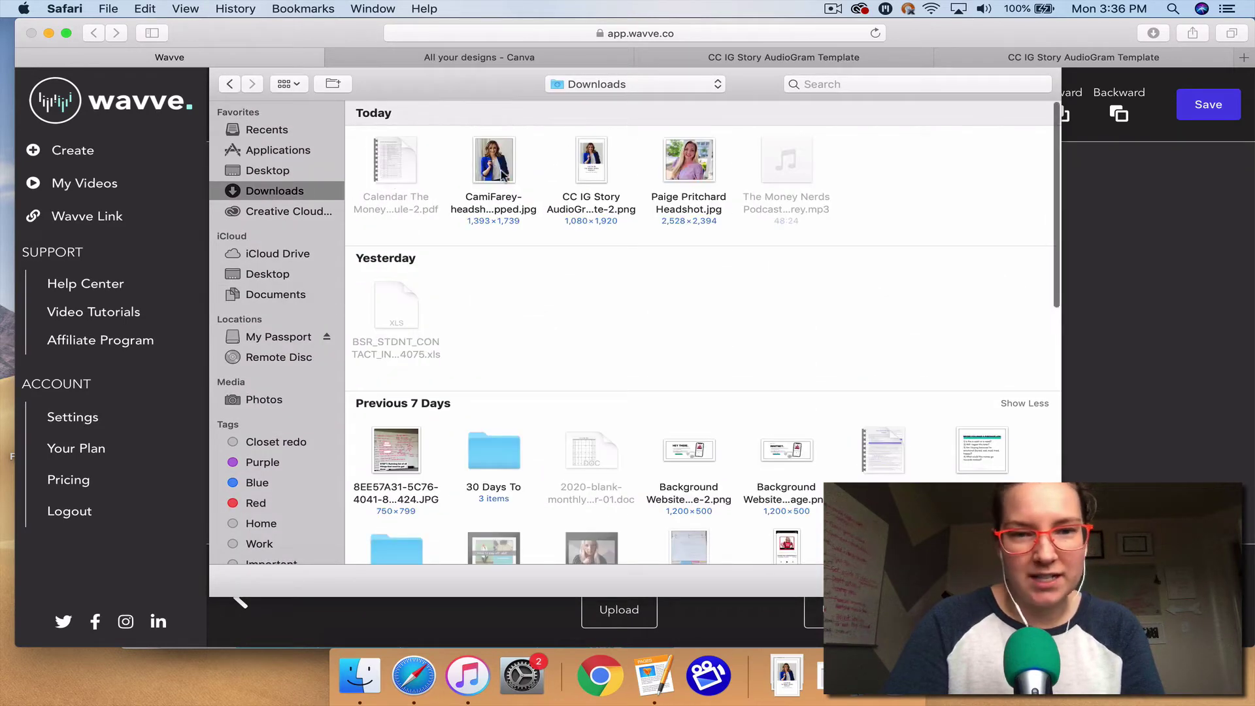
{"action": "left_click", "coordinate": [597, 164]}
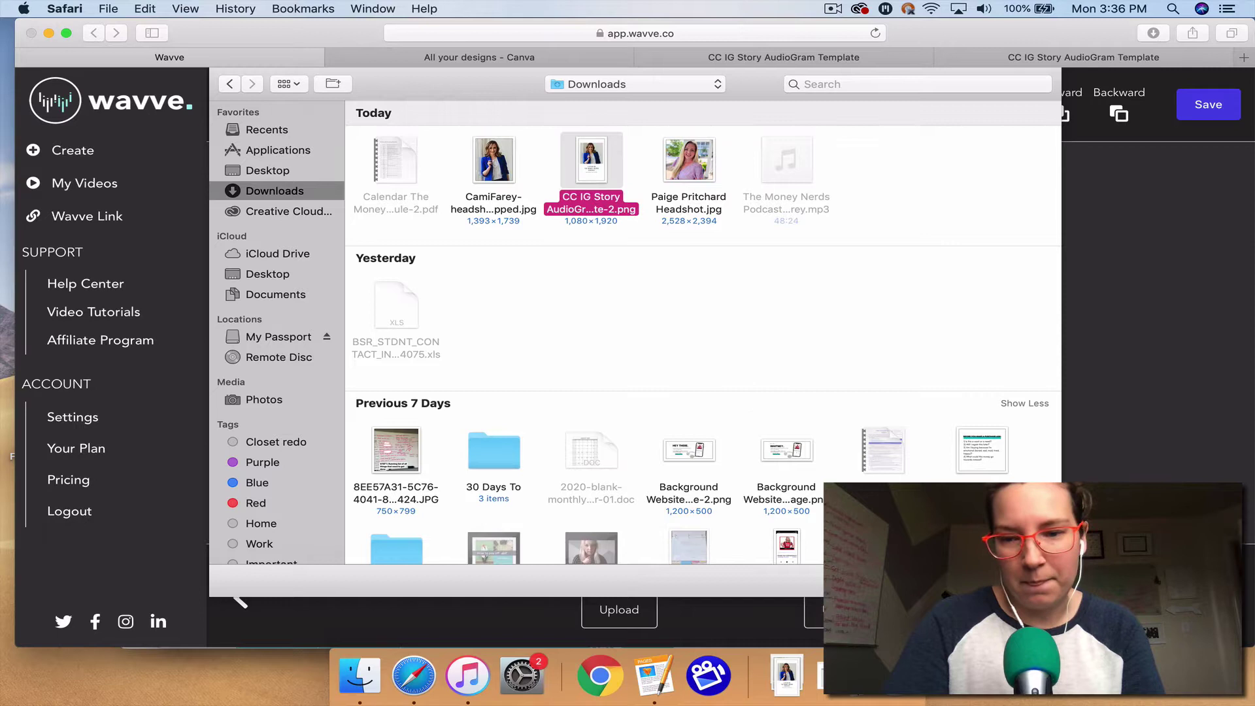
{"action": "key", "text": "Return"}
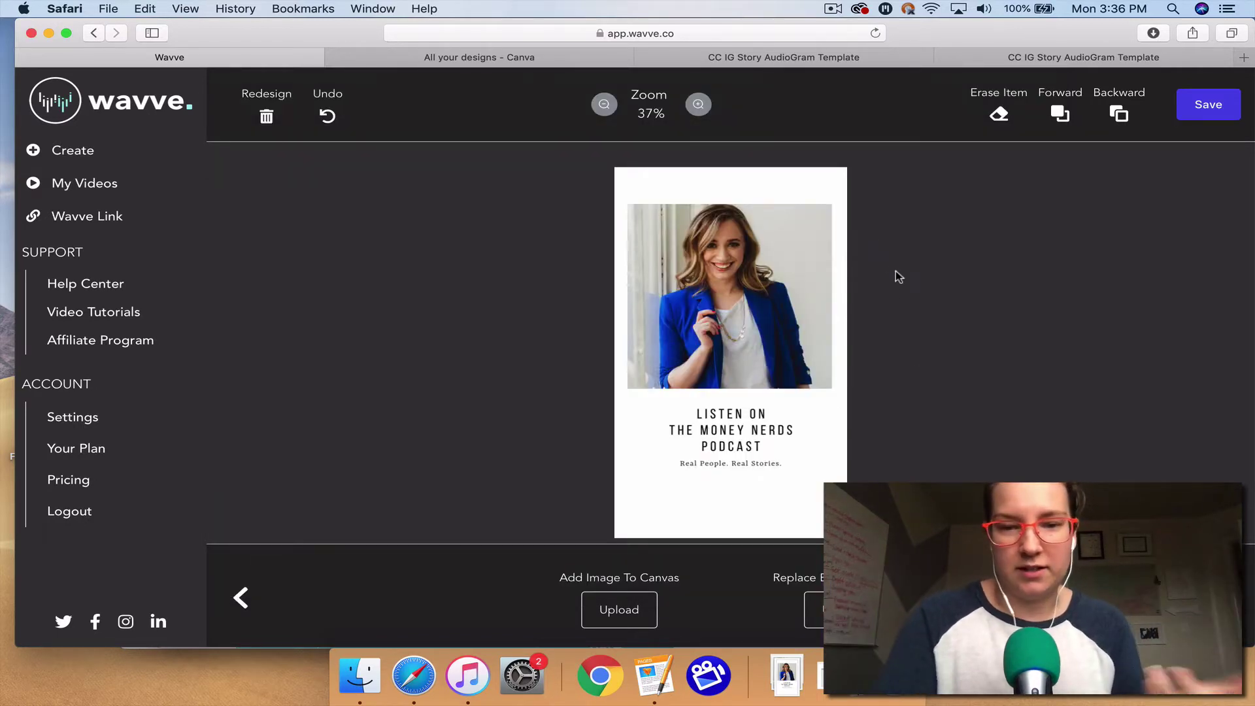
Add a dotted-line waveform and position it below the podcast text
{"action": "left_click", "coordinate": [241, 597]}
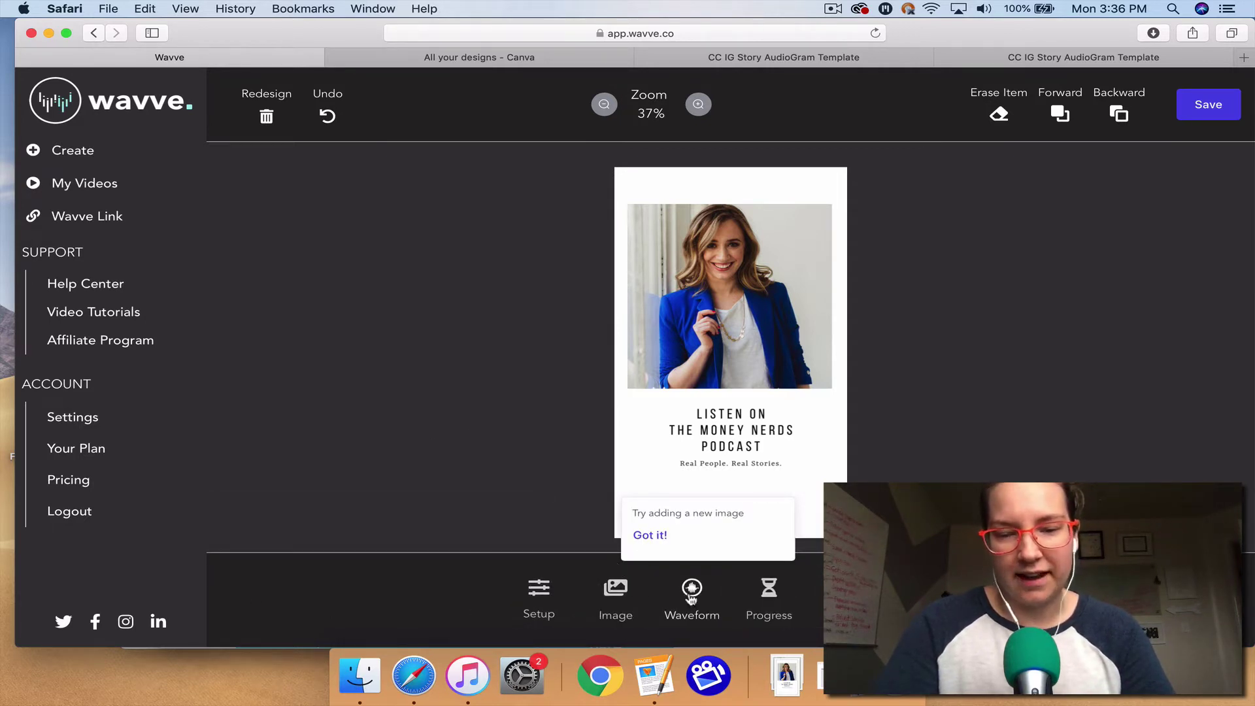
{"action": "left_click", "coordinate": [692, 592]}
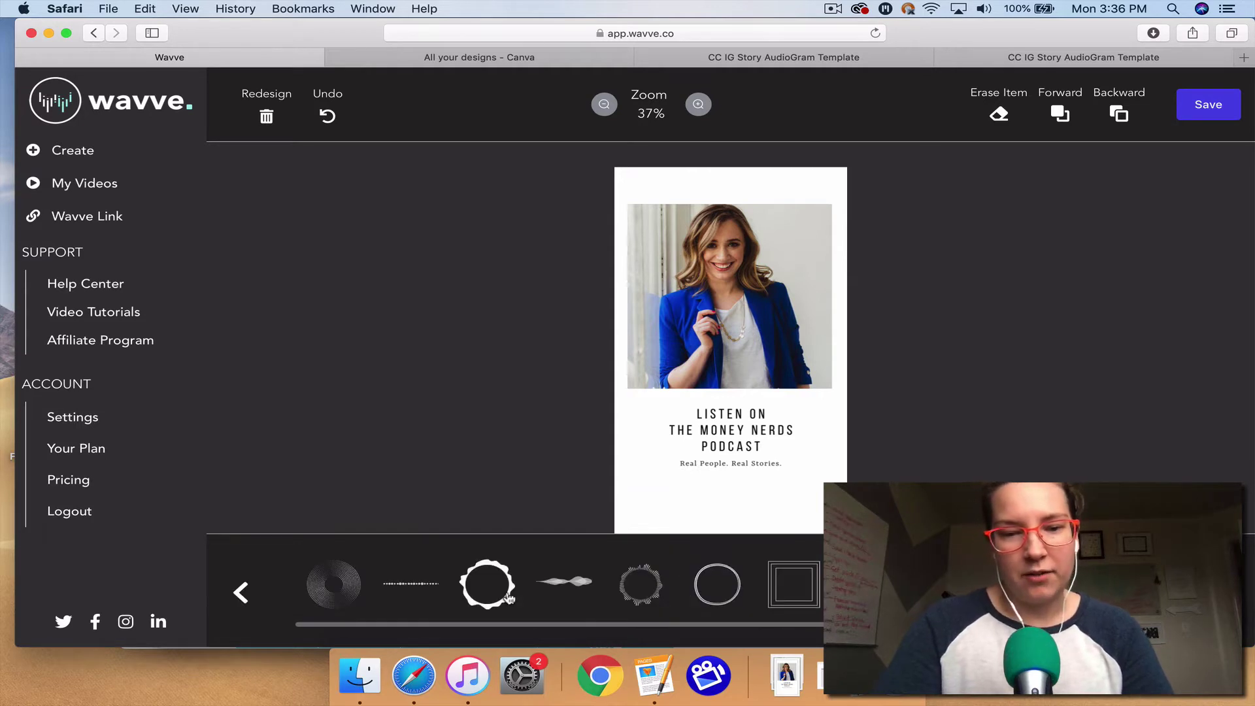
{"action": "left_click", "coordinate": [426, 589]}
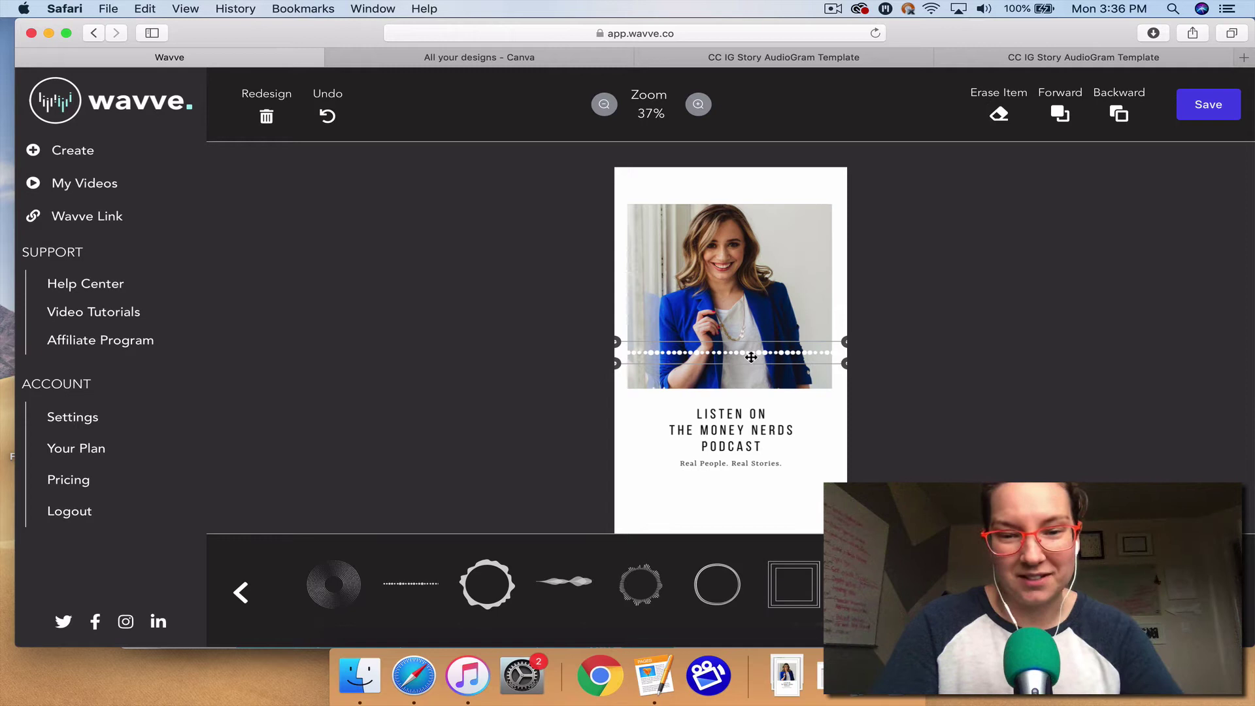
{"action": "left_click_drag", "start_coordinate": [751, 357], "coordinate": [752, 498]}
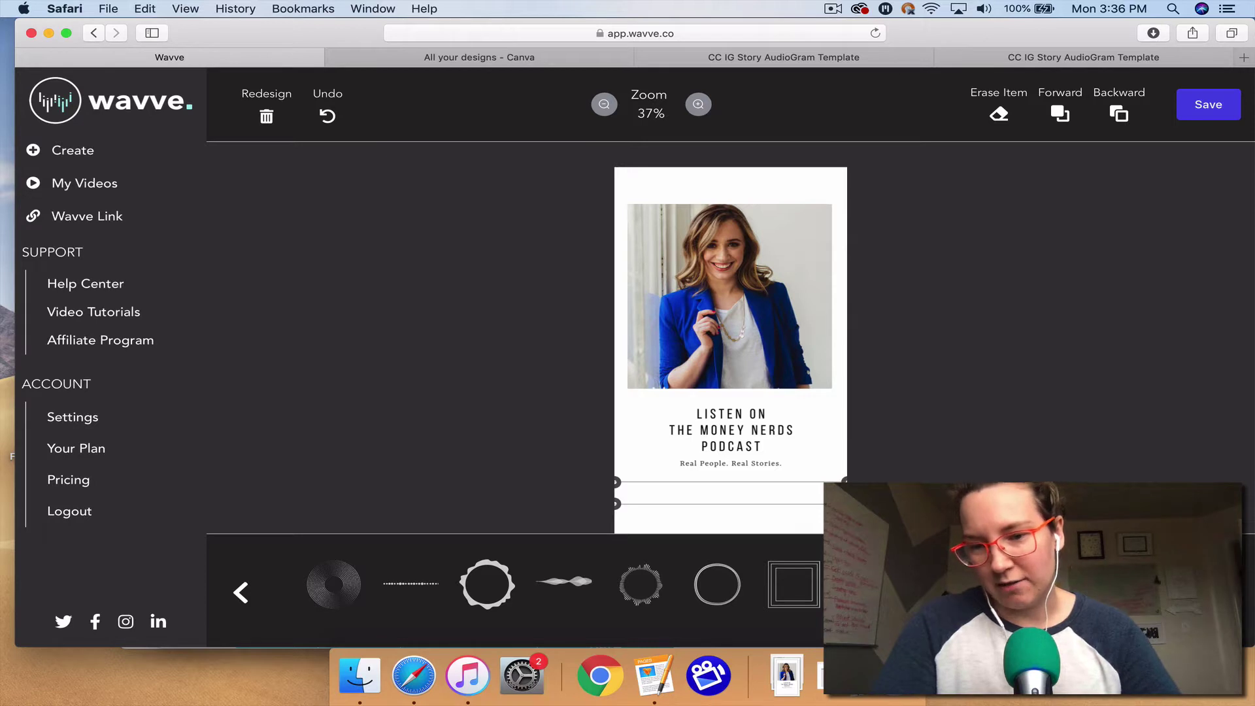
Make the waveform black and save the design
{"action": "left_click", "coordinate": [1018, 456]}
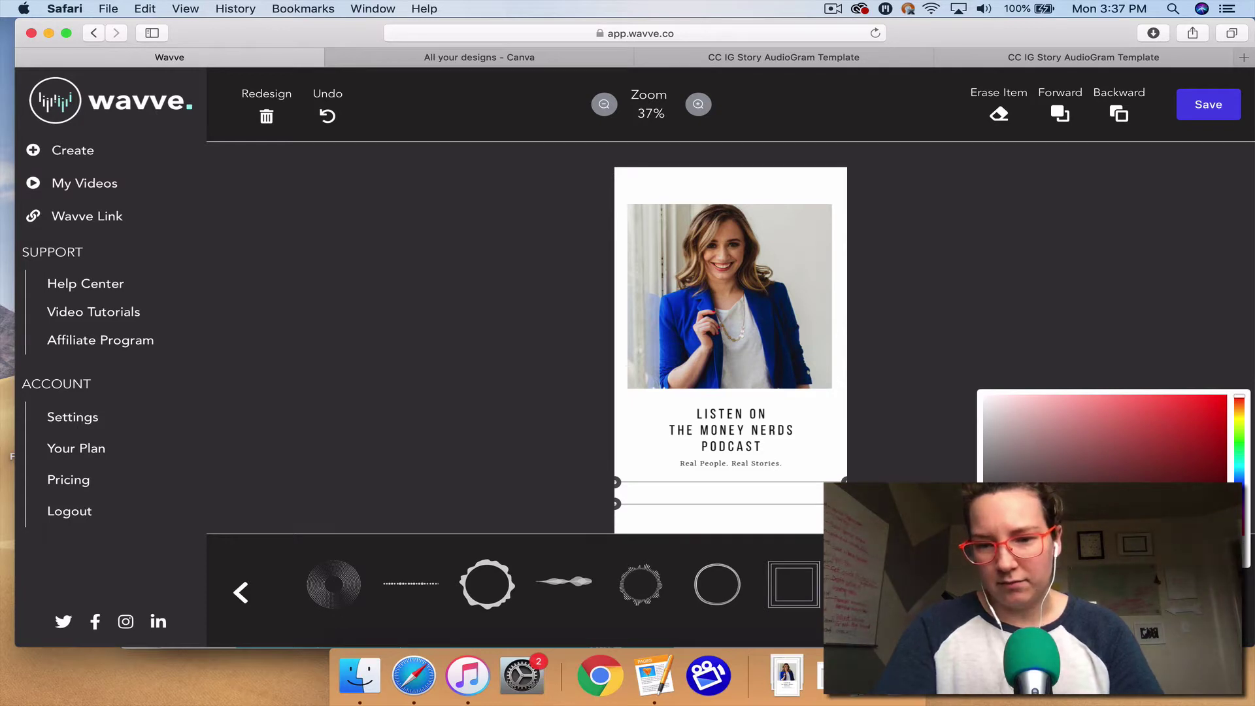
{"action": "left_click", "coordinate": [963, 478]}
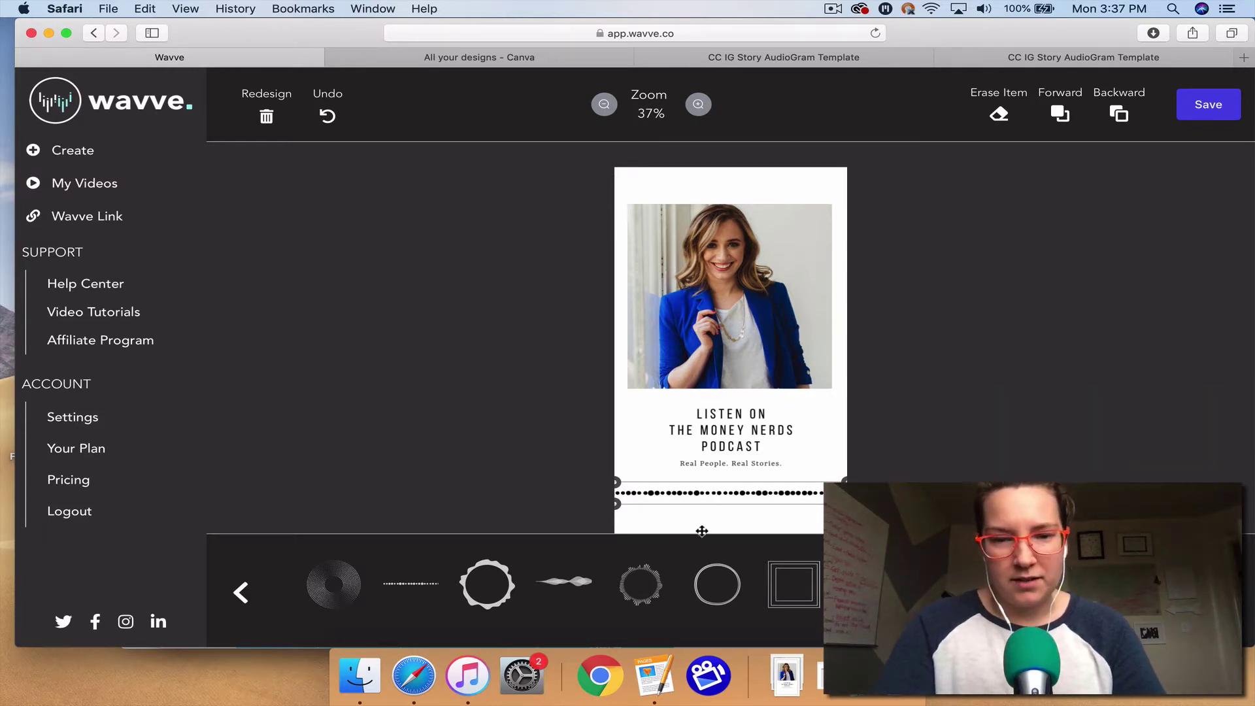
{"action": "left_click", "coordinate": [1196, 106]}
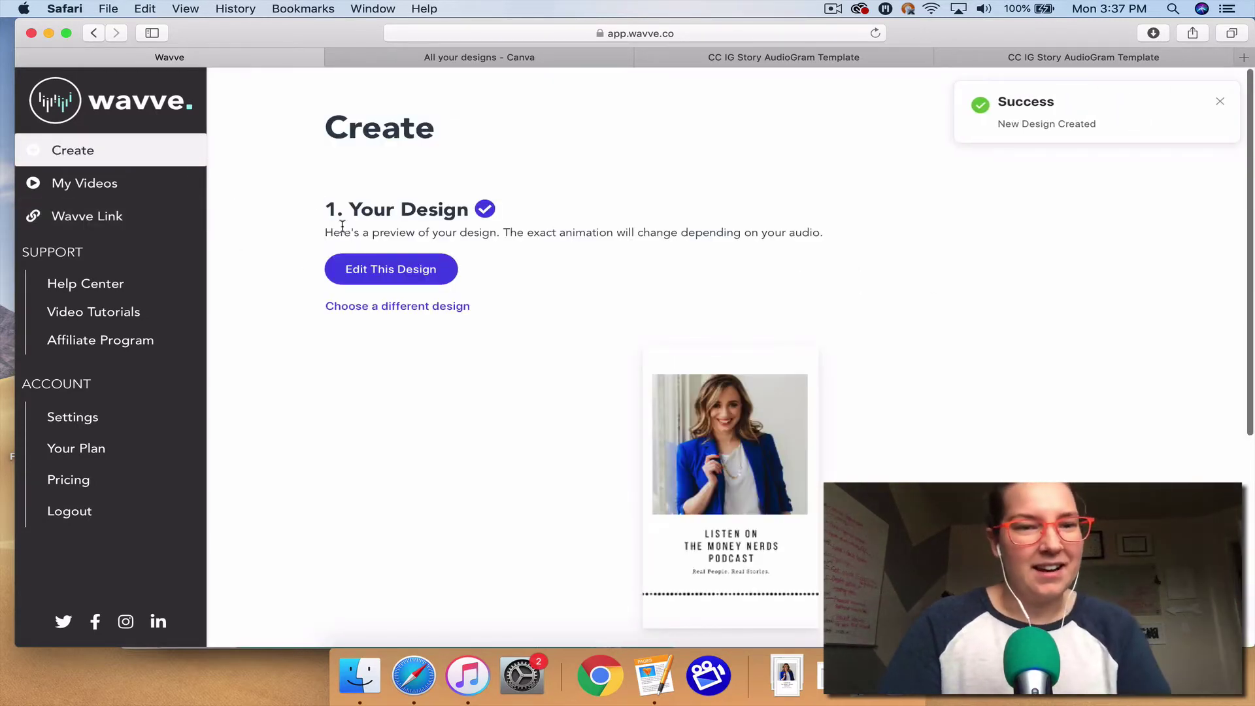
Return from the Canva tabs to Wavve and reopen the saved audiogram design for editing
{"action": "scroll", "coordinate": [300, 428], "scroll_direction": "down", "scroll_amount": 3}
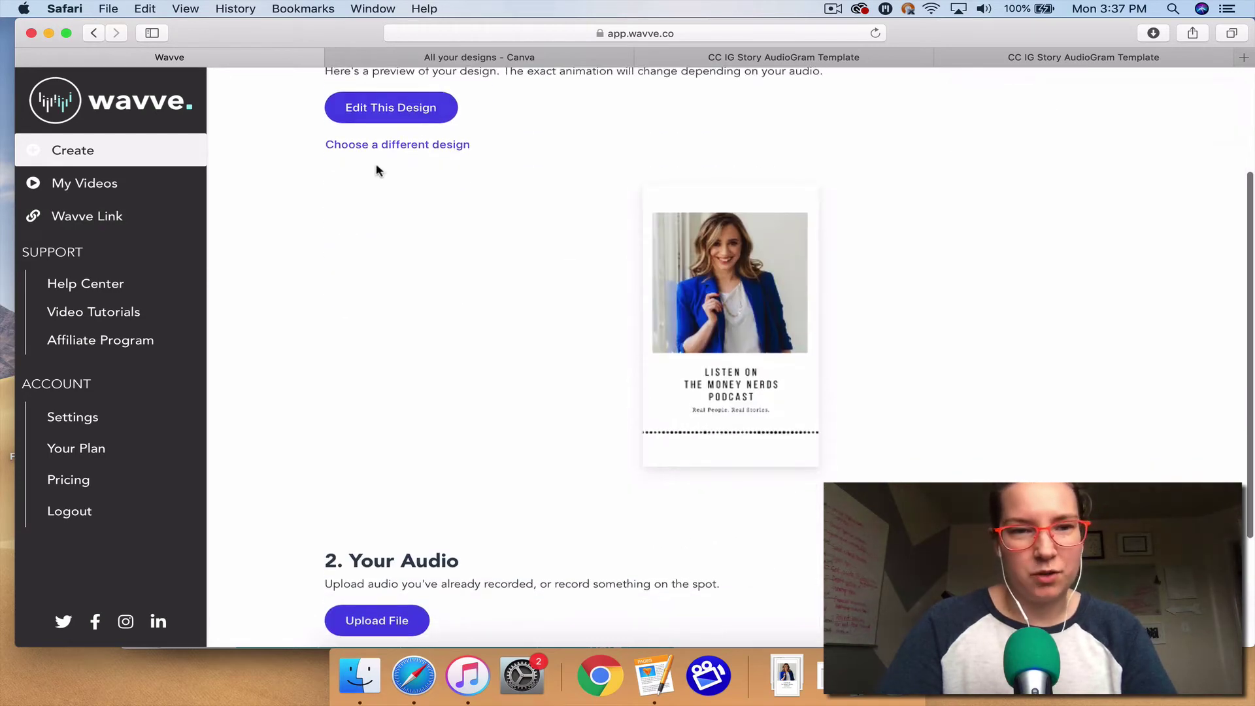
{"action": "scroll", "coordinate": [434, 209], "scroll_direction": "up", "scroll_amount": 2}
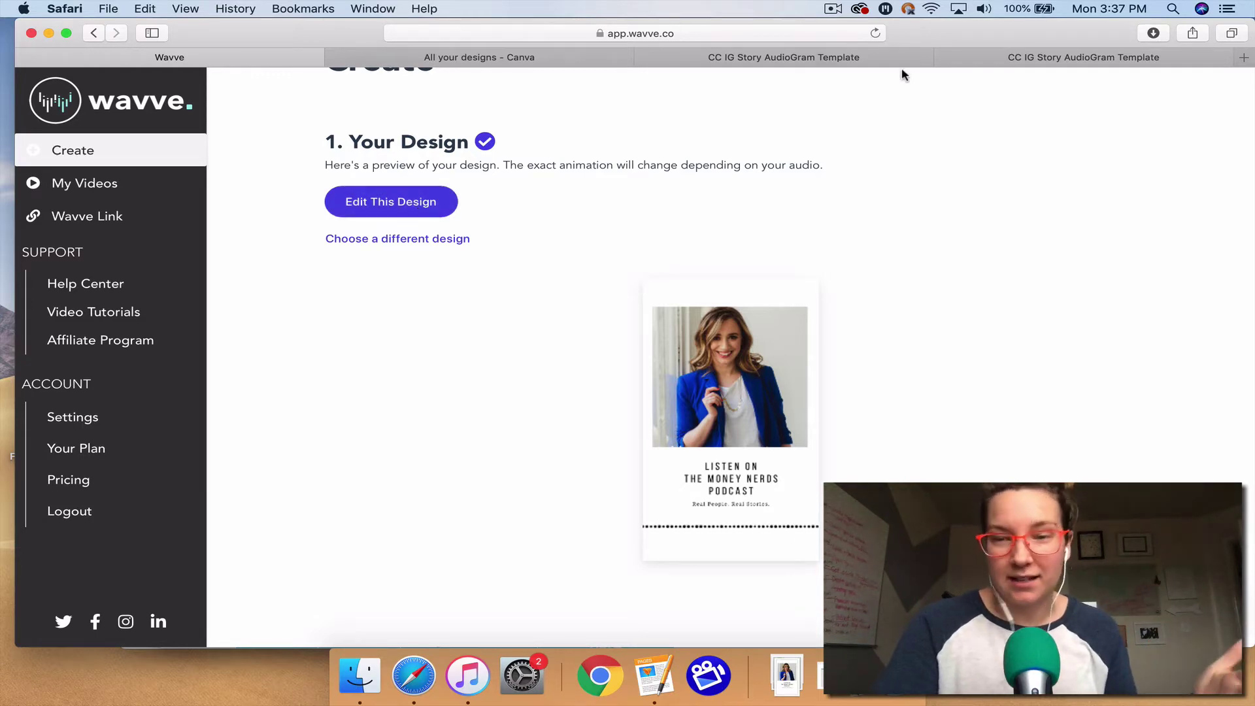
{"action": "left_click", "coordinate": [1071, 58]}
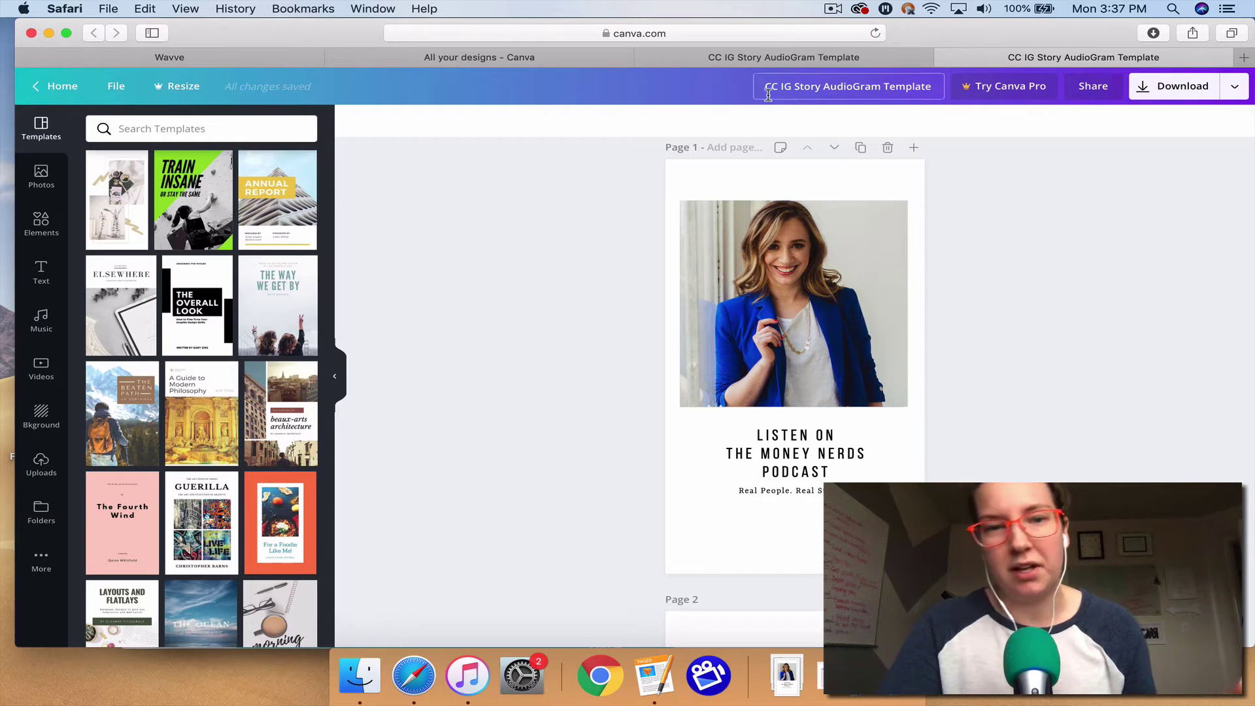
{"action": "left_click", "coordinate": [553, 57]}
{"action": "left_click", "coordinate": [170, 57]}
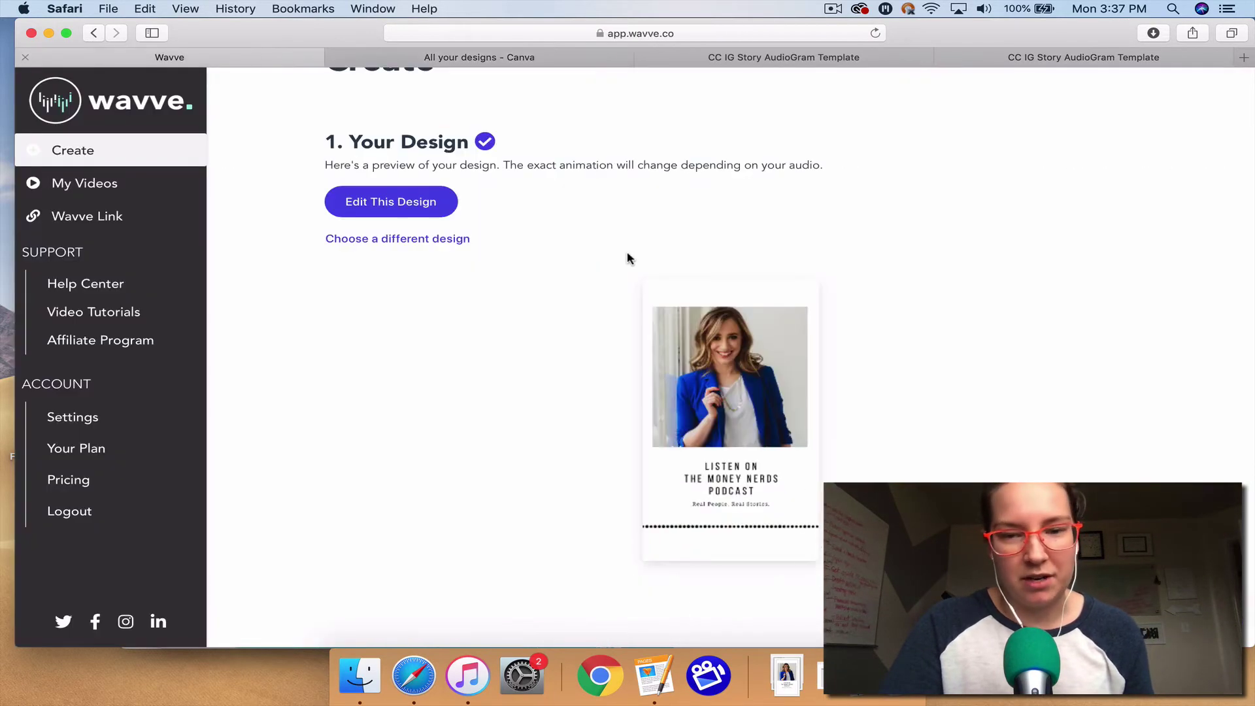
{"action": "left_click", "coordinate": [420, 210]}
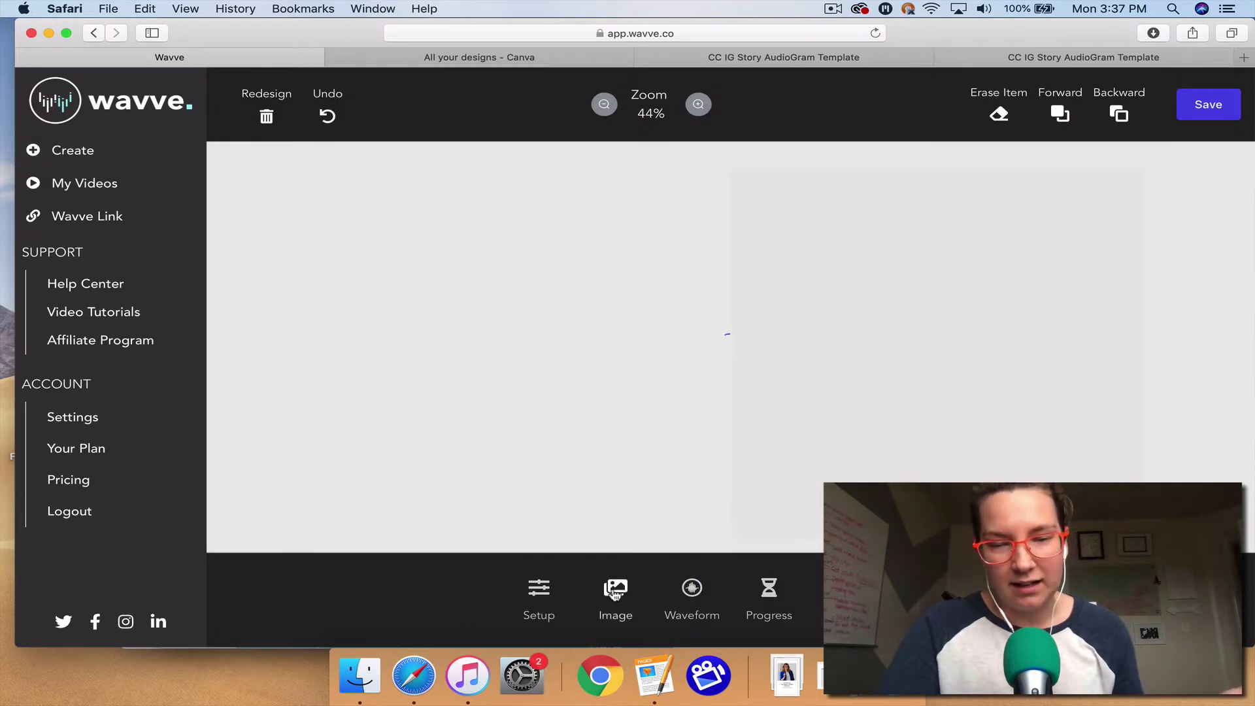
{"action": "left_click", "coordinate": [614, 592]}
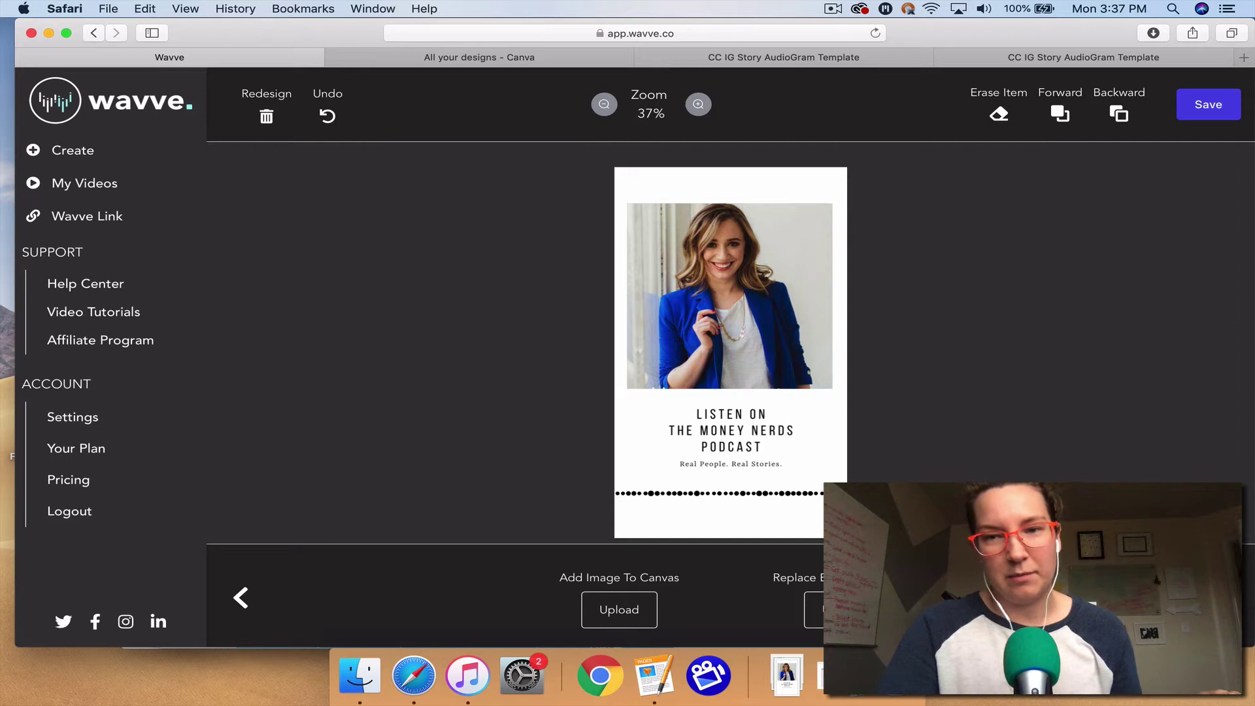
{"action": "left_click", "coordinate": [240, 597]}
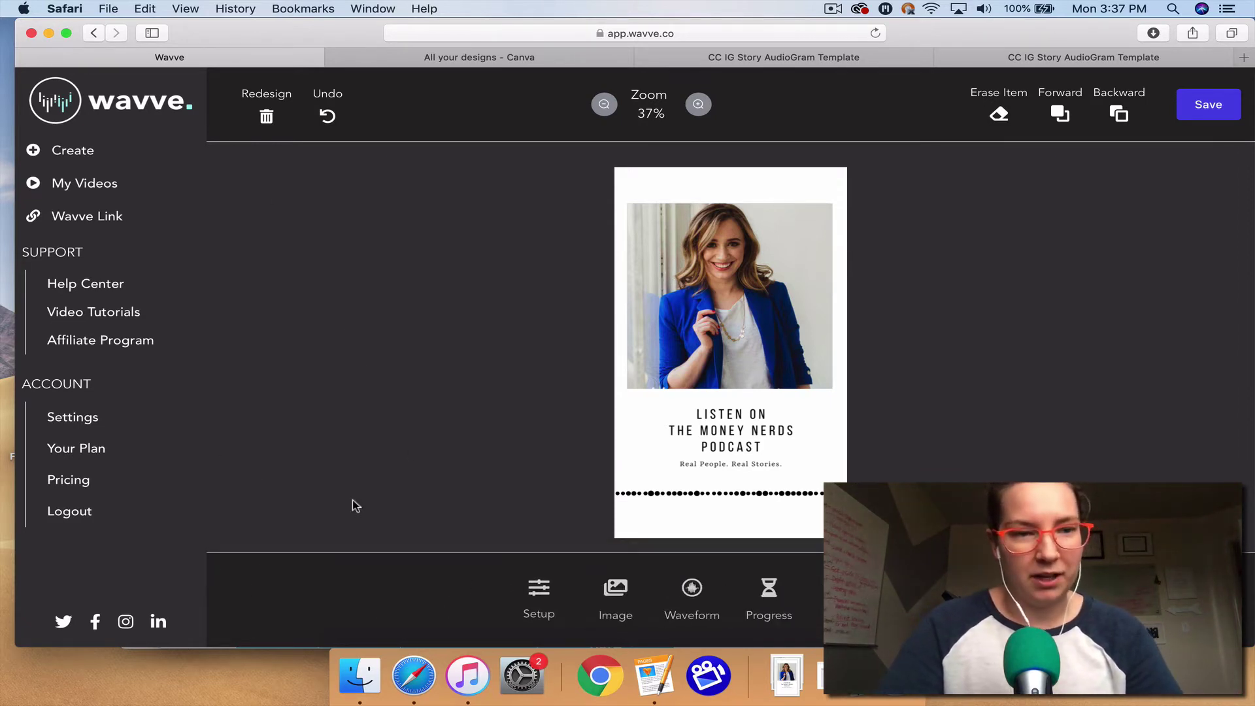
Open the second design from the recent designs list for editing
{"action": "left_click", "coordinate": [46, 157]}
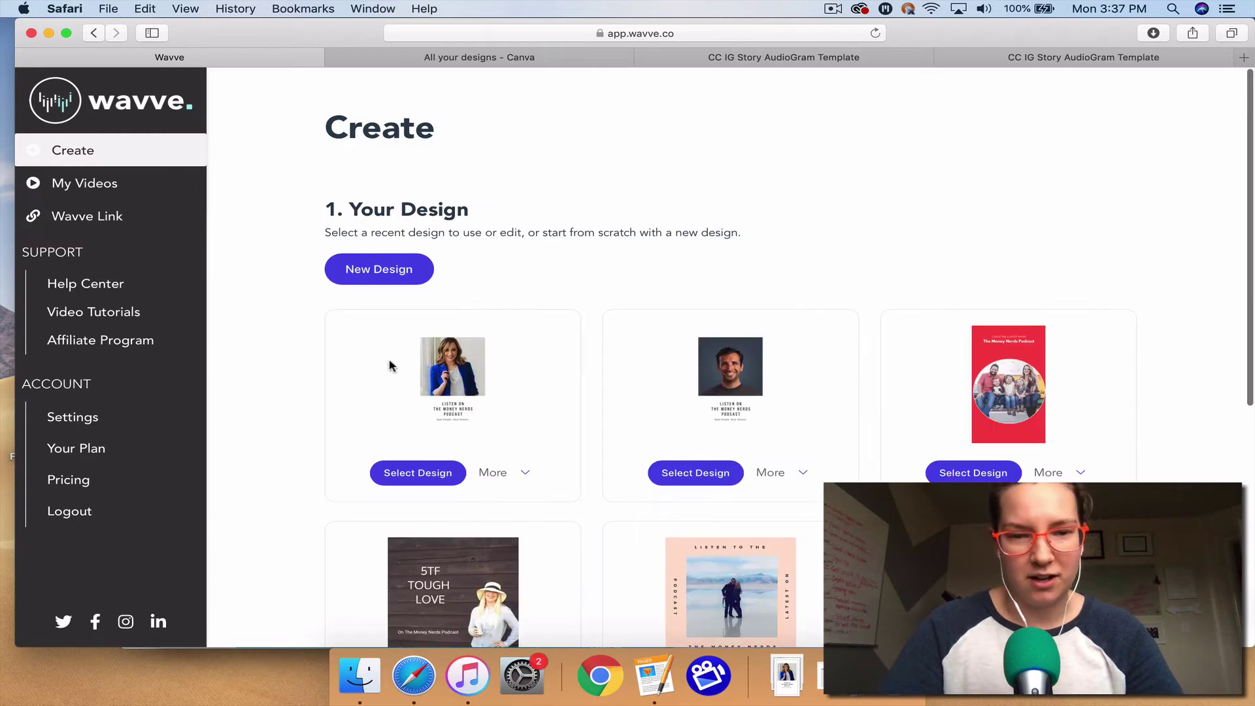
{"action": "left_click", "coordinate": [719, 473]}
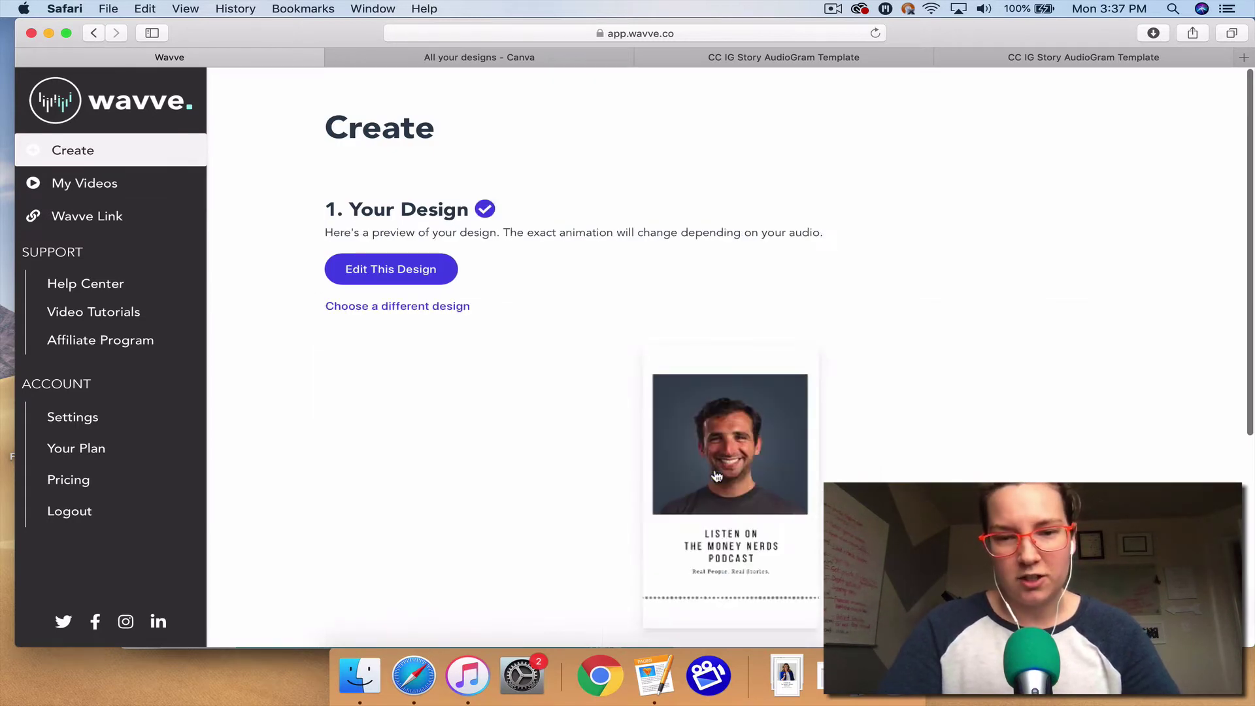
{"action": "scroll", "coordinate": [819, 580], "scroll_direction": "down", "scroll_amount": 2}
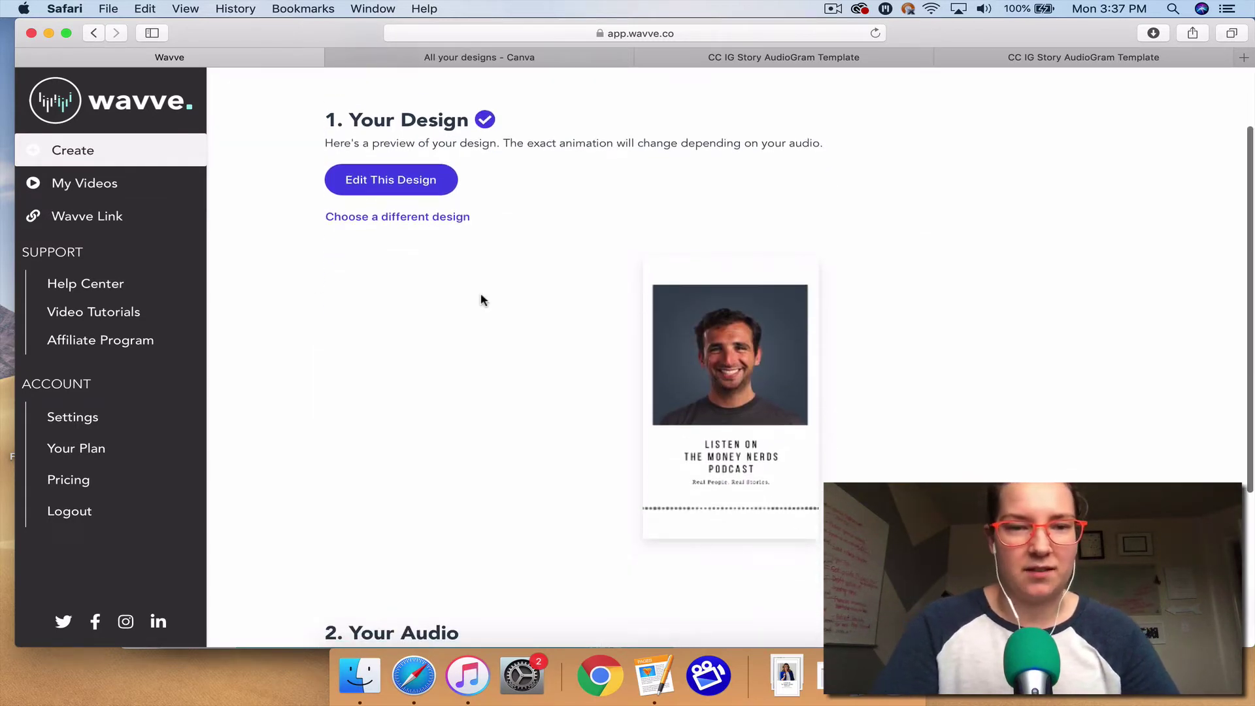
{"action": "left_click", "coordinate": [413, 184]}
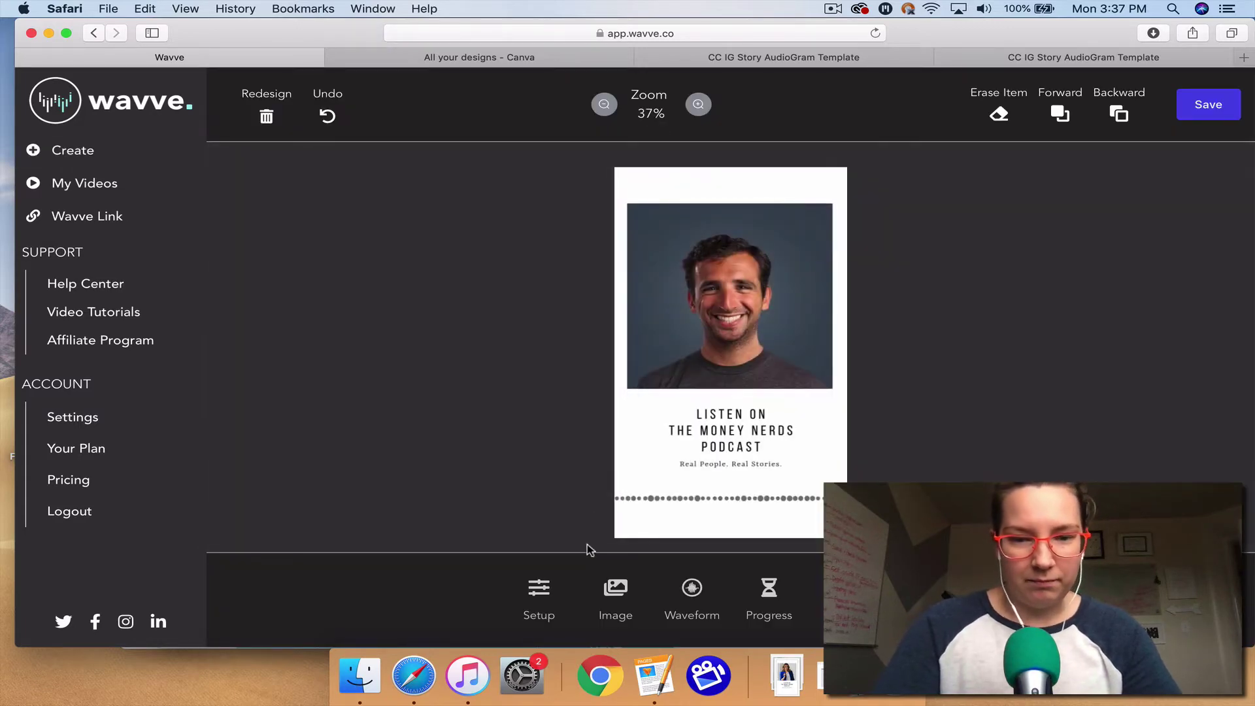
Replace its image with the CC IG Story template PNG and save the design
{"action": "left_click", "coordinate": [616, 595]}
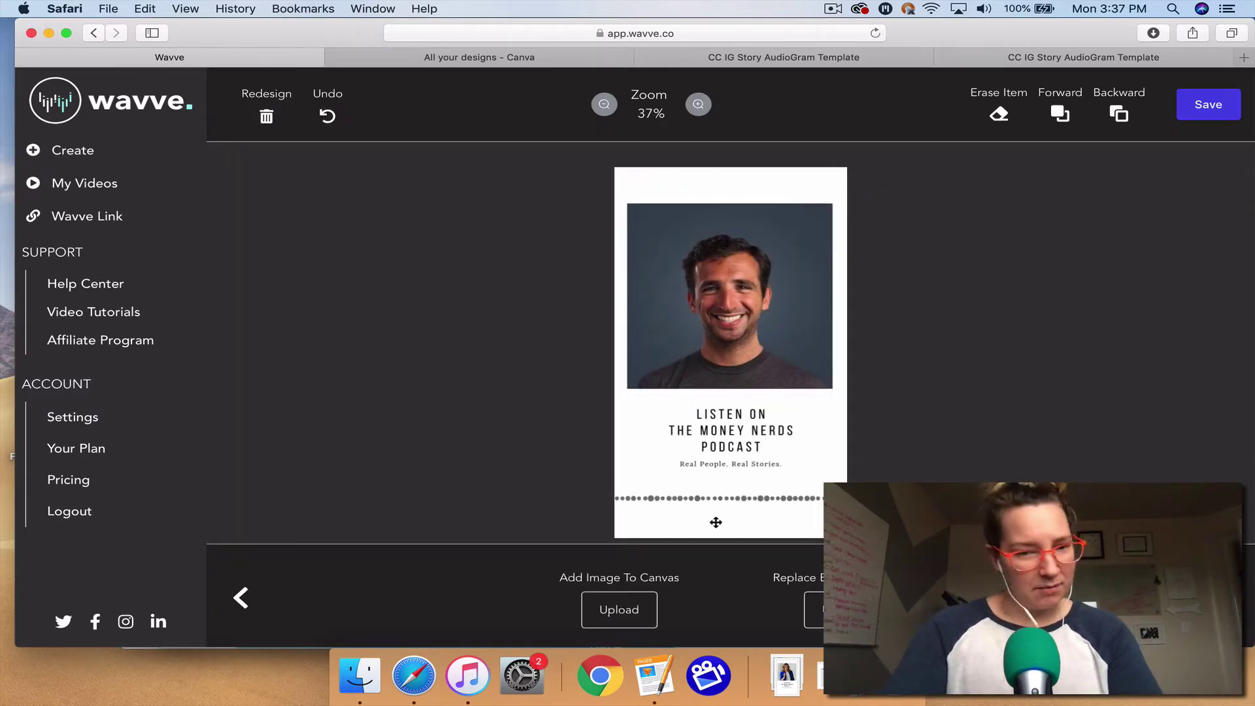
{"action": "left_click", "coordinate": [619, 610]}
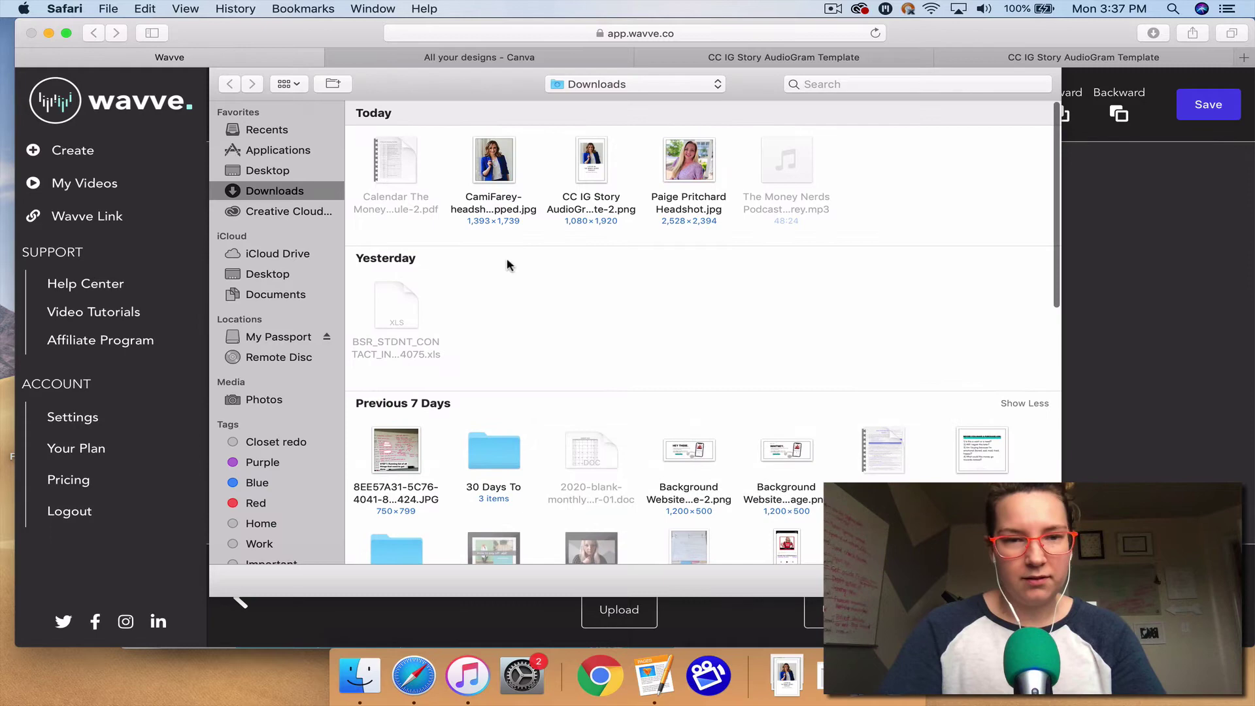
{"action": "left_click", "coordinate": [608, 189]}
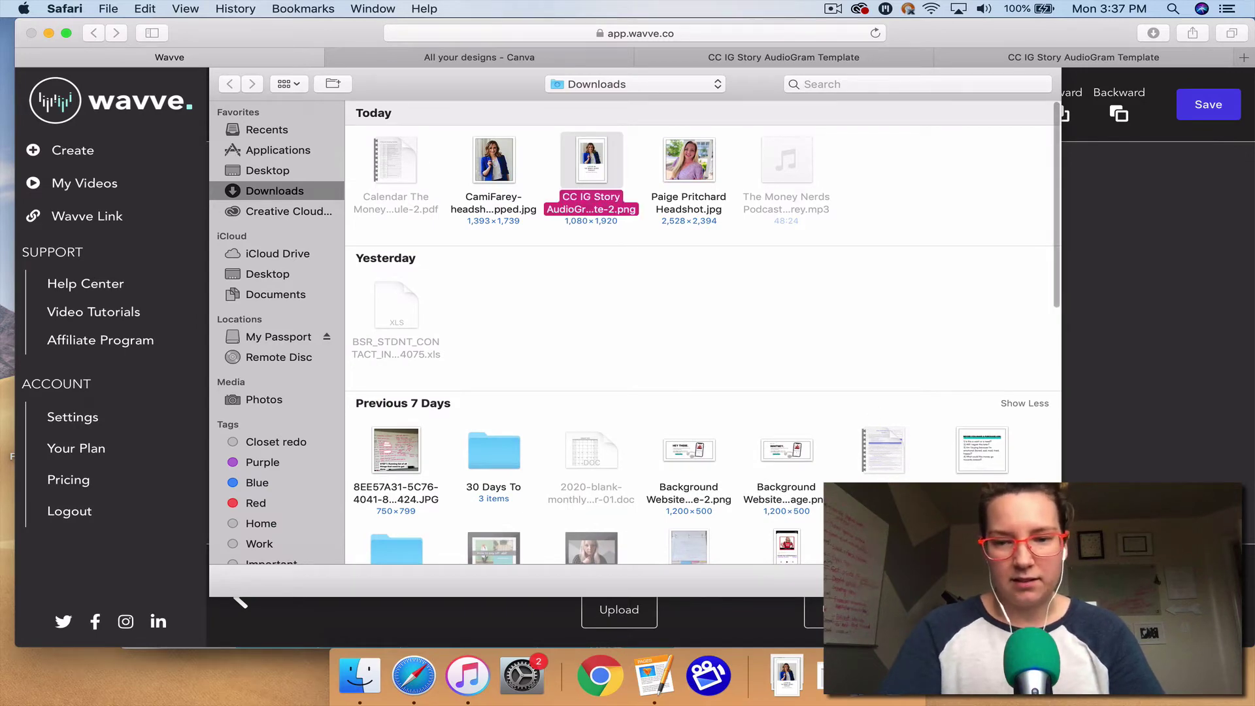
{"action": "key", "text": "Return"}
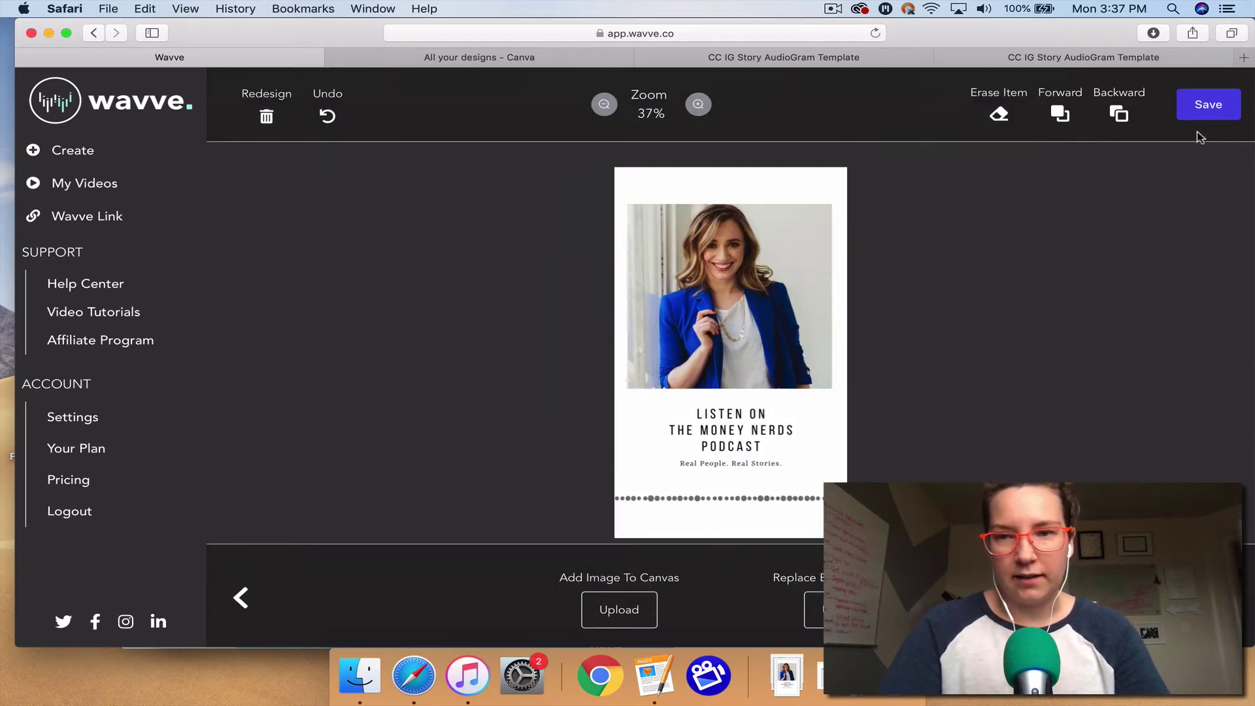
{"action": "left_click", "coordinate": [1206, 106]}
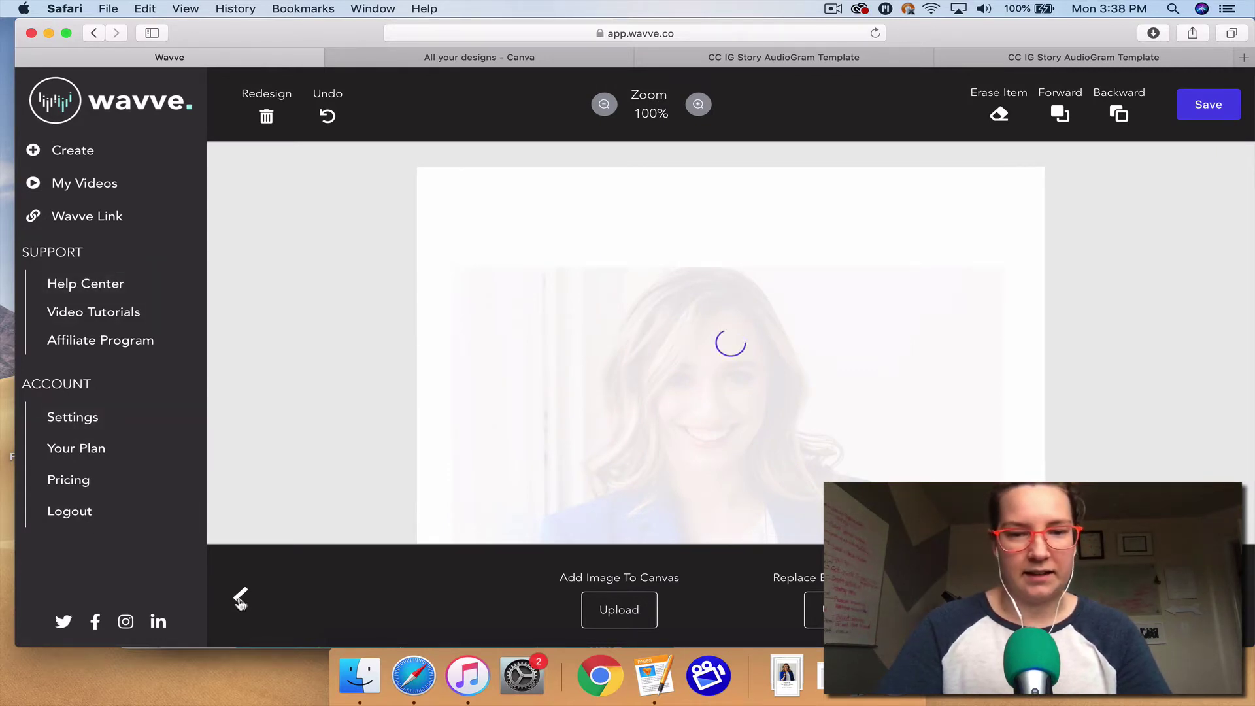
Bring up the file picker for uploading the video's audio
{"action": "scroll", "coordinate": [392, 533], "scroll_direction": "down", "scroll_amount": 3}
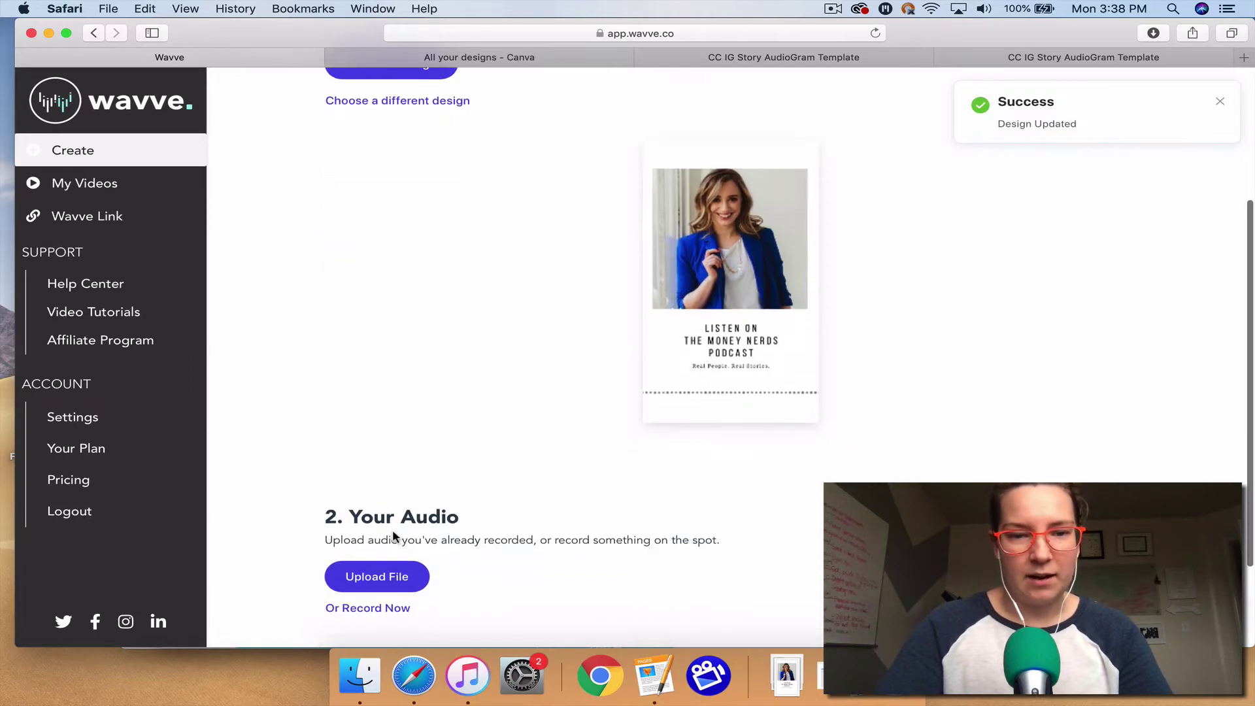
{"action": "scroll", "coordinate": [497, 346], "scroll_direction": "up", "scroll_amount": 2}
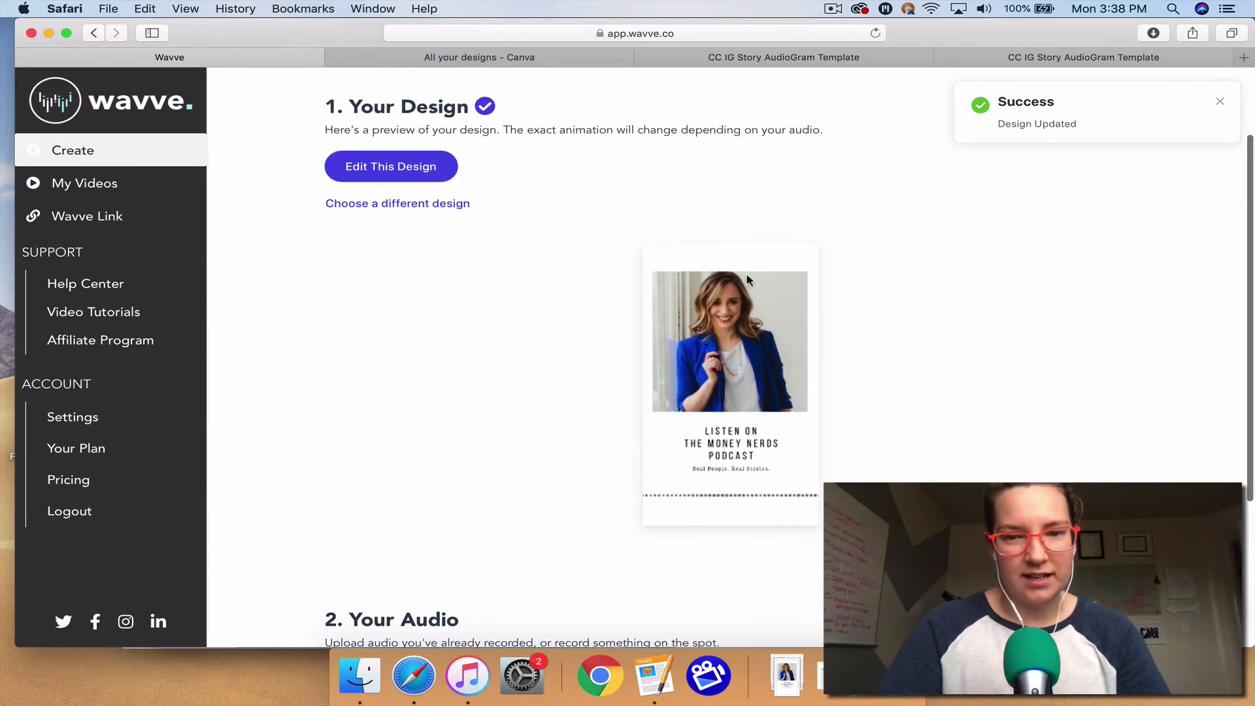
{"action": "scroll", "coordinate": [482, 423], "scroll_direction": "down", "scroll_amount": 4}
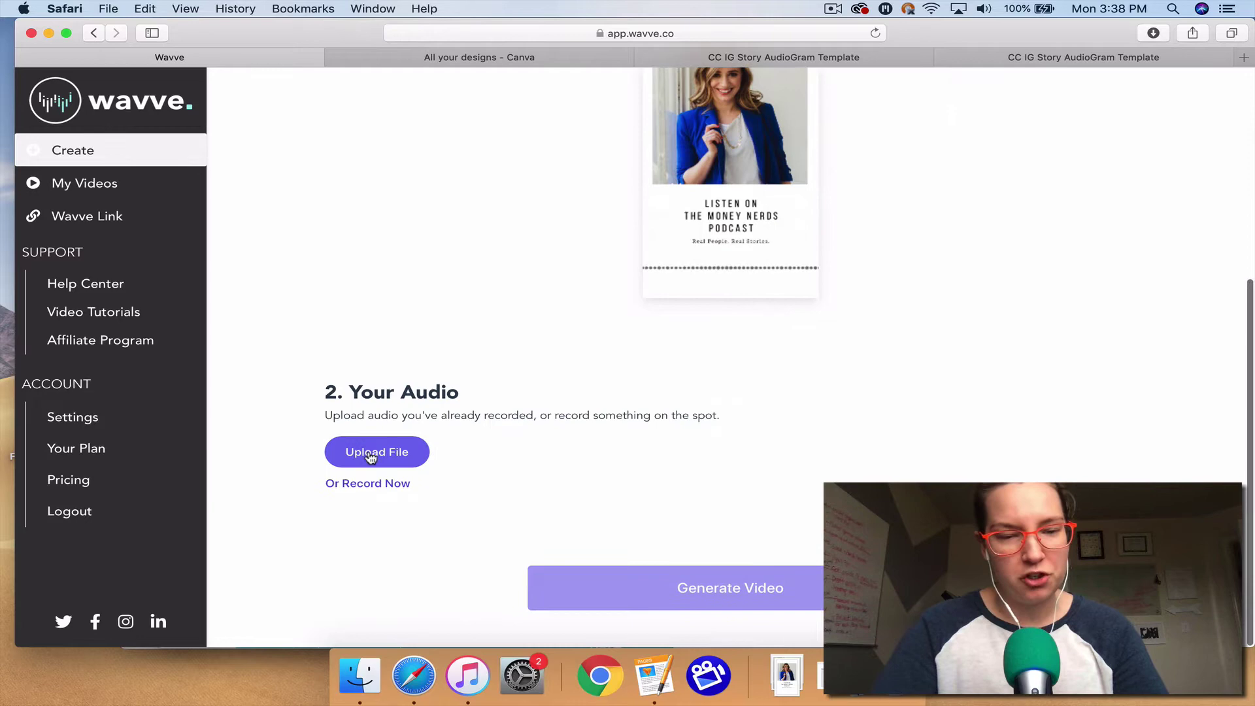
{"action": "left_click", "coordinate": [370, 456]}
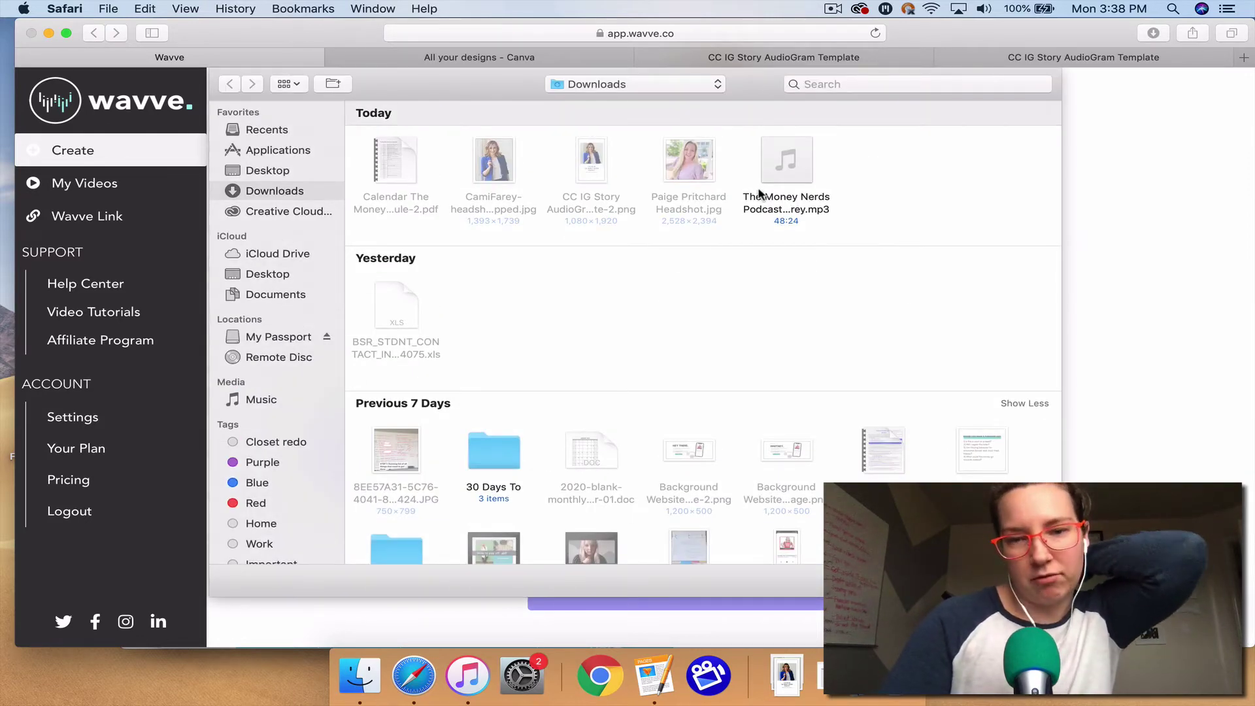
Load the Money Nerds Podcast mp3, showing its full 48:24 waveform
{"action": "left_click", "coordinate": [799, 183]}
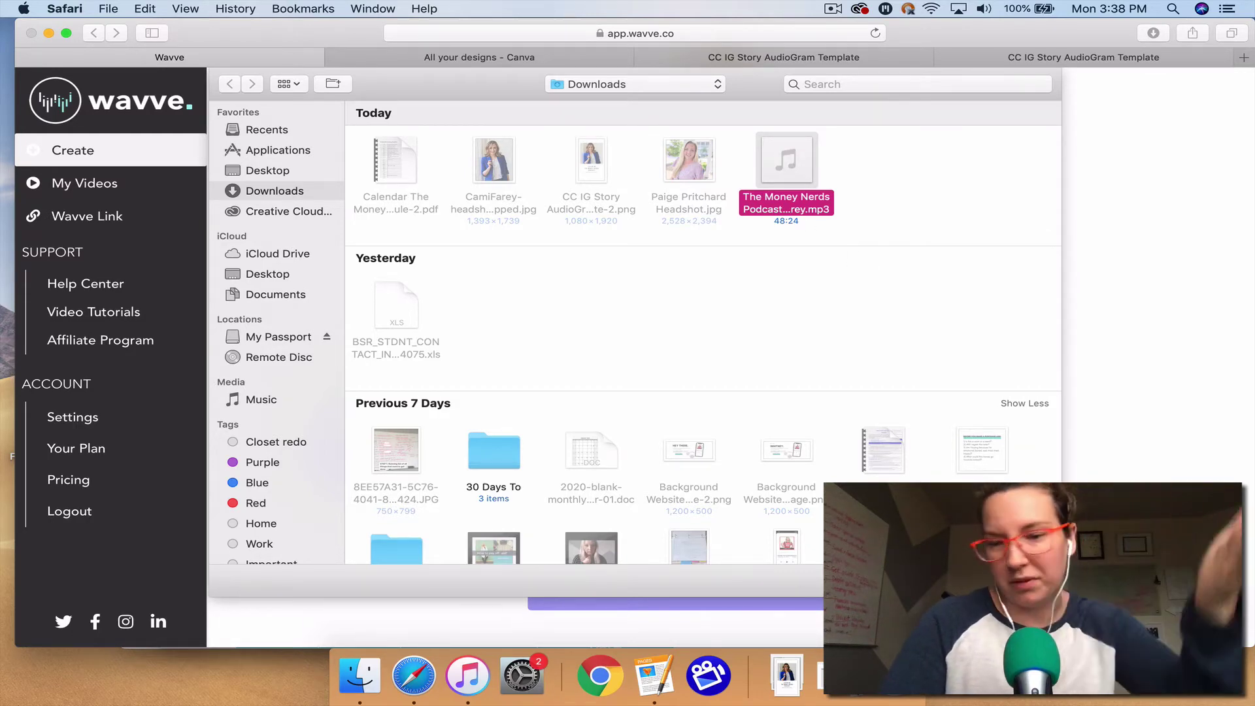
{"action": "left_click", "coordinate": [1017, 580]}
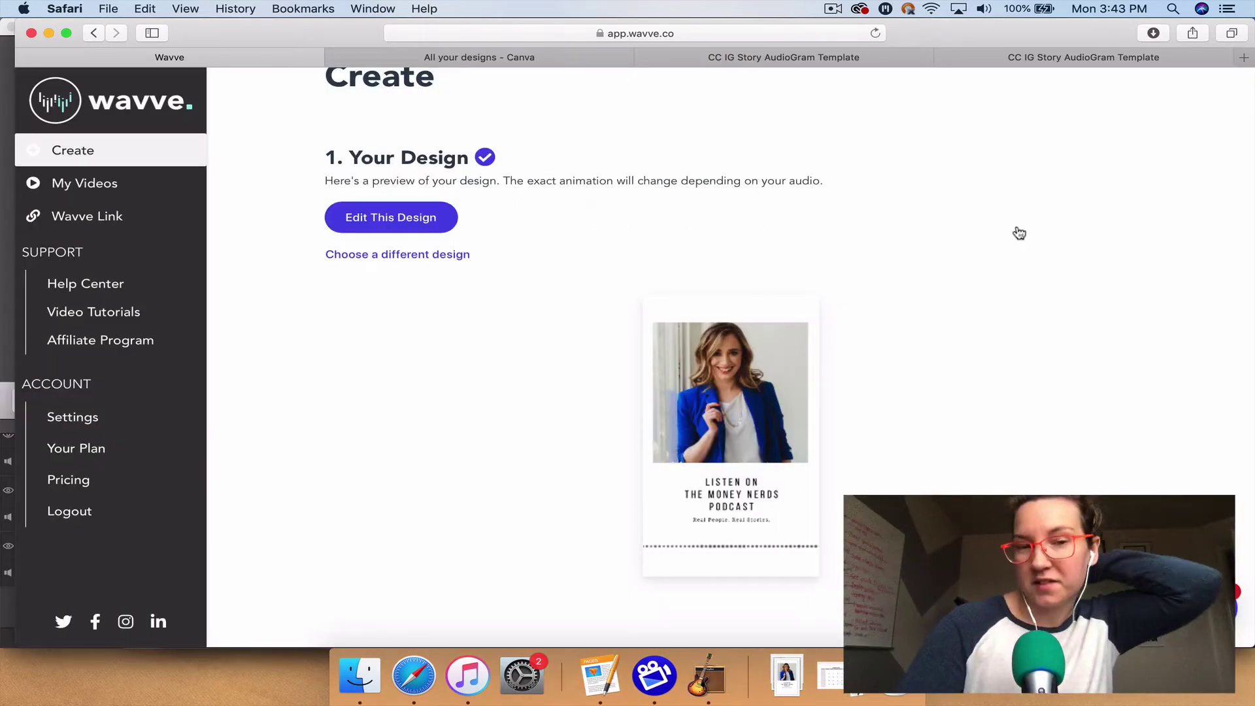
{"action": "scroll", "coordinate": [1018, 232], "scroll_direction": "down", "scroll_amount": 5}
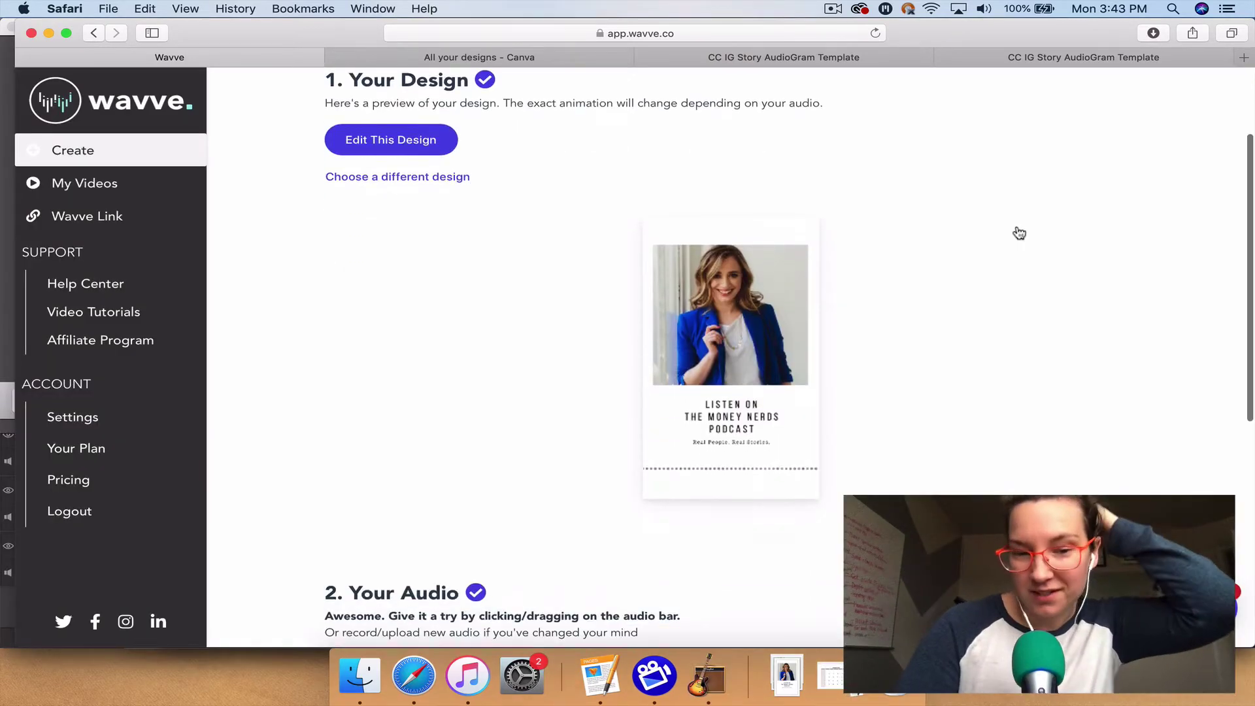
{"action": "scroll", "coordinate": [1017, 225], "scroll_direction": "down", "scroll_amount": 5}
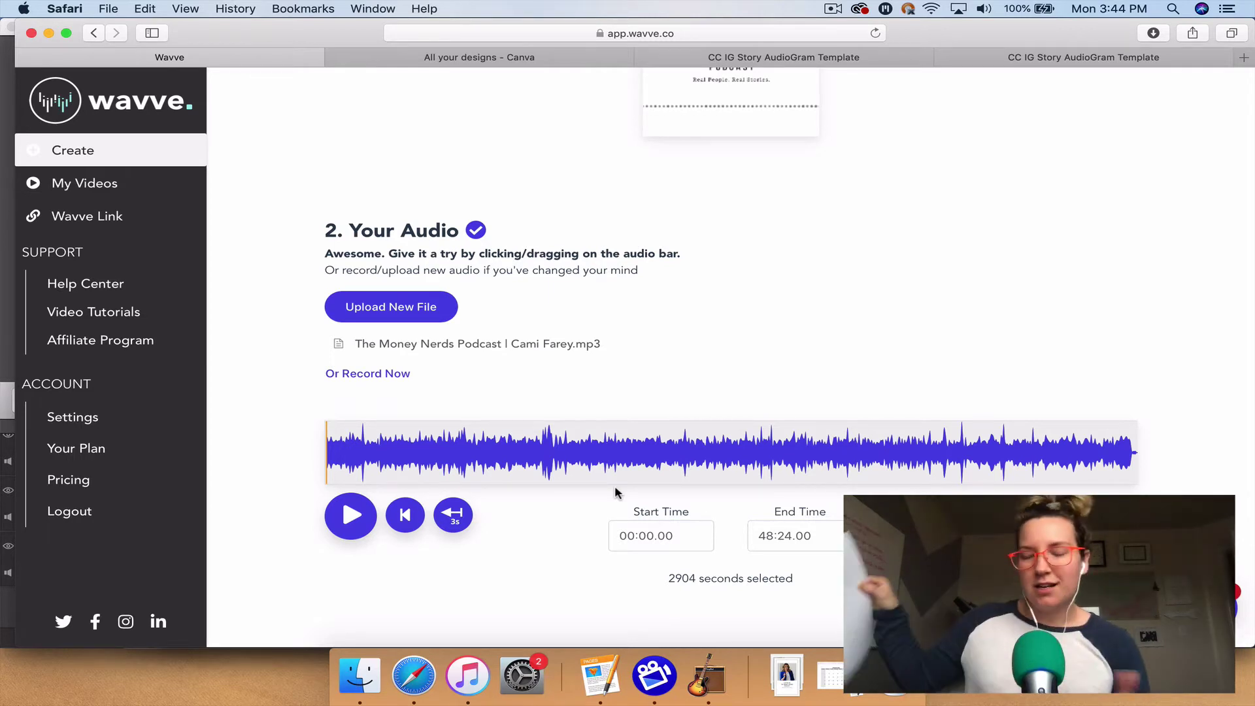
Set the audio Start Time to 14:06.00 and End Time to 20:24.00
{"action": "left_click_drag", "start_coordinate": [673, 536], "coordinate": [622, 540]}
{"action": "type", "text": "14"}
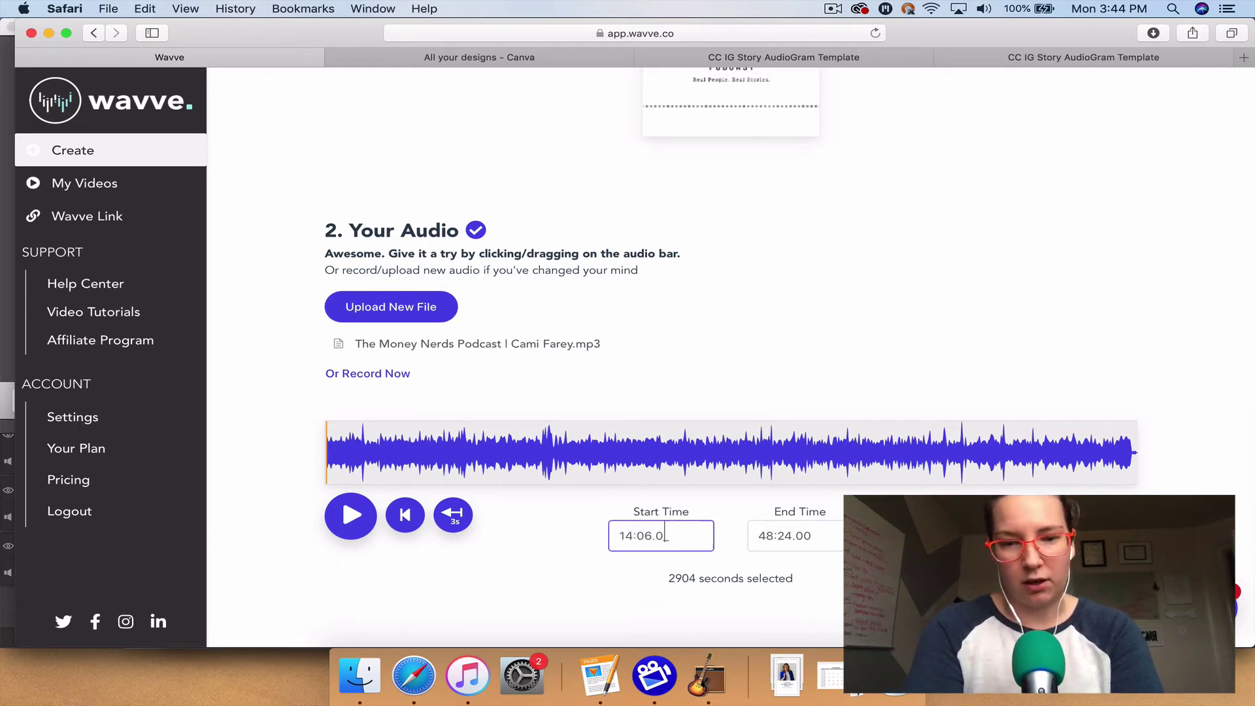
{"action": "key", "text": "Tab"}
{"action": "left_click", "coordinate": [769, 537]}
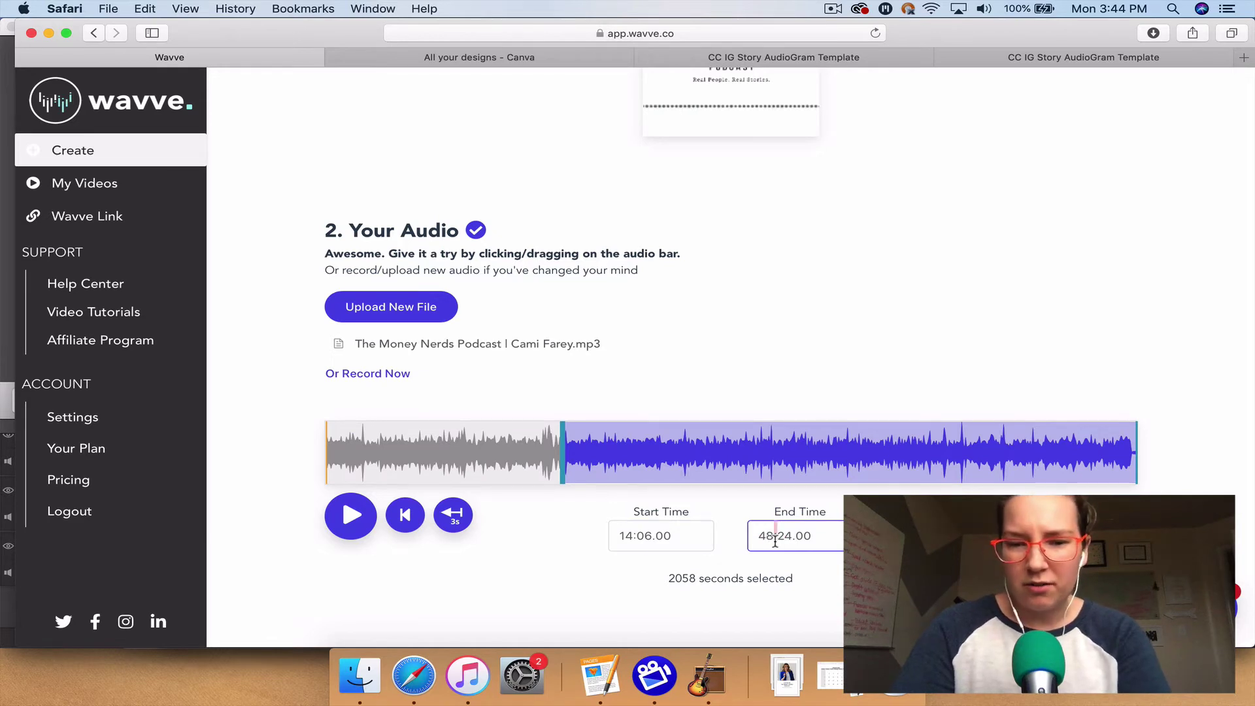
{"action": "type", "text": "20"}
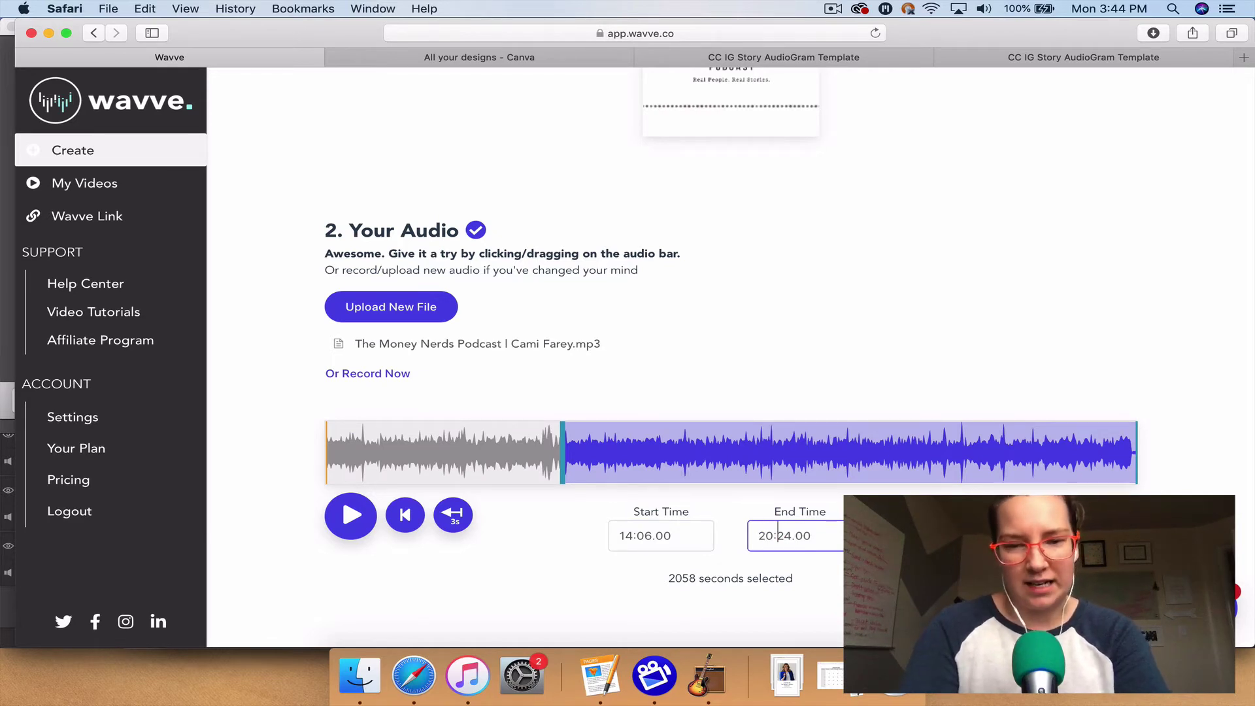
{"action": "key", "text": "Return"}
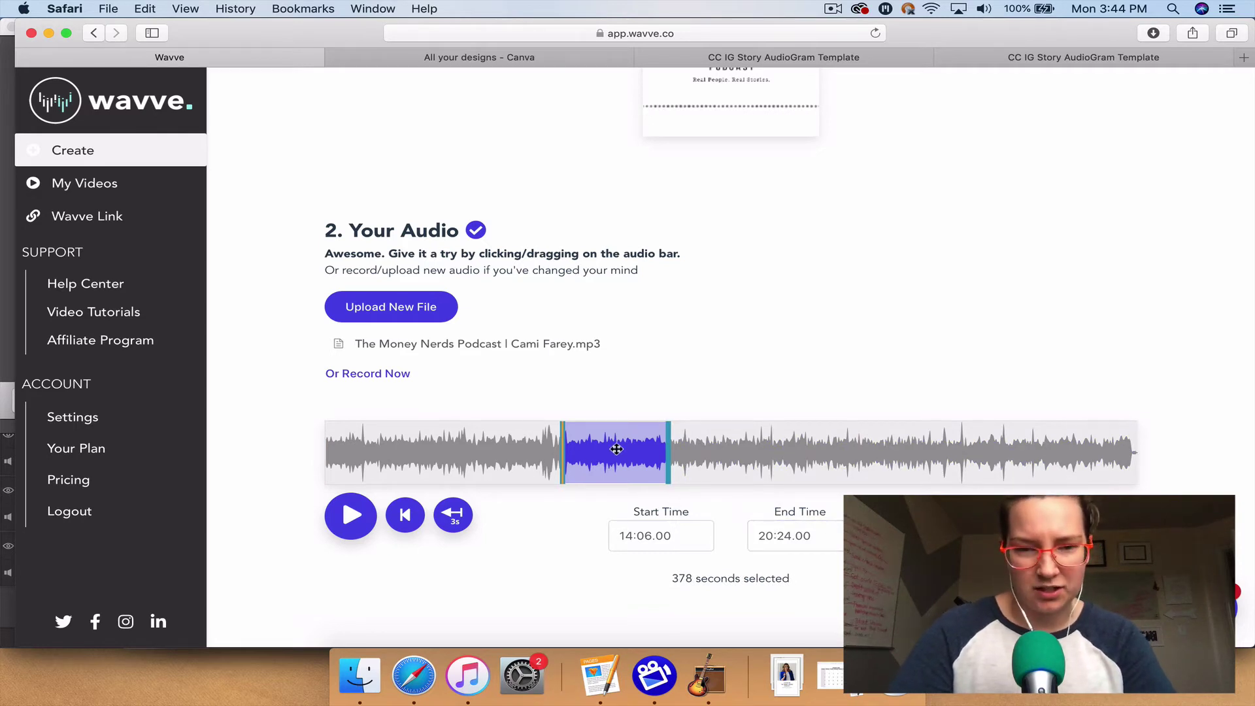
Preview and adjust the clip, settling on 14:06.00–20:17.77 (371.77 seconds)
{"action": "left_click", "coordinate": [353, 517]}
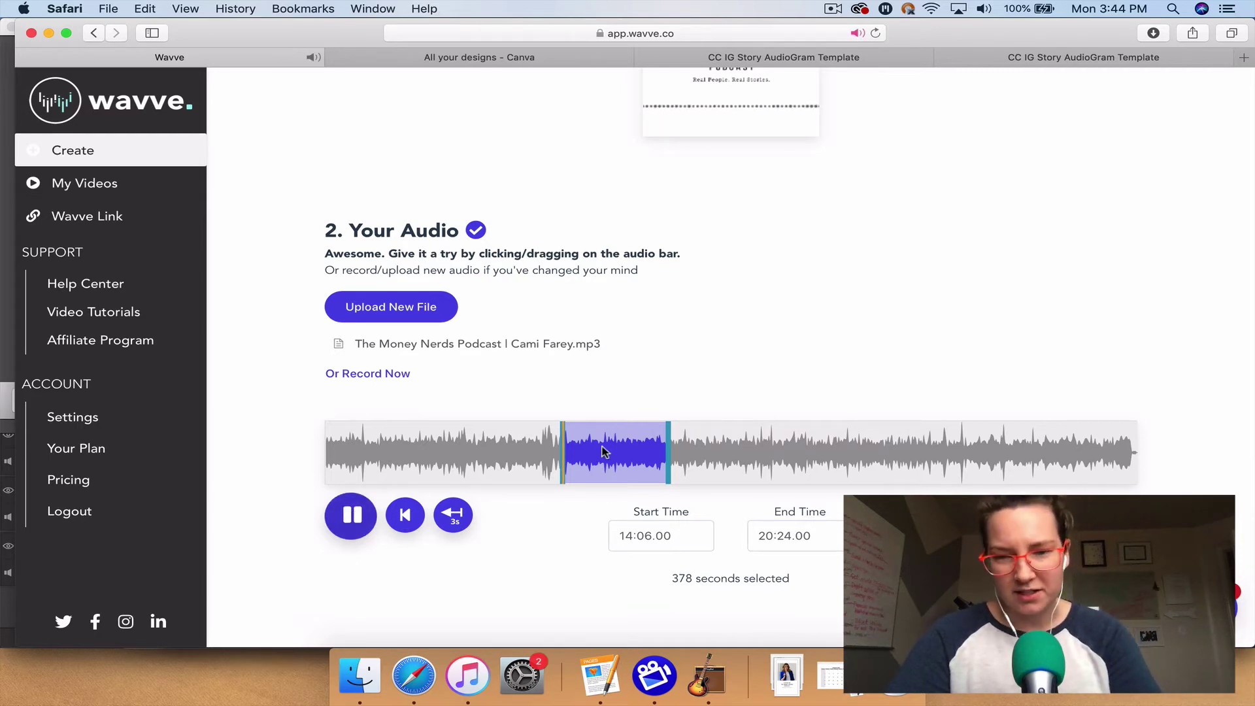
{"action": "left_click_drag", "start_coordinate": [618, 460], "coordinate": [616, 462]}
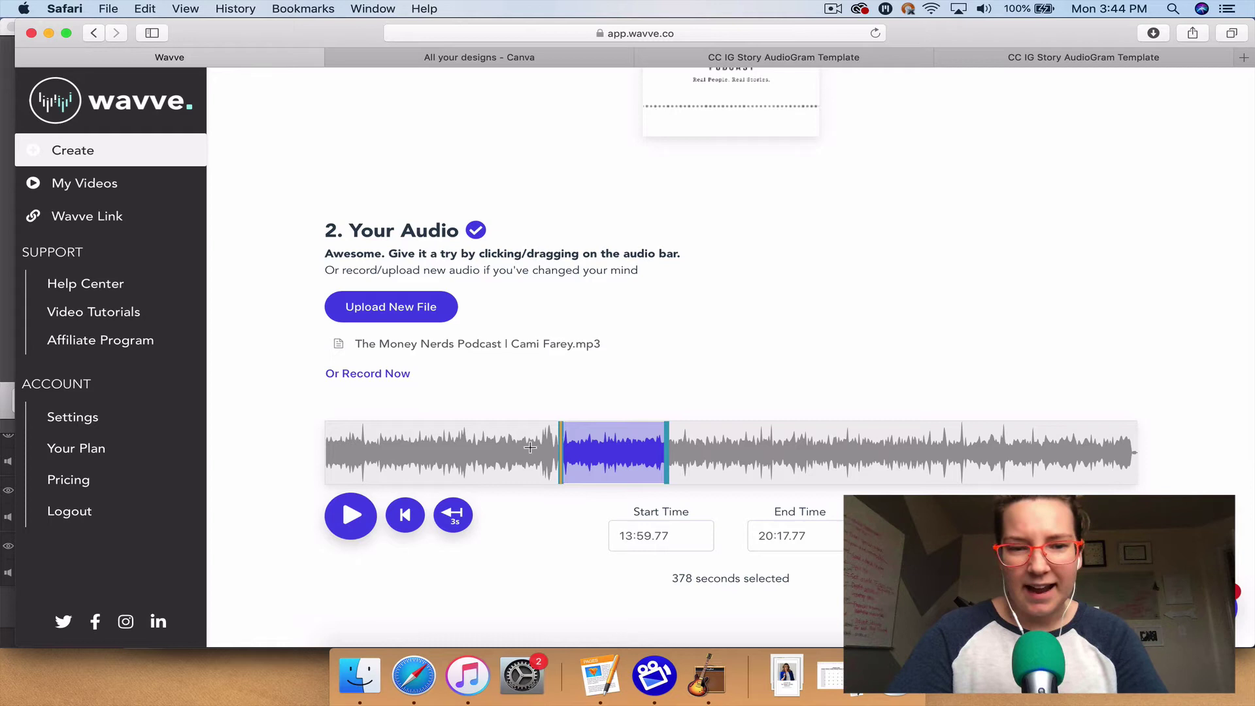
{"action": "left_click", "coordinate": [363, 517]}
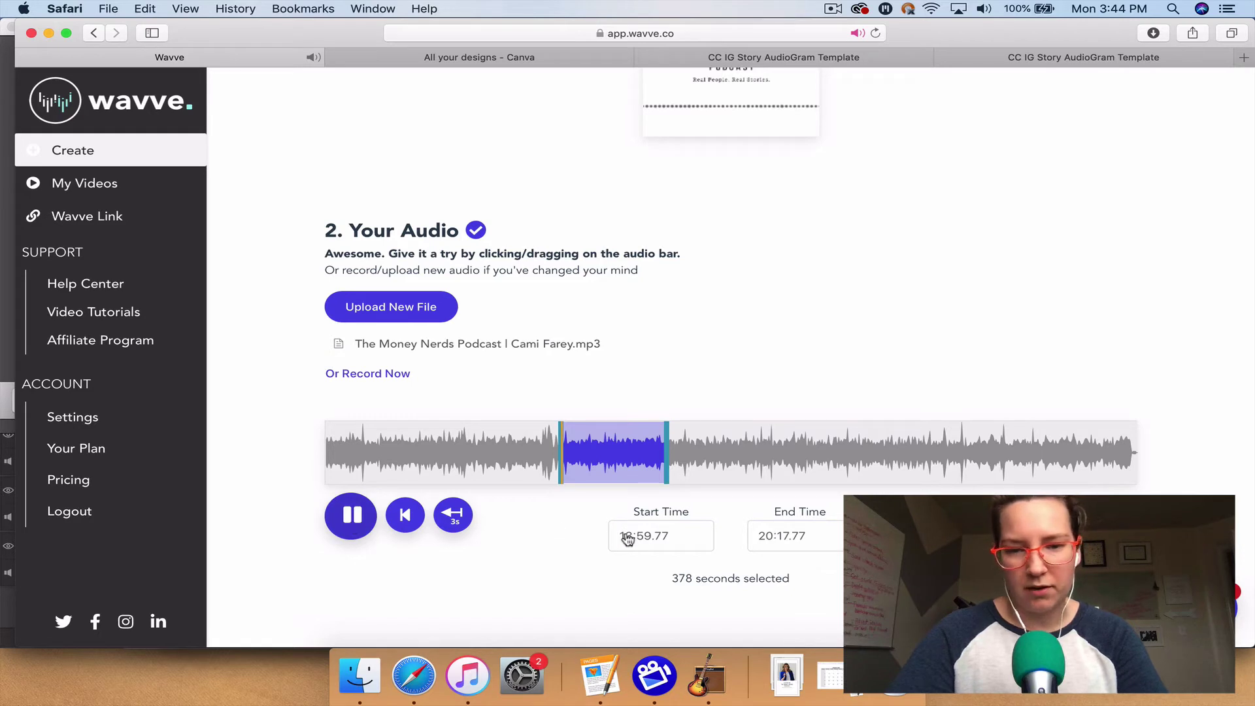
{"action": "left_click", "coordinate": [463, 516]}
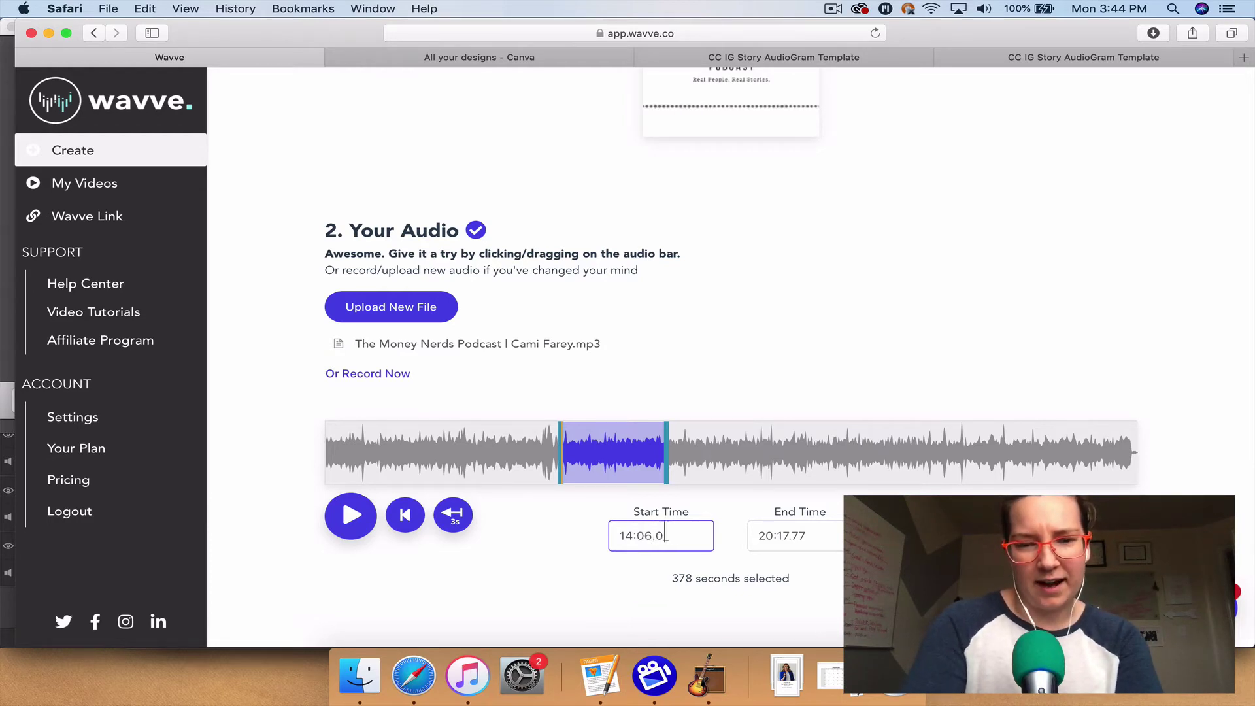
{"action": "type", "text": "0"}
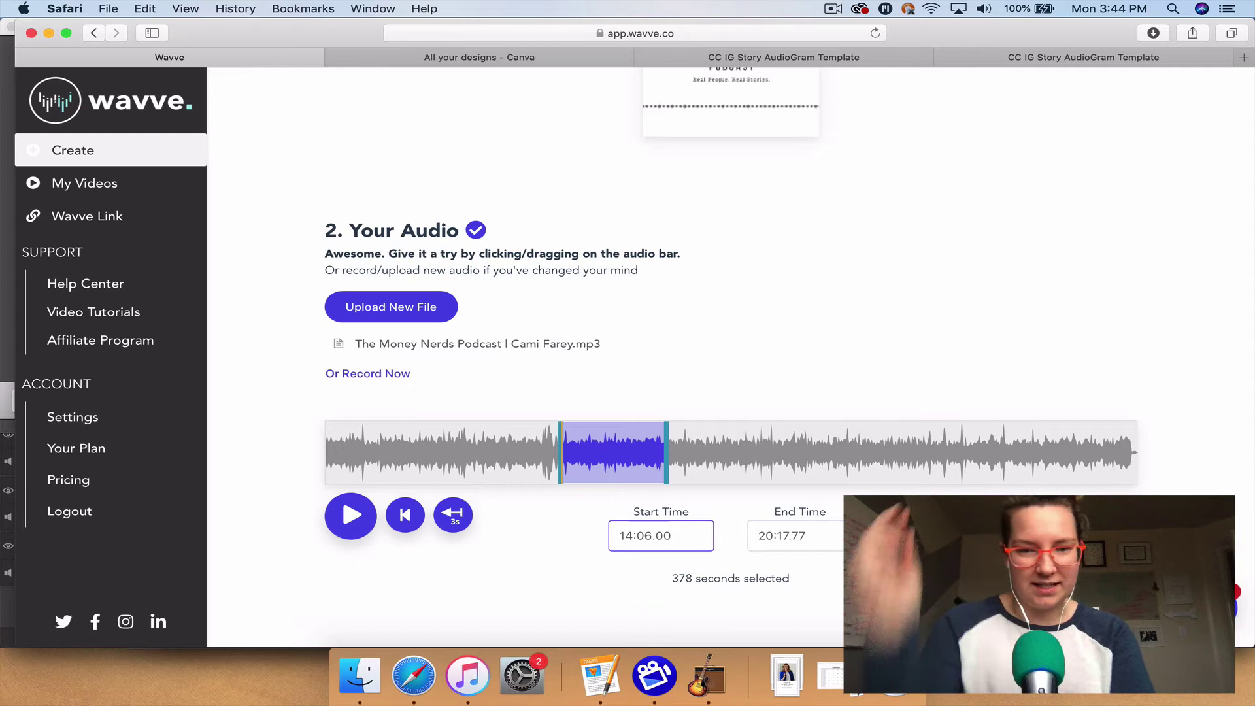
{"action": "left_click", "coordinate": [557, 571]}
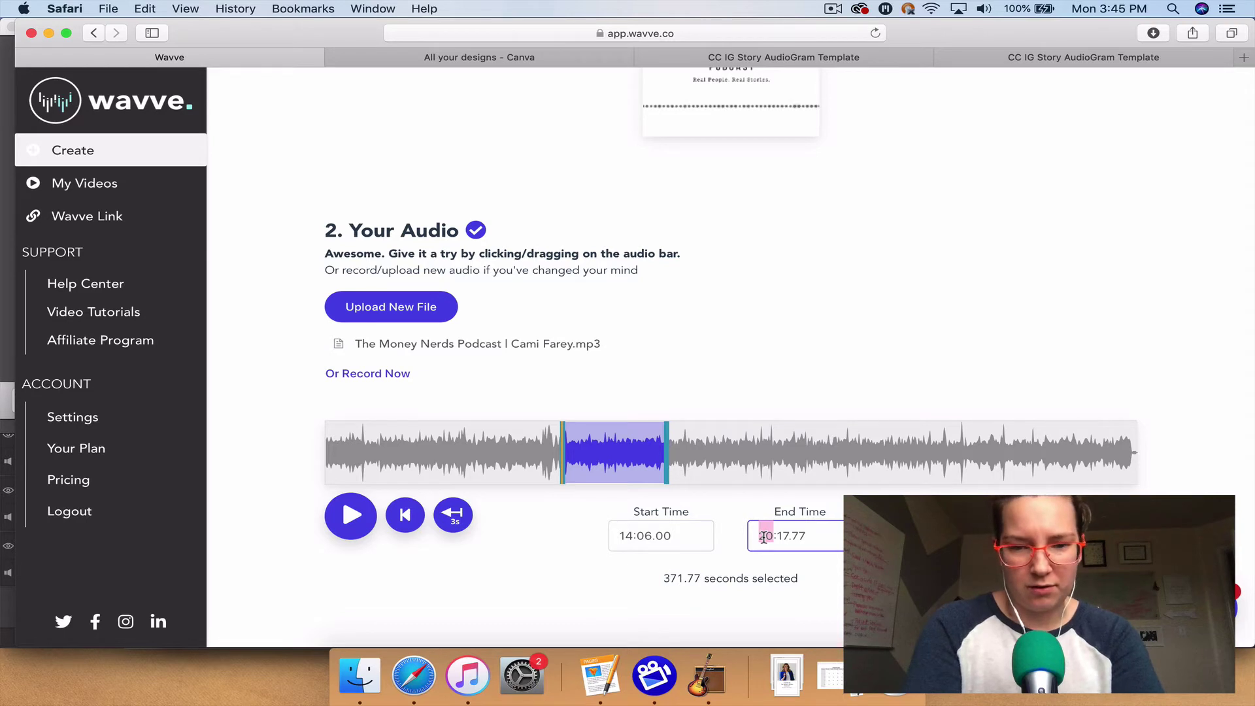
{"action": "key", "text": "Return"}
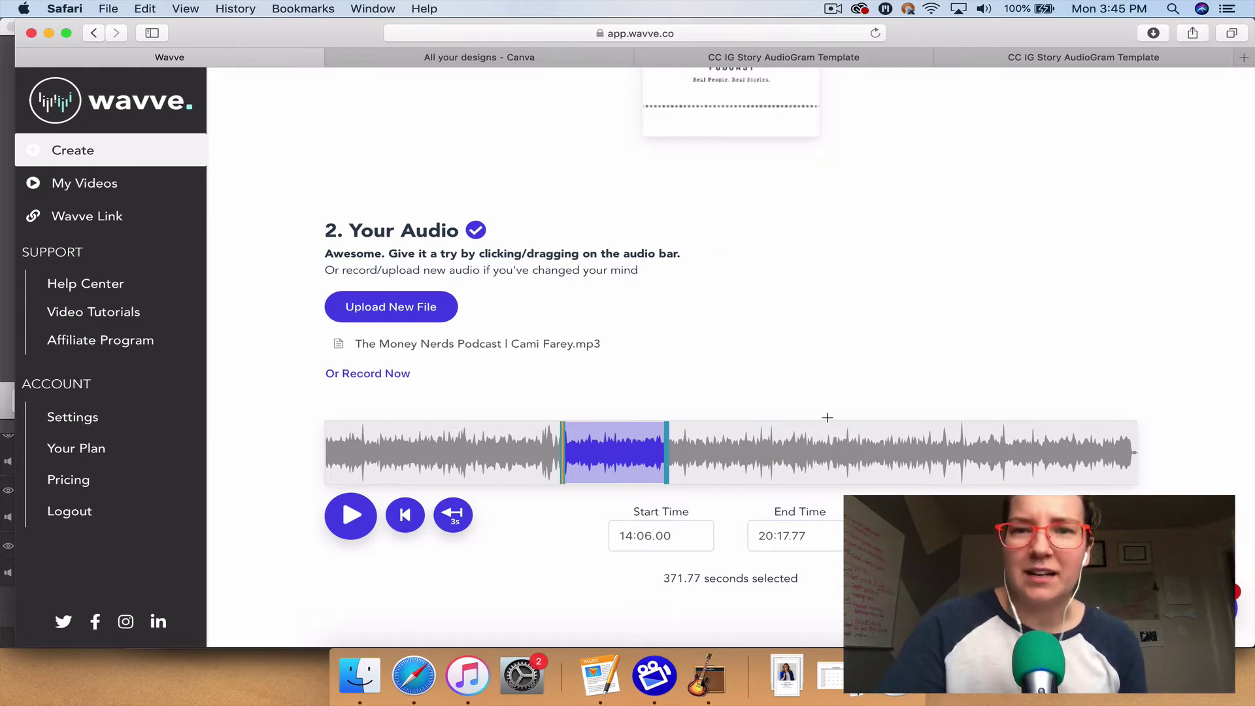
{"action": "left_click", "coordinate": [832, 9]}
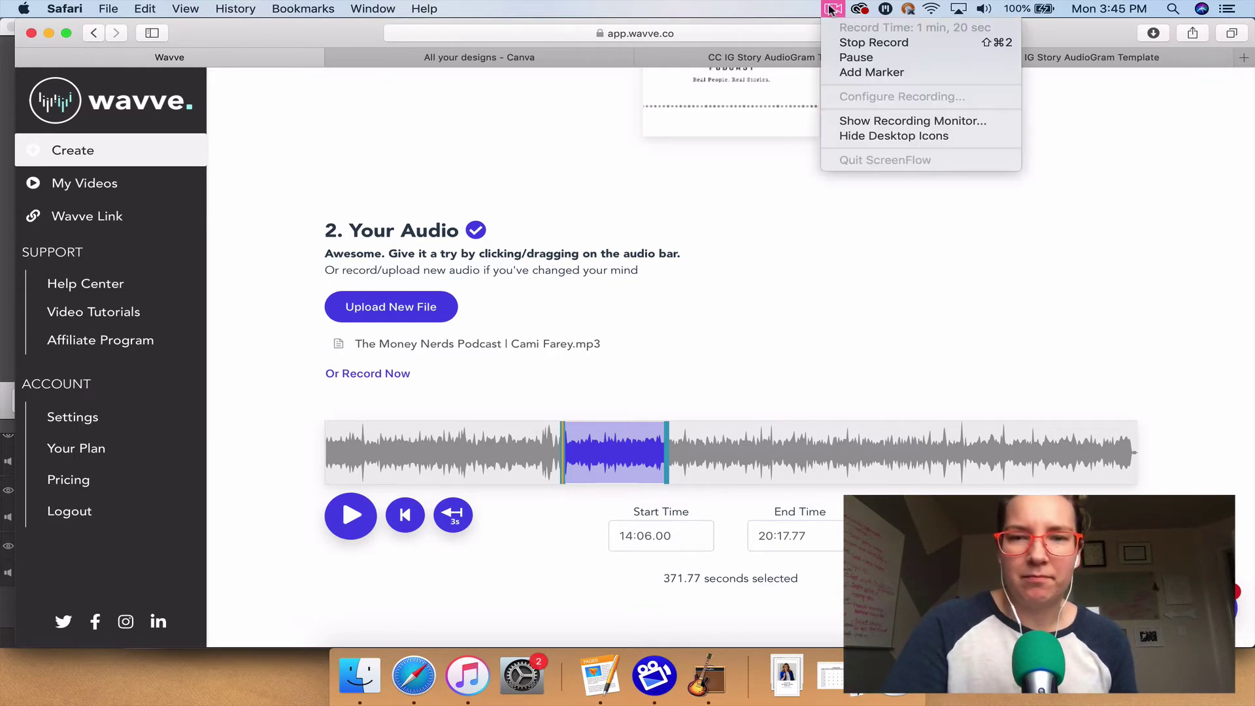
Change the End Time to 15:09, giving a 14:06–15:09 clip
{"action": "left_click", "coordinate": [851, 43]}
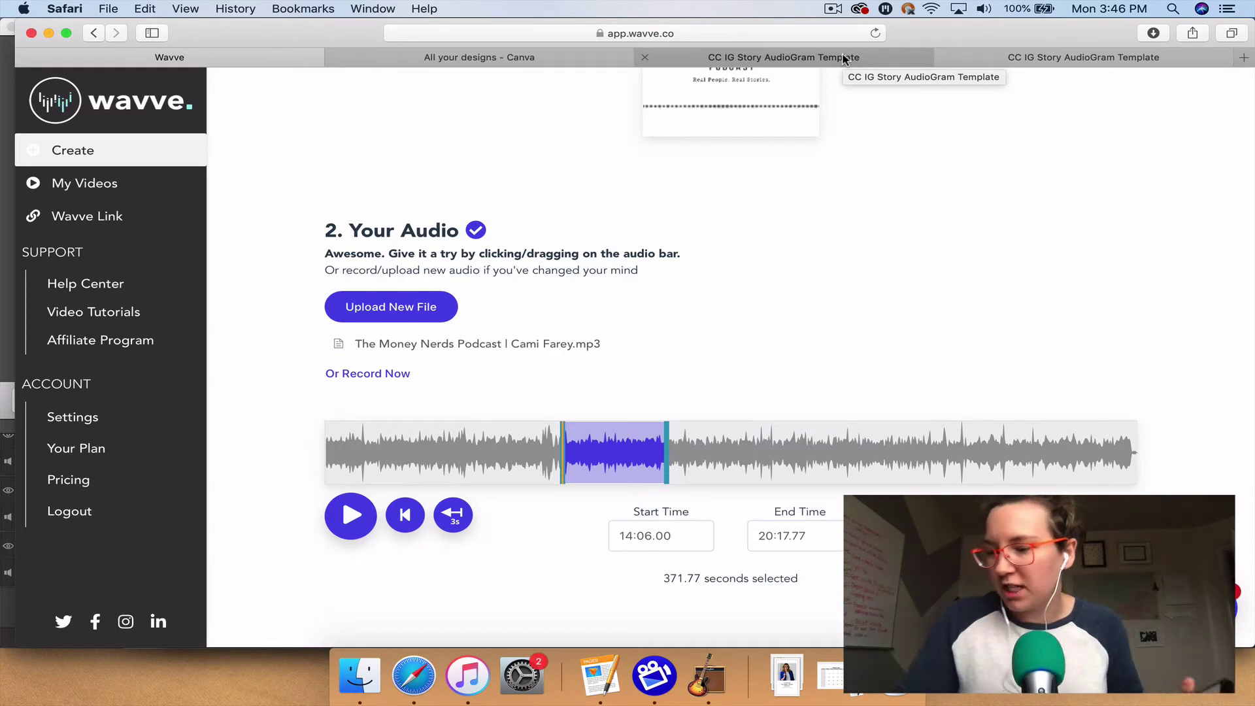
{"action": "left_click", "coordinate": [765, 535]}
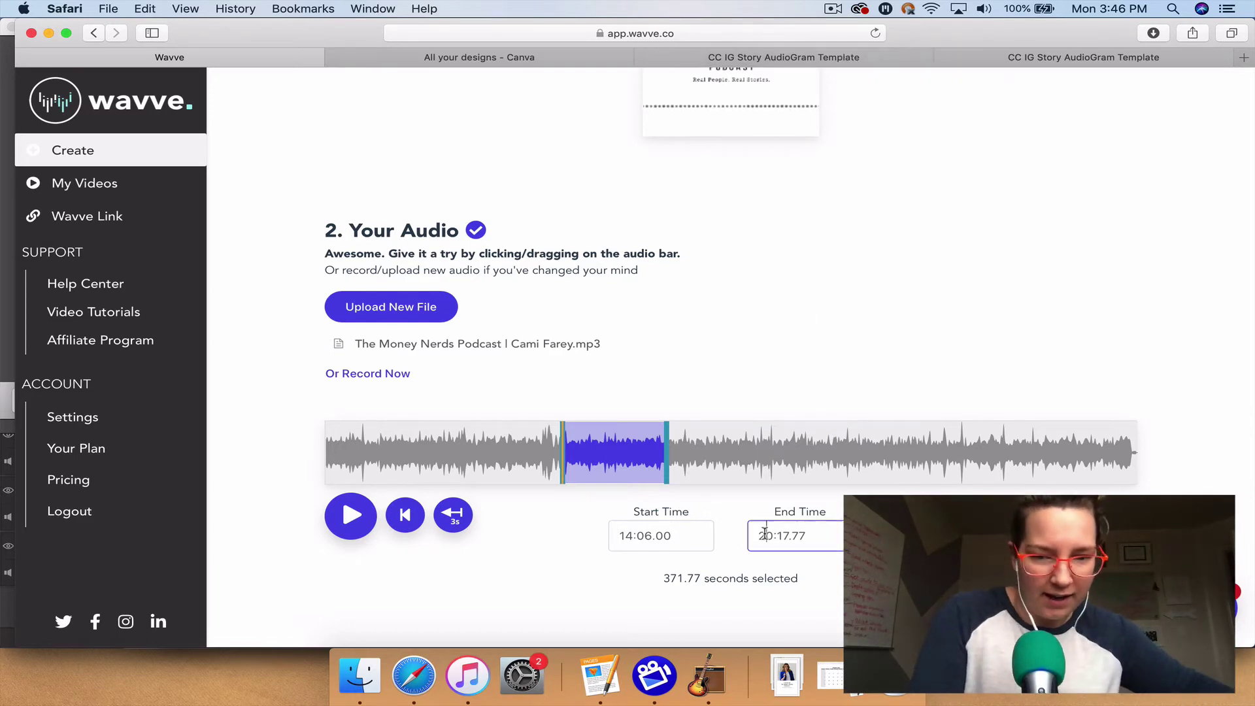
{"action": "double_click", "coordinate": [765, 534]}
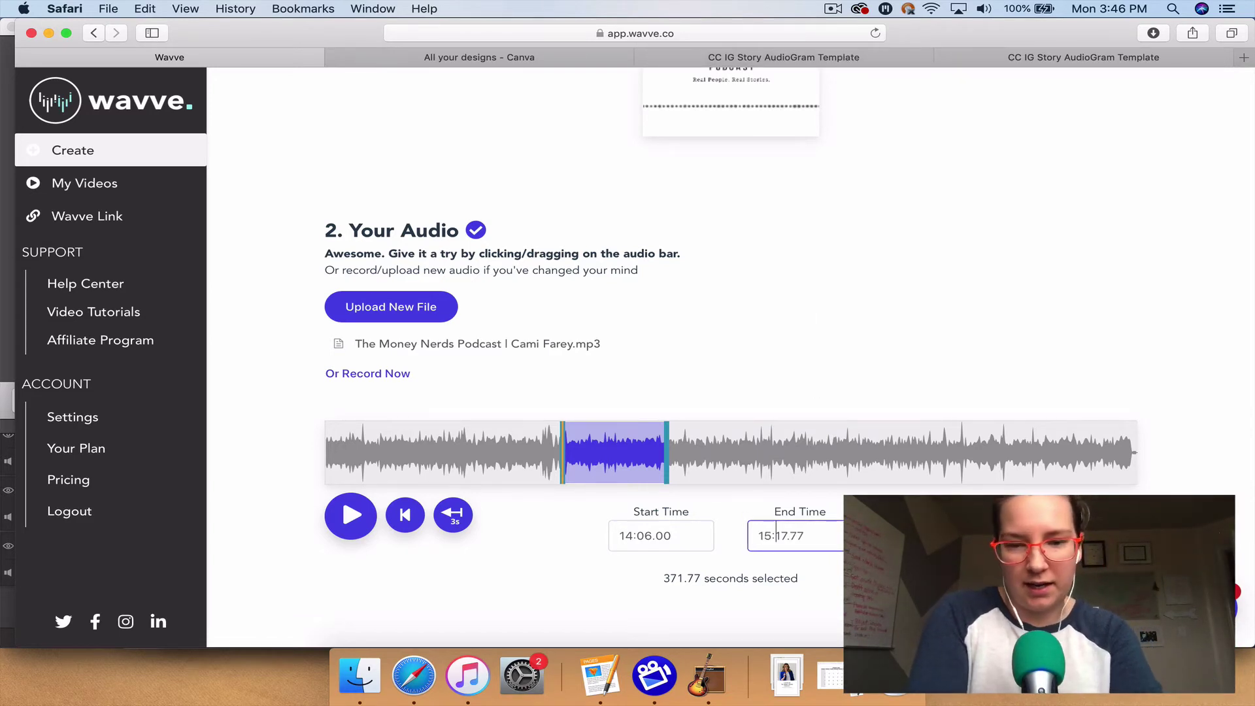
{"action": "type", "text": "1"}
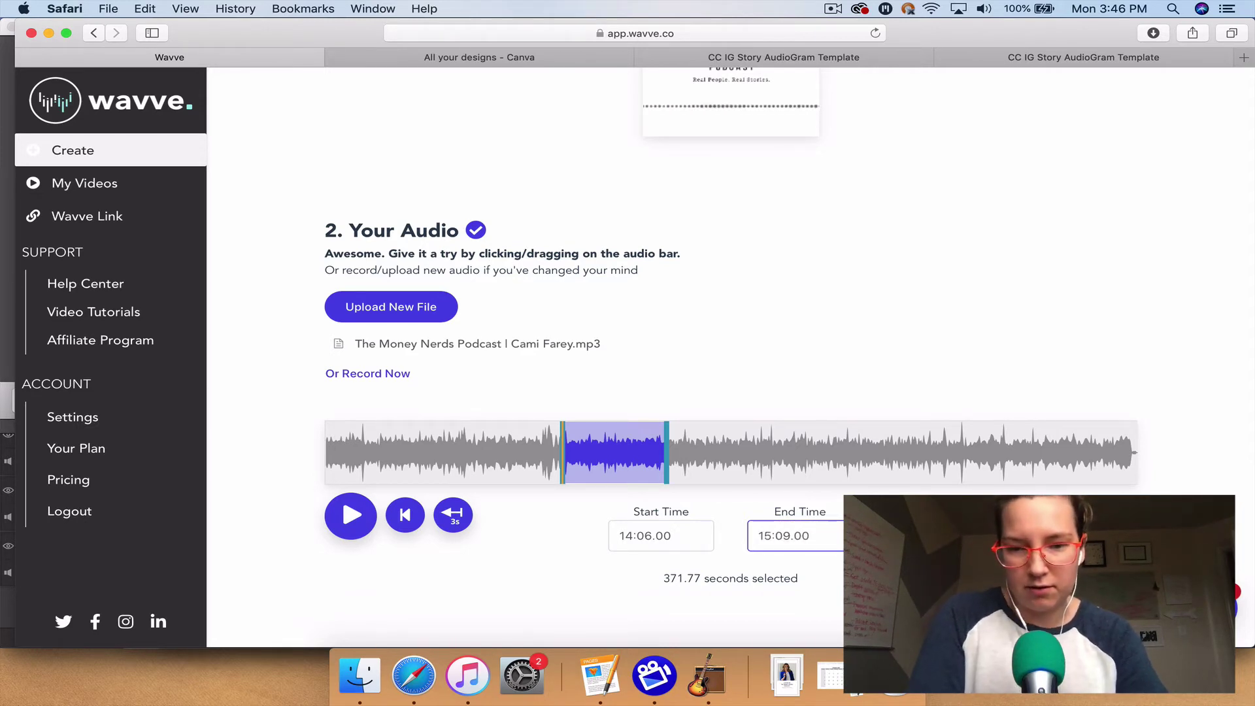
{"action": "left_click", "coordinate": [709, 514]}
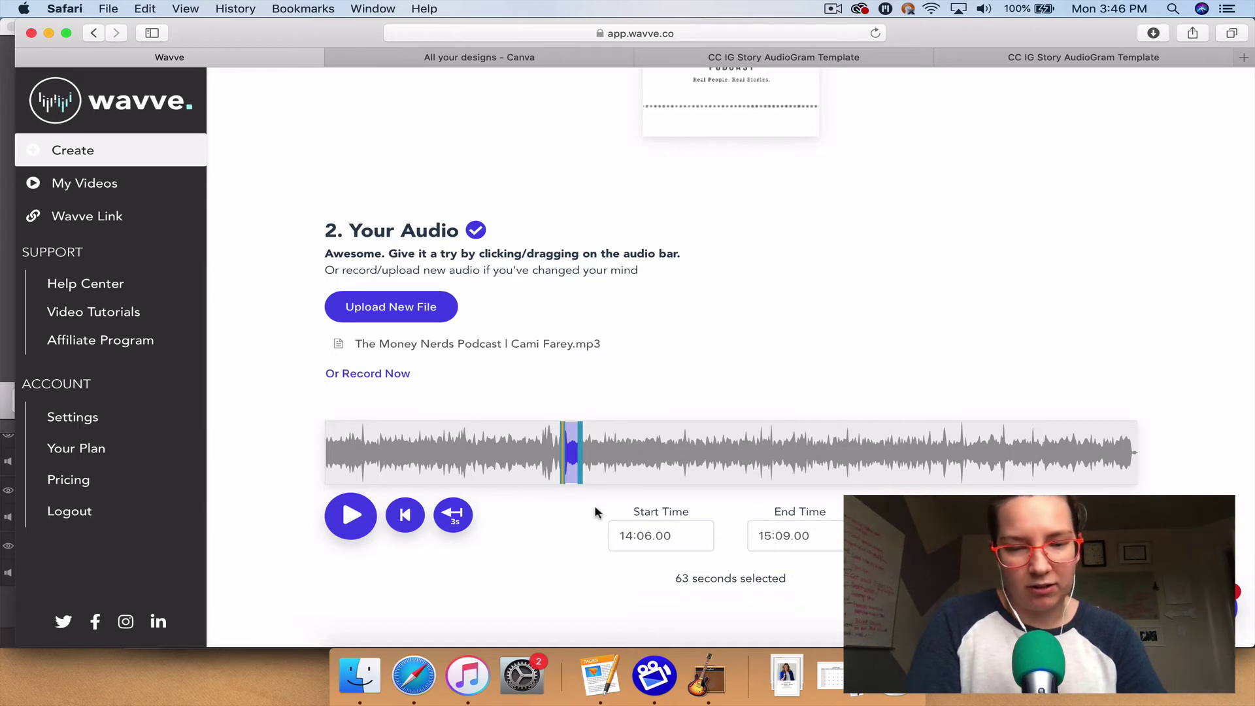
Generate the audiogram video and go back to Canva's 'All your designs' page
{"action": "scroll", "coordinate": [731, 392], "scroll_direction": "down", "scroll_amount": 3}
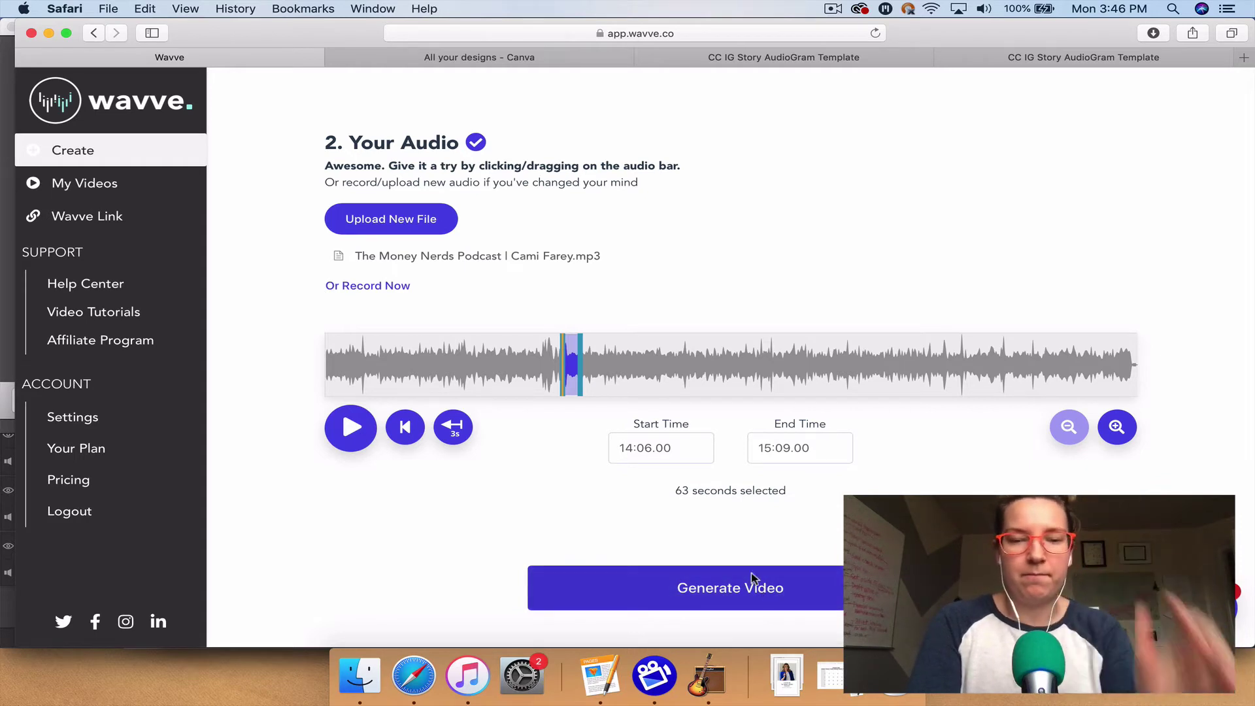
{"action": "left_click", "coordinate": [804, 567]}
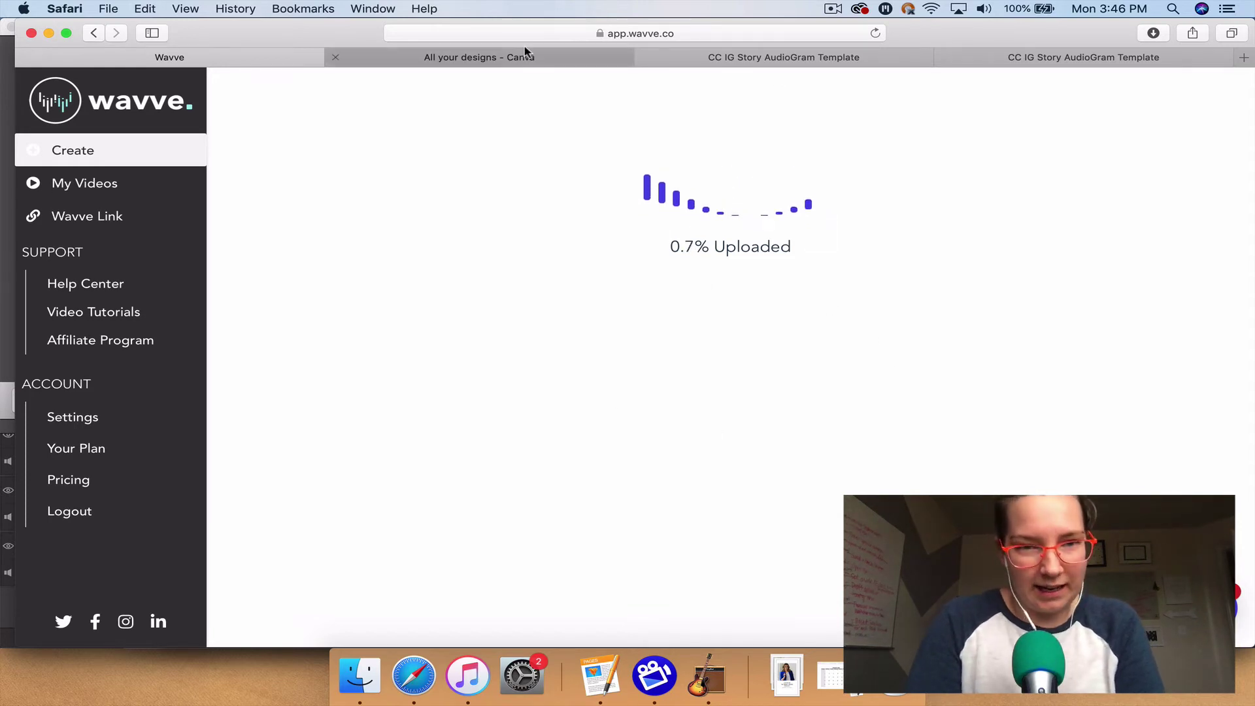
{"action": "left_click", "coordinate": [497, 57]}
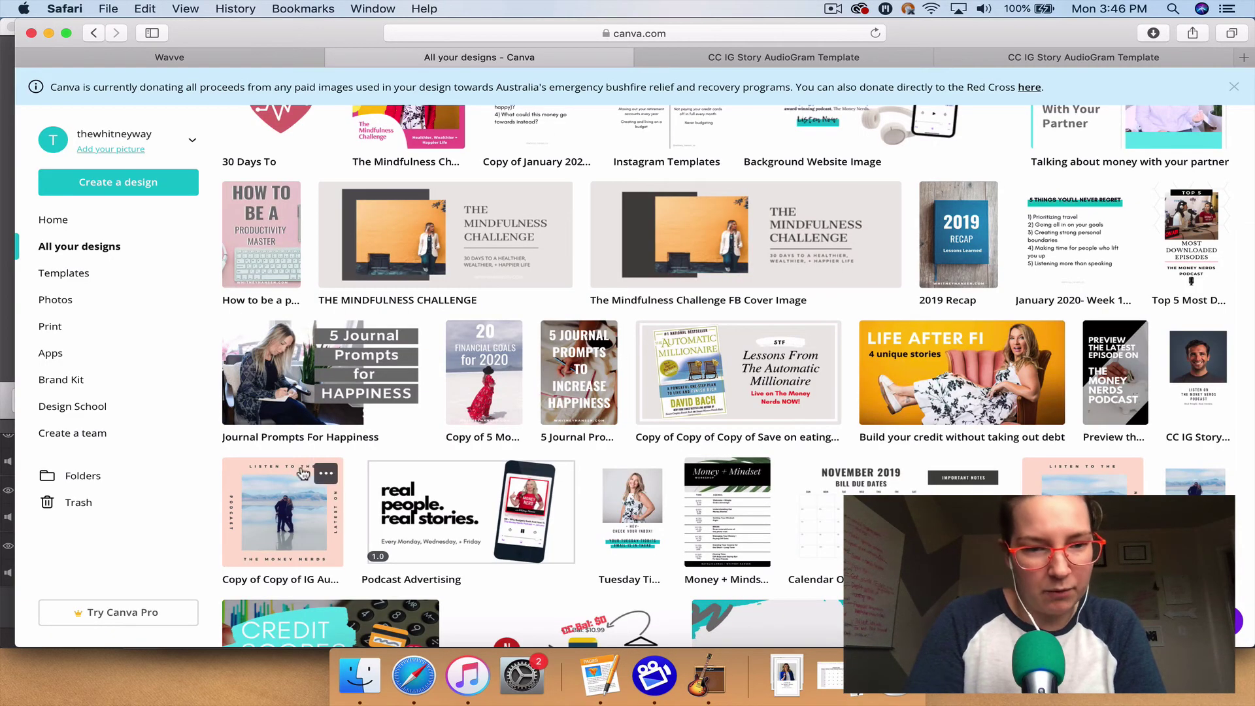
Make a copy of the square IG AudioGram design and open the copy
{"action": "left_click", "coordinate": [325, 479]}
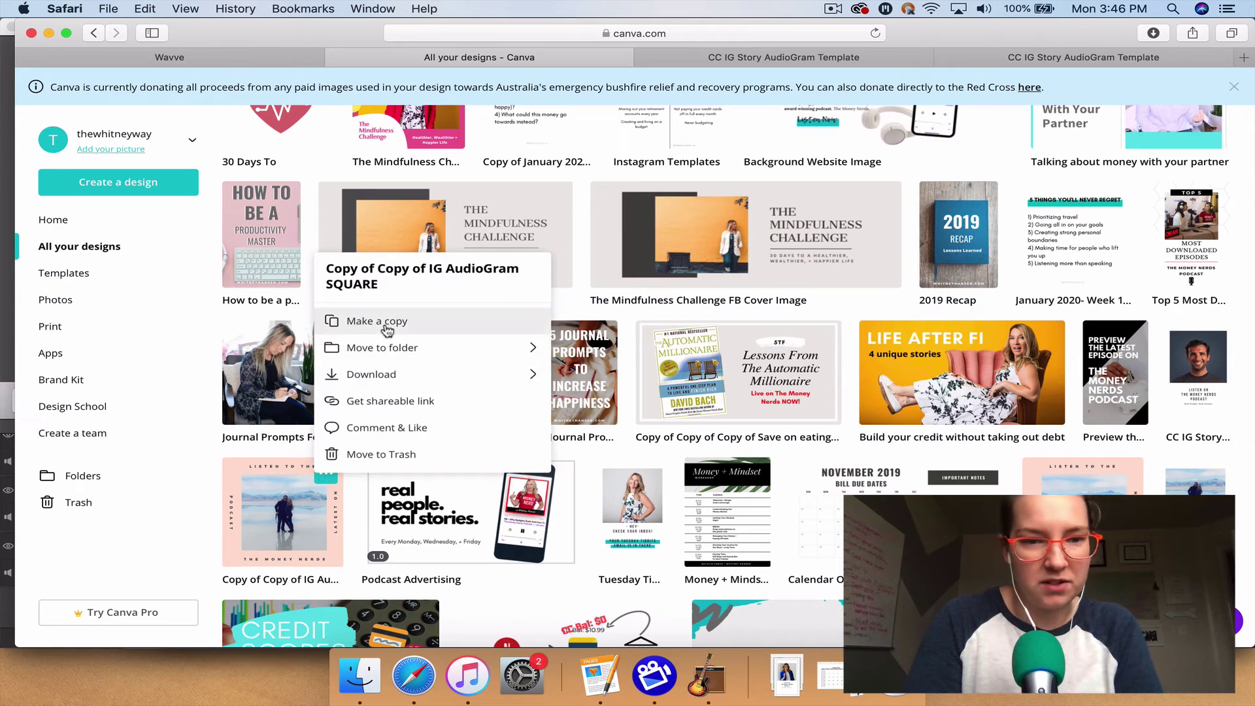
{"action": "left_click", "coordinate": [392, 322]}
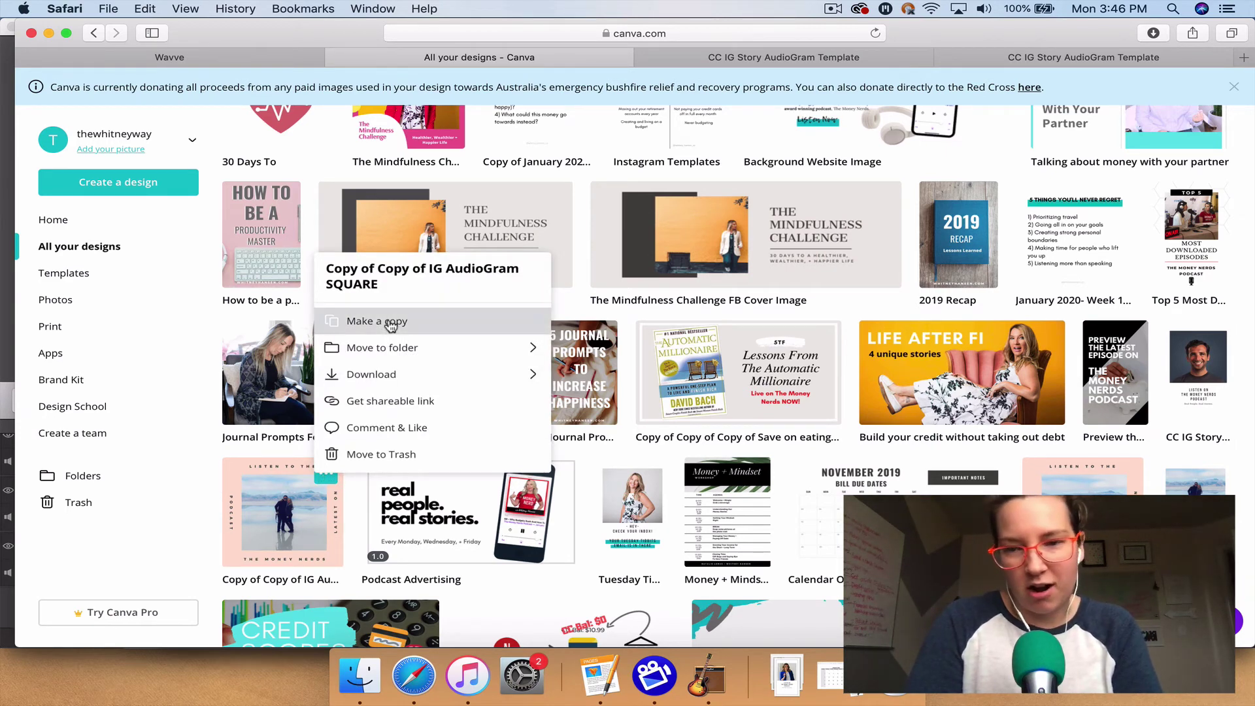
{"action": "scroll", "coordinate": [351, 257], "scroll_direction": "up", "scroll_amount": 1}
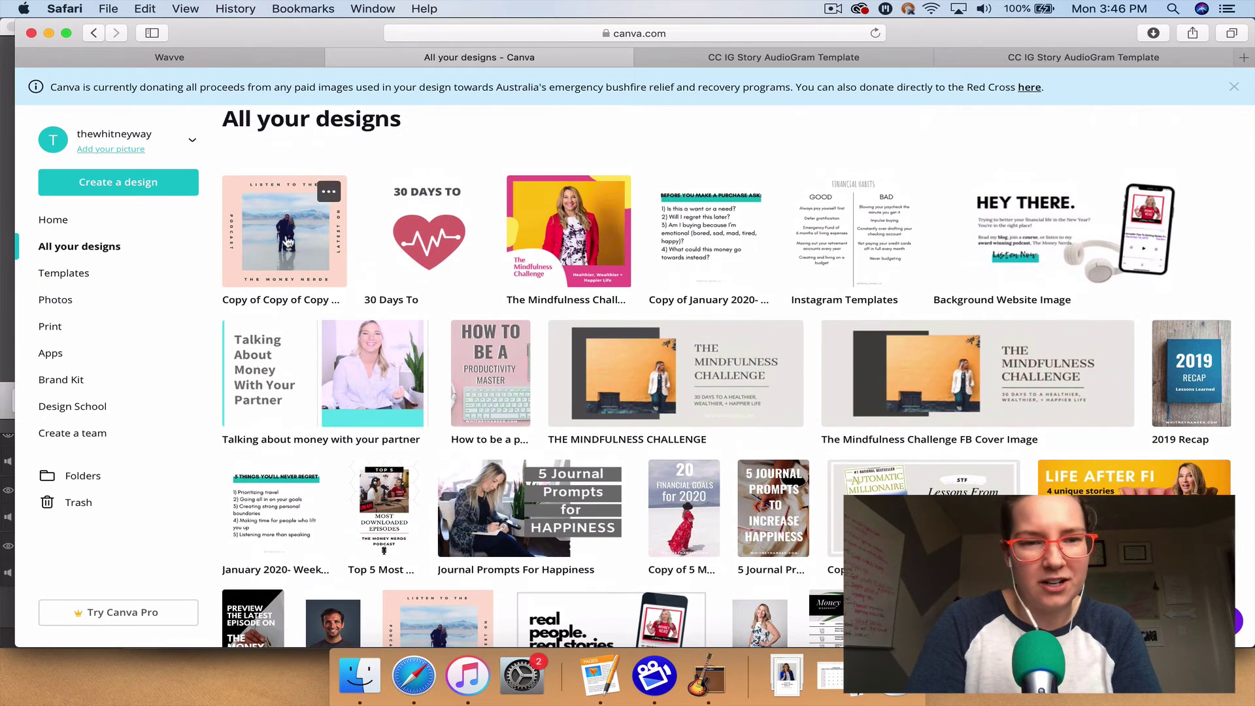
{"action": "left_click", "coordinate": [296, 236]}
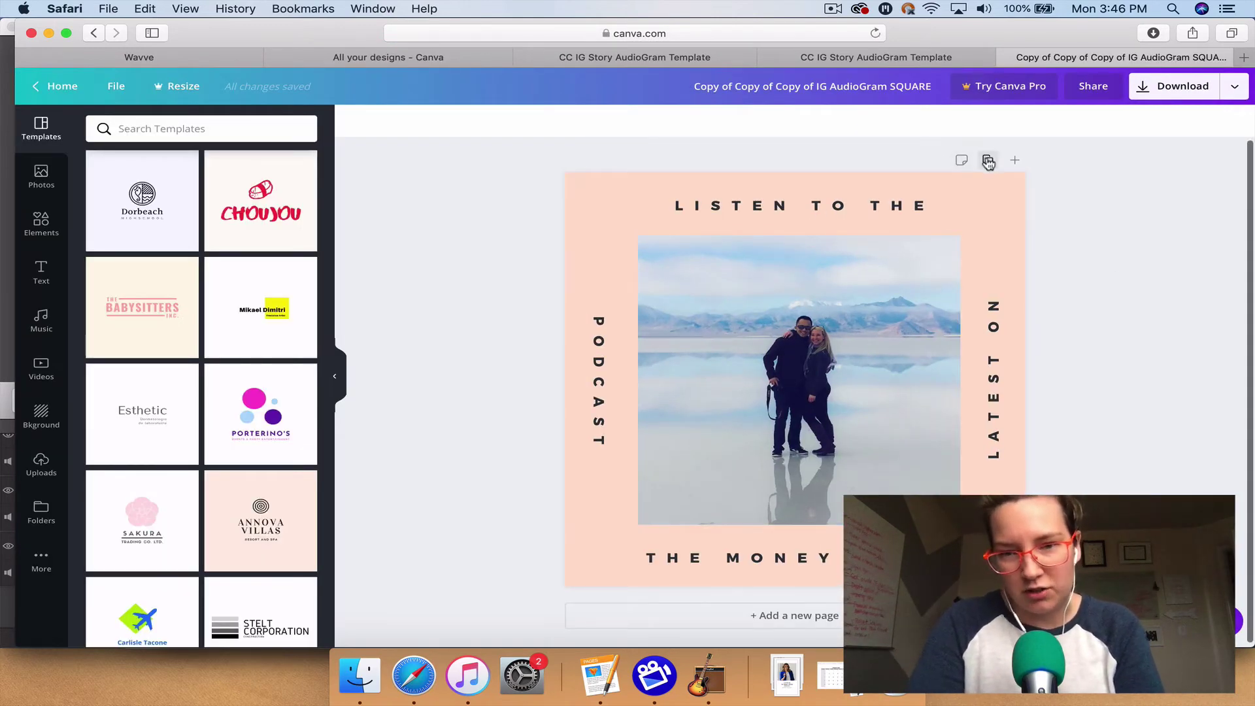
Duplicate the page and retitle the design to the guest's name plus 'IG AudioGram SQUARE'
{"action": "left_click", "coordinate": [989, 162]}
{"action": "scroll", "coordinate": [1015, 379], "scroll_direction": "up", "scroll_amount": 3}
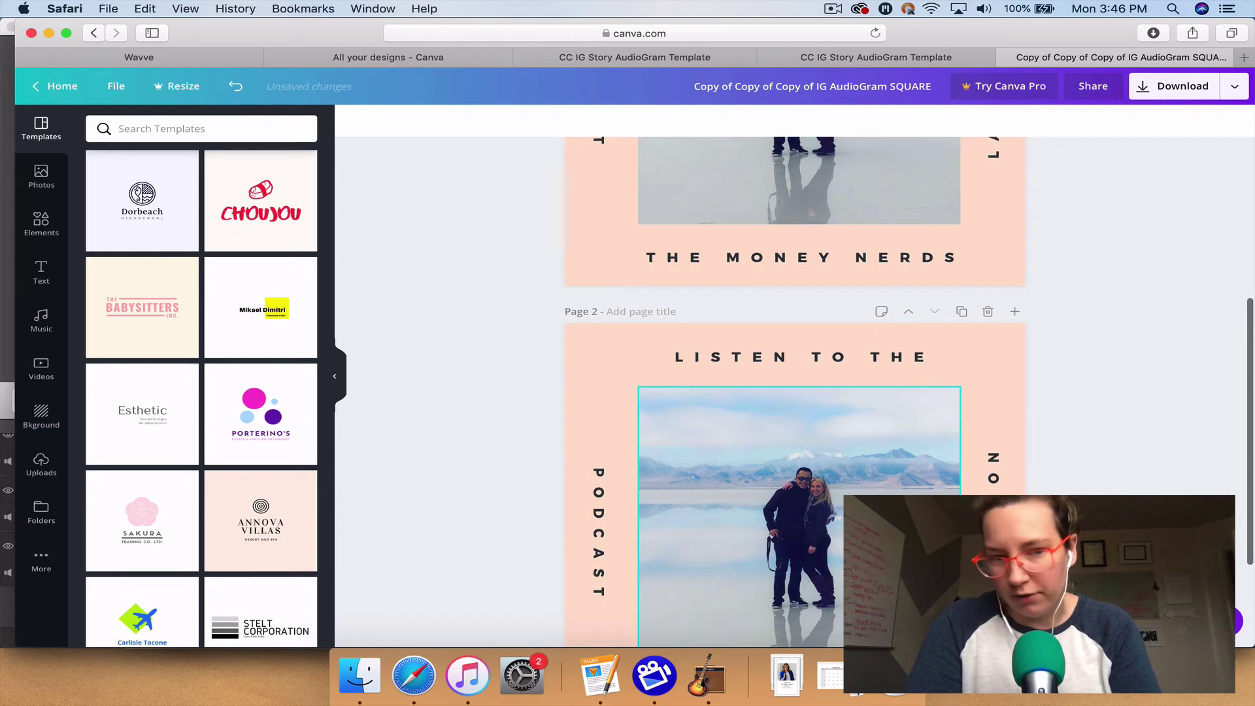
{"action": "scroll", "coordinate": [973, 330], "scroll_direction": "up", "scroll_amount": 5}
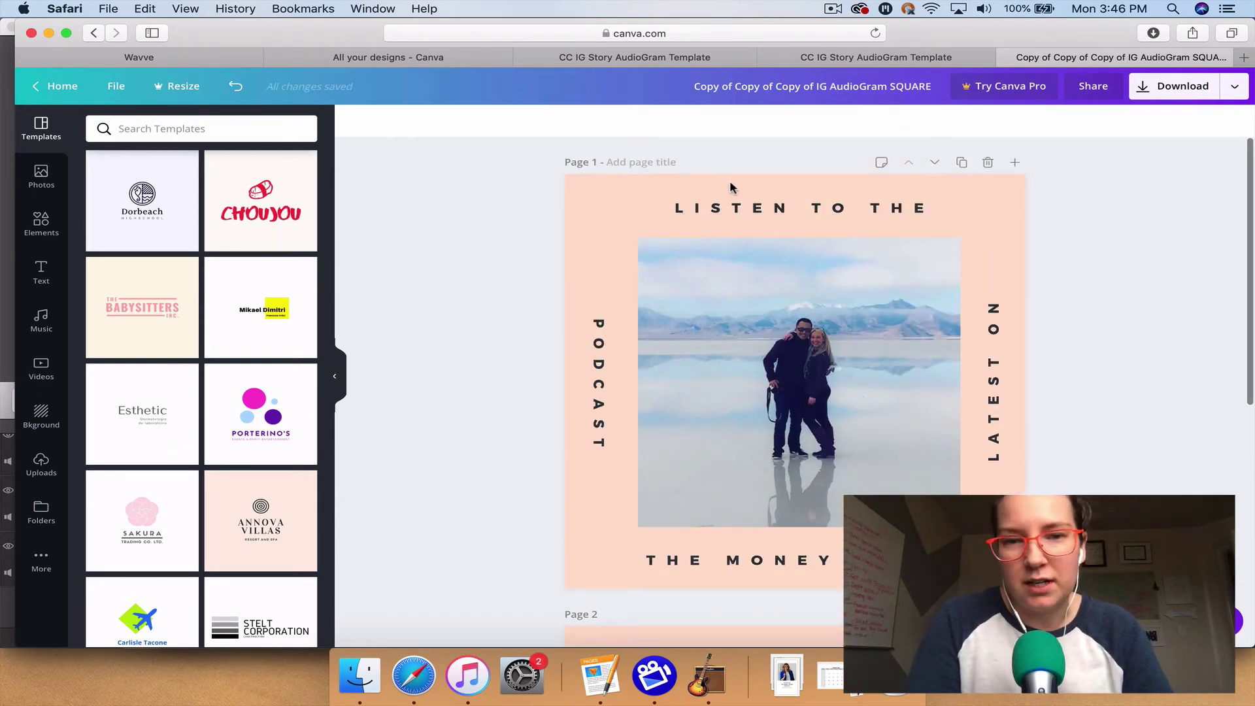
{"action": "left_click", "coordinate": [817, 89]}
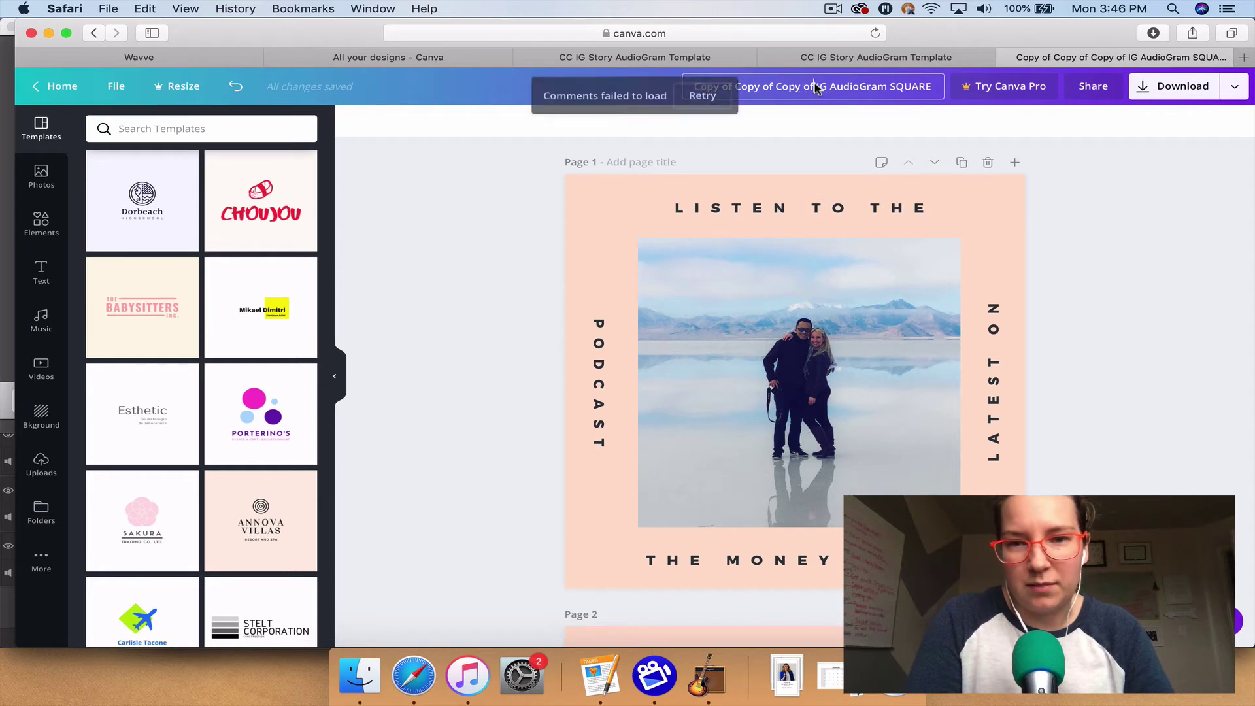
{"action": "left_click_drag", "start_coordinate": [817, 88], "coordinate": [684, 97]}
{"action": "left_click", "coordinate": [692, 98]}
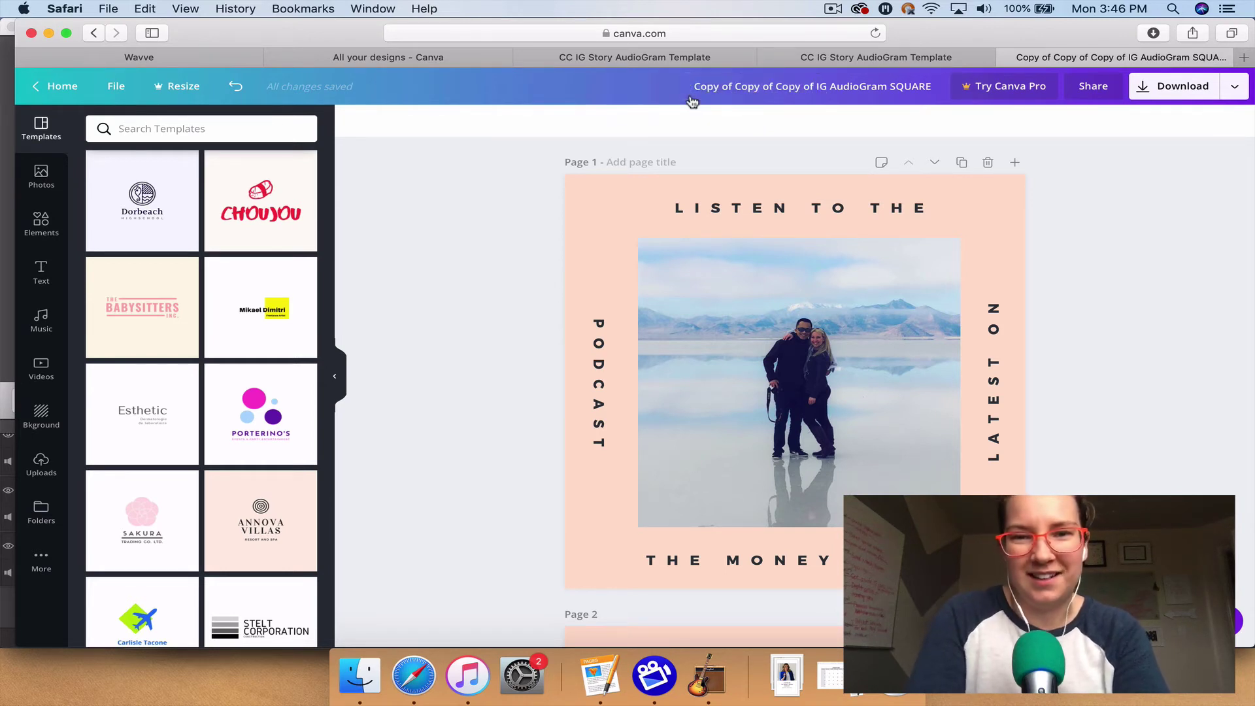
{"action": "left_click", "coordinate": [804, 87]}
{"action": "key", "text": "BackSpace"}
{"action": "key", "text": "BackSpace"}
{"action": "key", "text": "BackSpace"}
{"action": "key", "text": "BackSpace"}
{"action": "key", "text": "BackSpace"}
{"action": "key", "text": "BackSpace"}
{"action": "key", "text": "BackSpace"}
{"action": "key", "text": "BackSpace"}
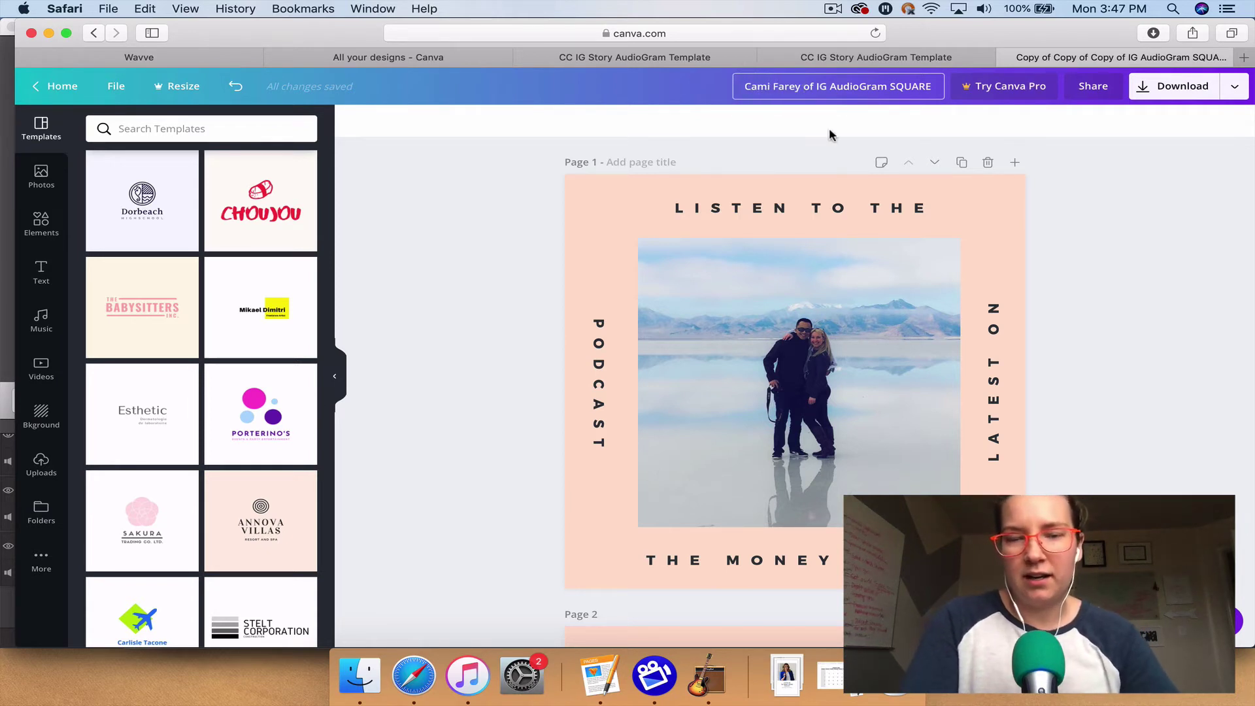
Place the blue-jacket headshot from Uploads into page 1's photo frame and adjust its crop
{"action": "left_click", "coordinate": [458, 264]}
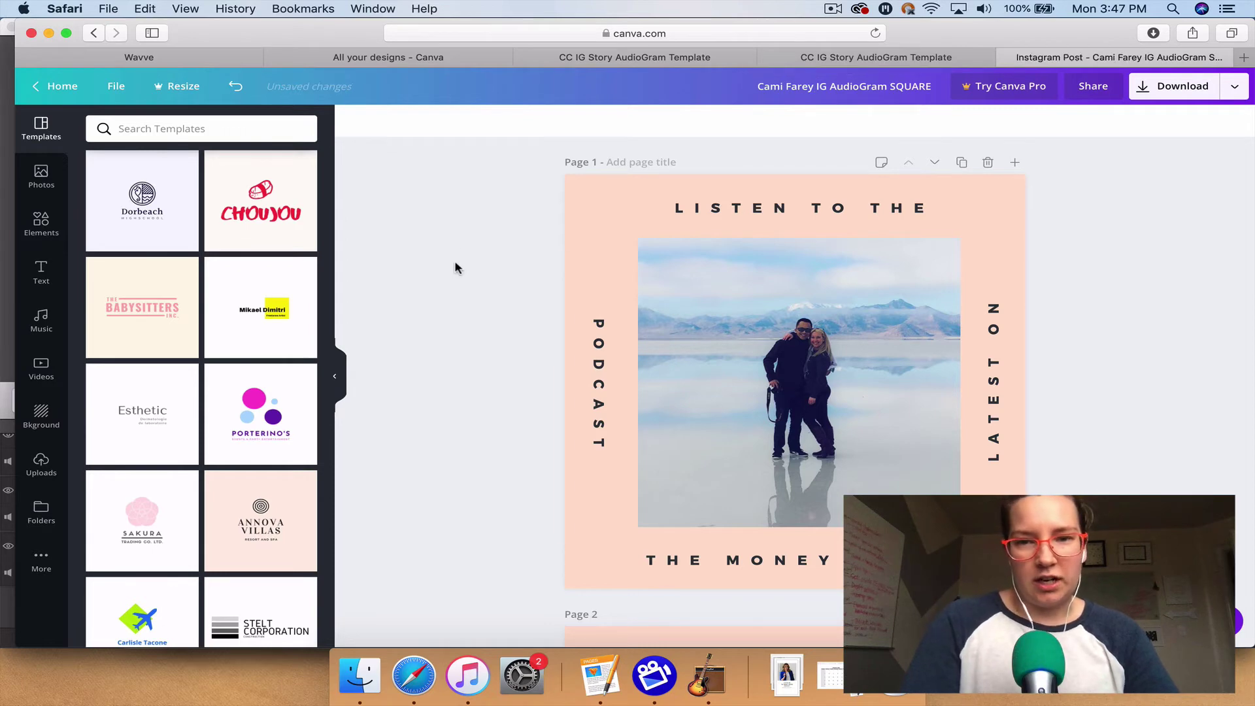
{"action": "left_click", "coordinate": [41, 462]}
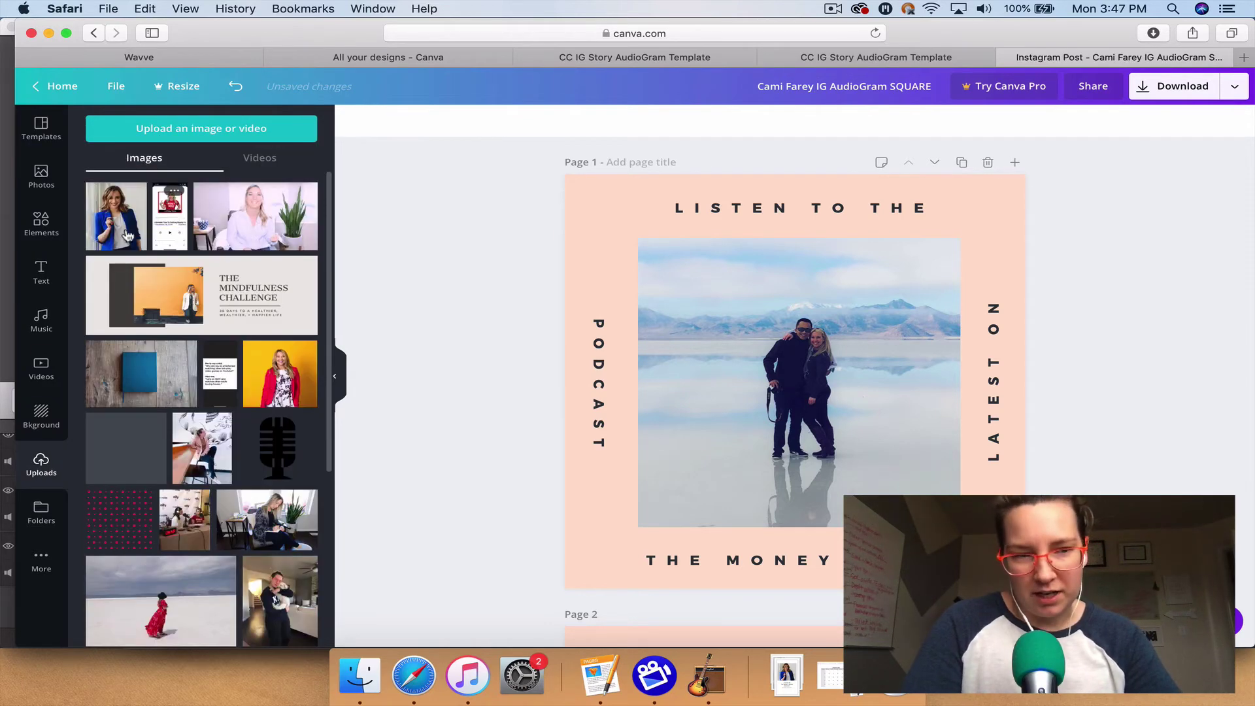
{"action": "left_click_drag", "start_coordinate": [111, 224], "coordinate": [731, 311]}
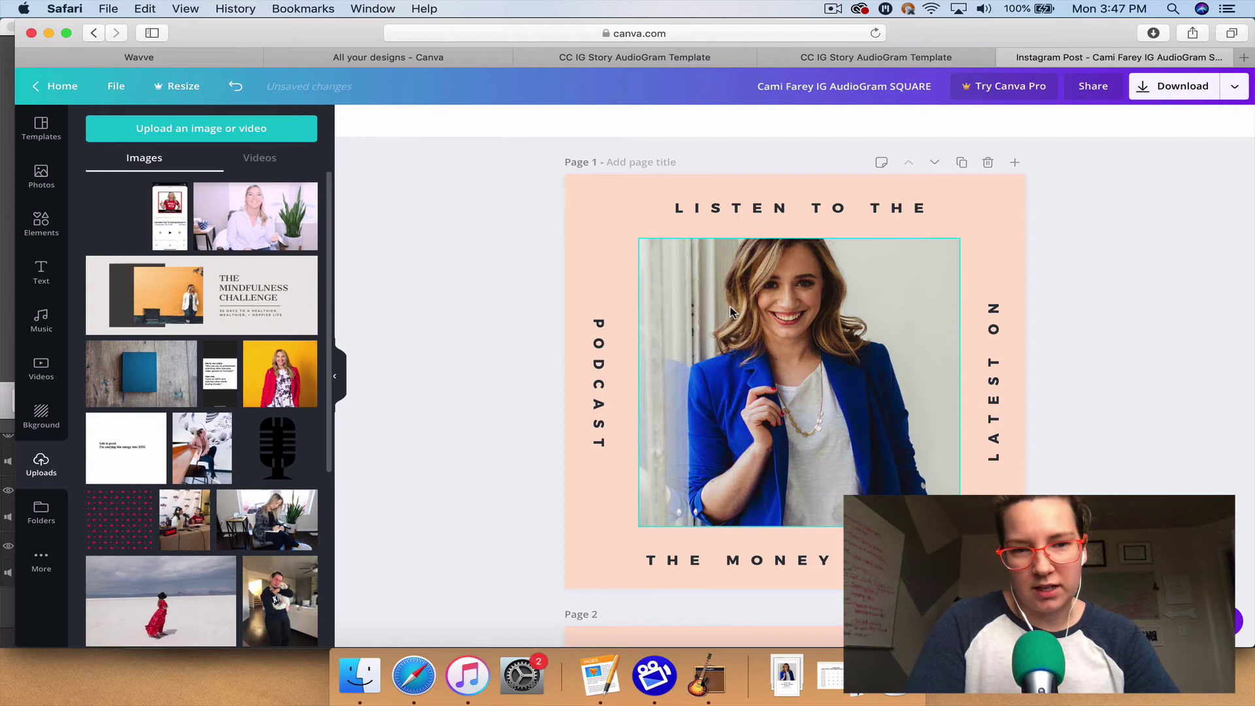
{"action": "double_click", "coordinate": [745, 359]}
{"action": "left_click_drag", "start_coordinate": [761, 371], "coordinate": [761, 377]}
{"action": "left_click", "coordinate": [493, 372]}
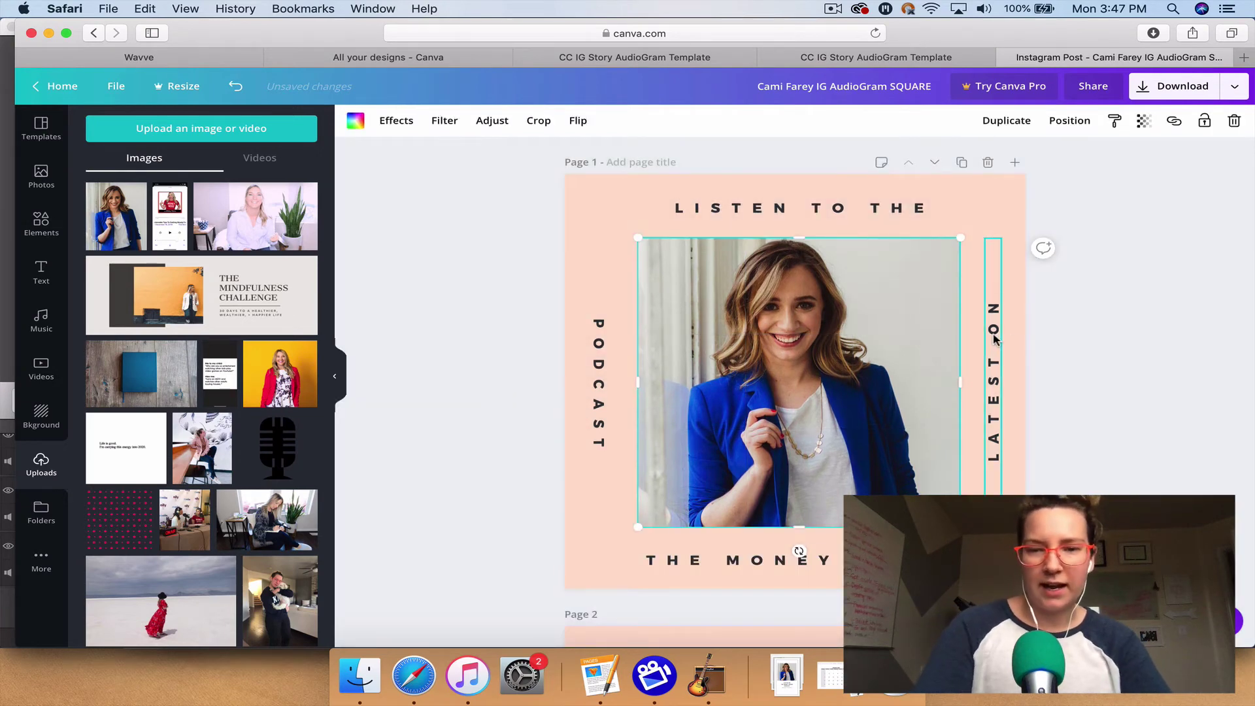
{"action": "left_click", "coordinate": [1147, 378]}
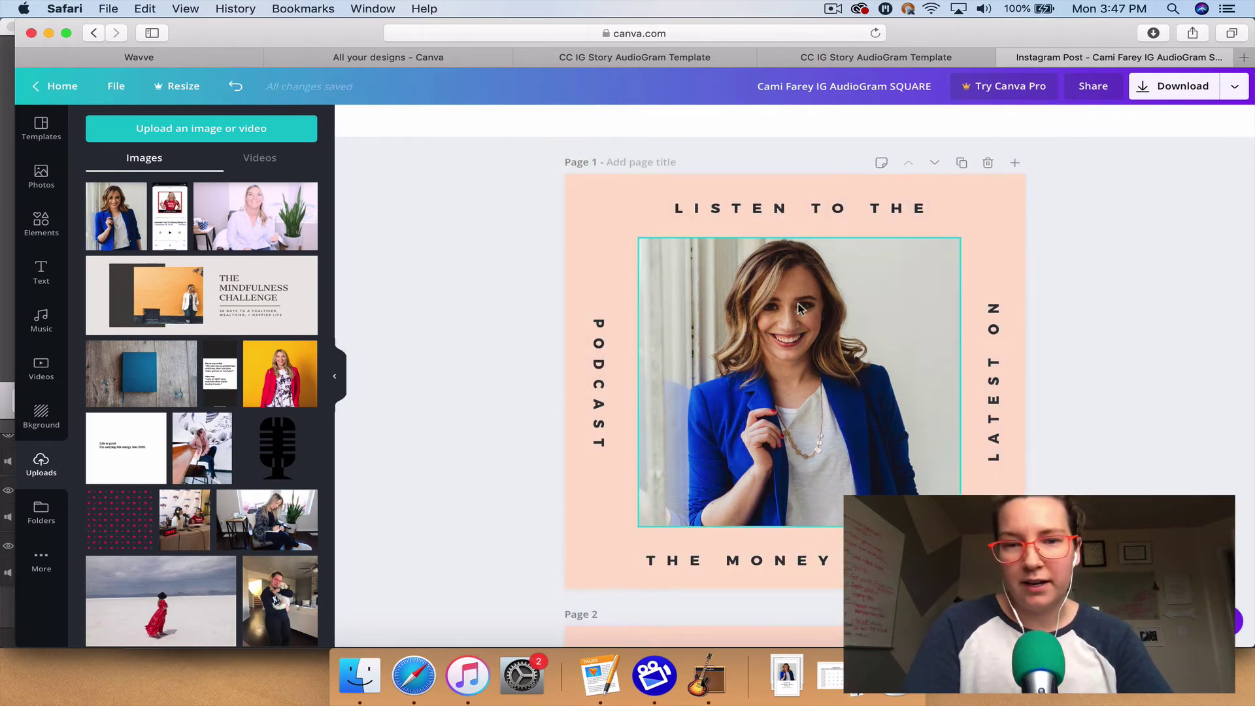
Download only Page 1 of the design as a PNG
{"action": "left_click", "coordinate": [1169, 85]}
{"action": "left_click", "coordinate": [1080, 263]}
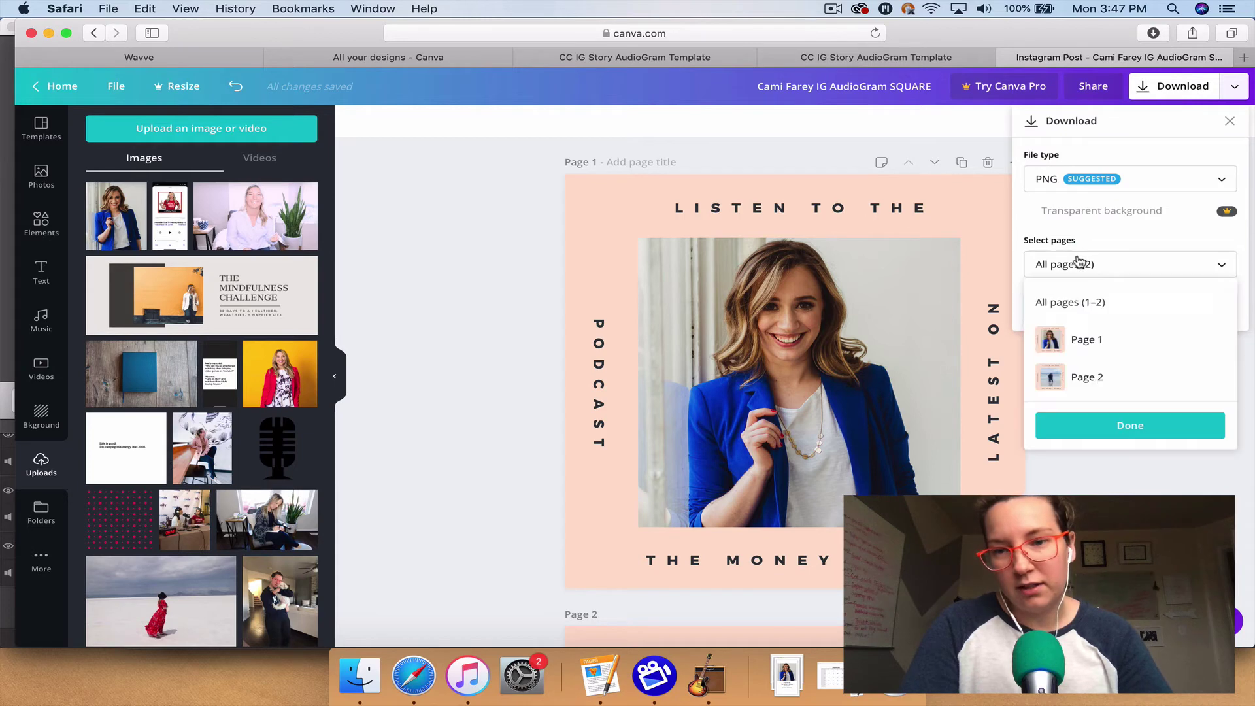
{"action": "left_click", "coordinate": [1220, 341]}
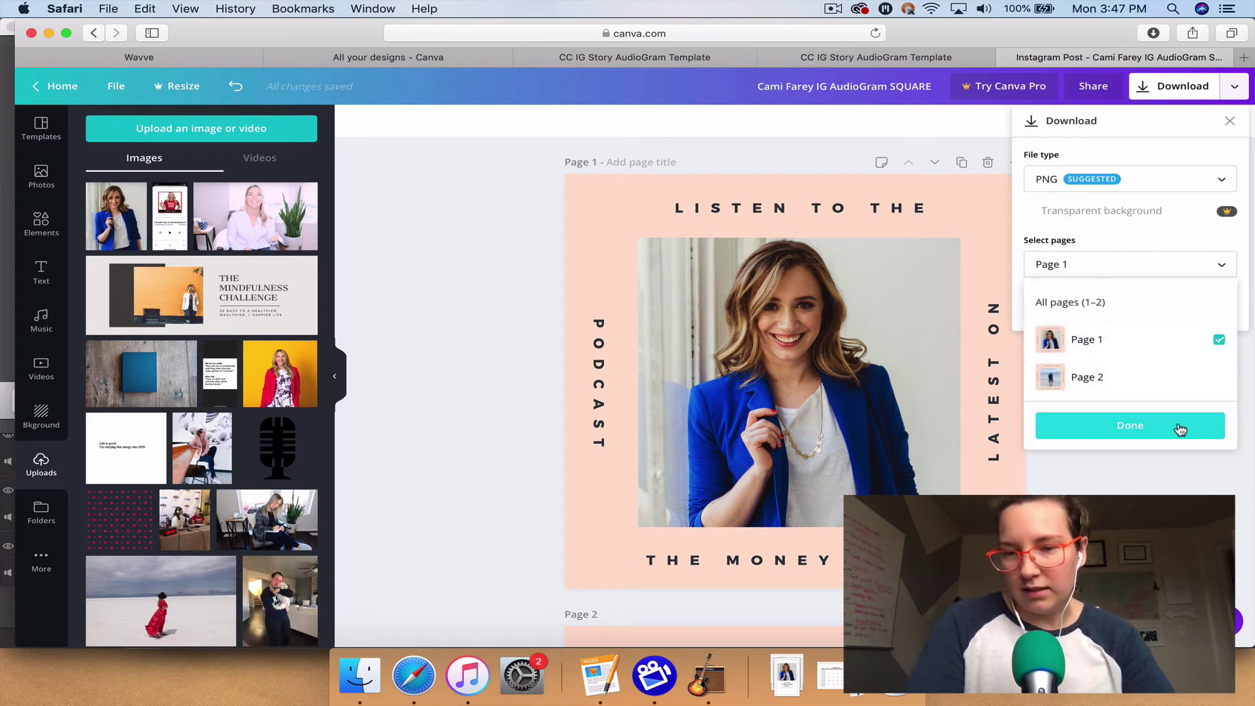
{"action": "left_click", "coordinate": [1180, 430]}
{"action": "left_click", "coordinate": [1094, 314]}
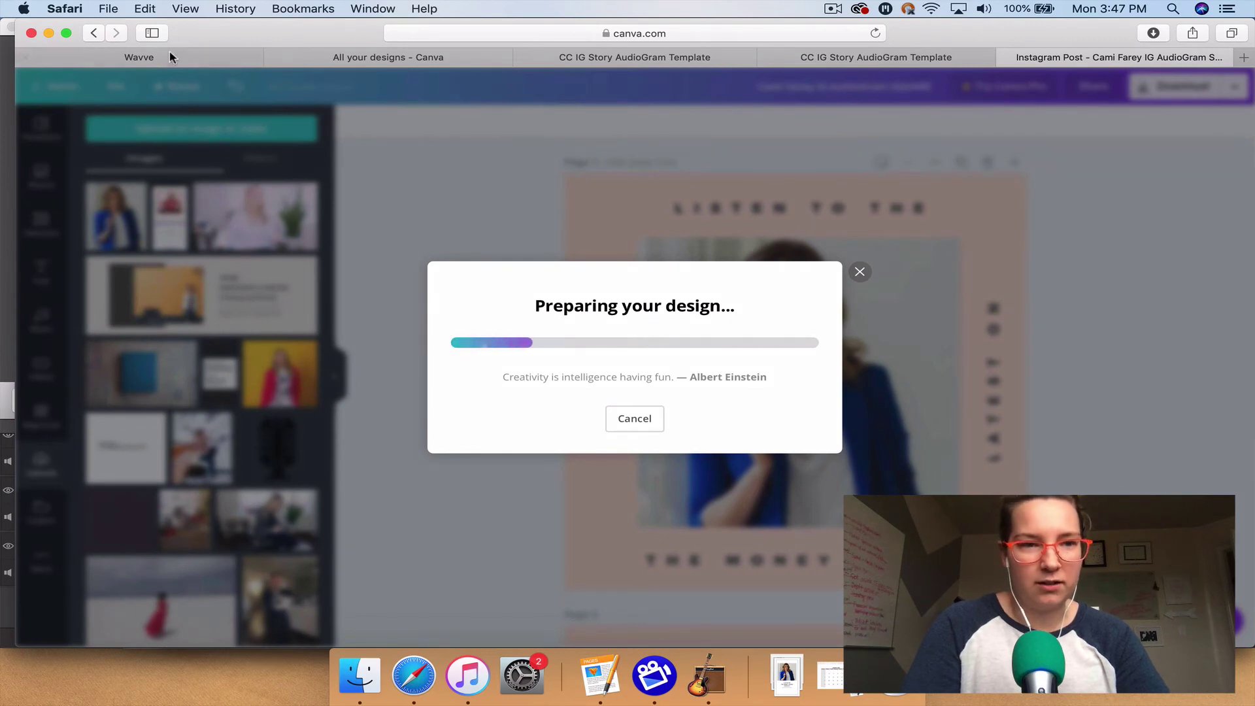
Close the downloaded image preview and check the new 1m 3s video on Wavve's My Videos
{"action": "left_click", "coordinate": [170, 57]}
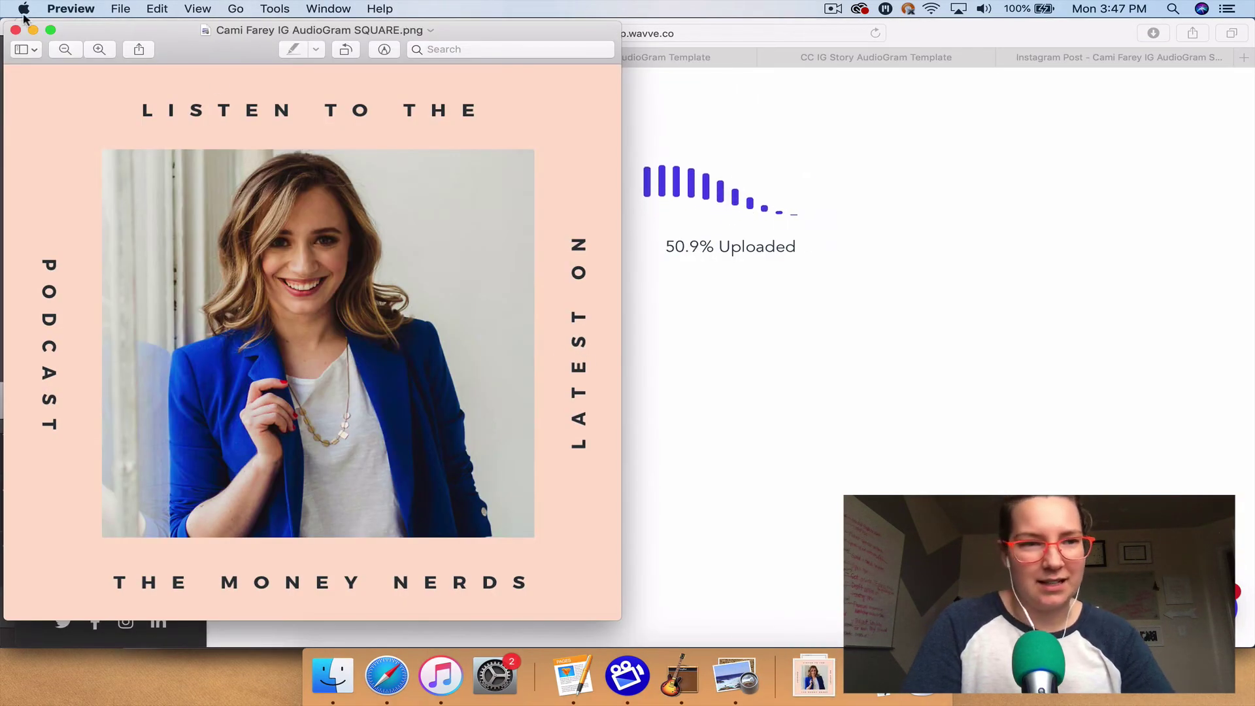
{"action": "left_click", "coordinate": [15, 29]}
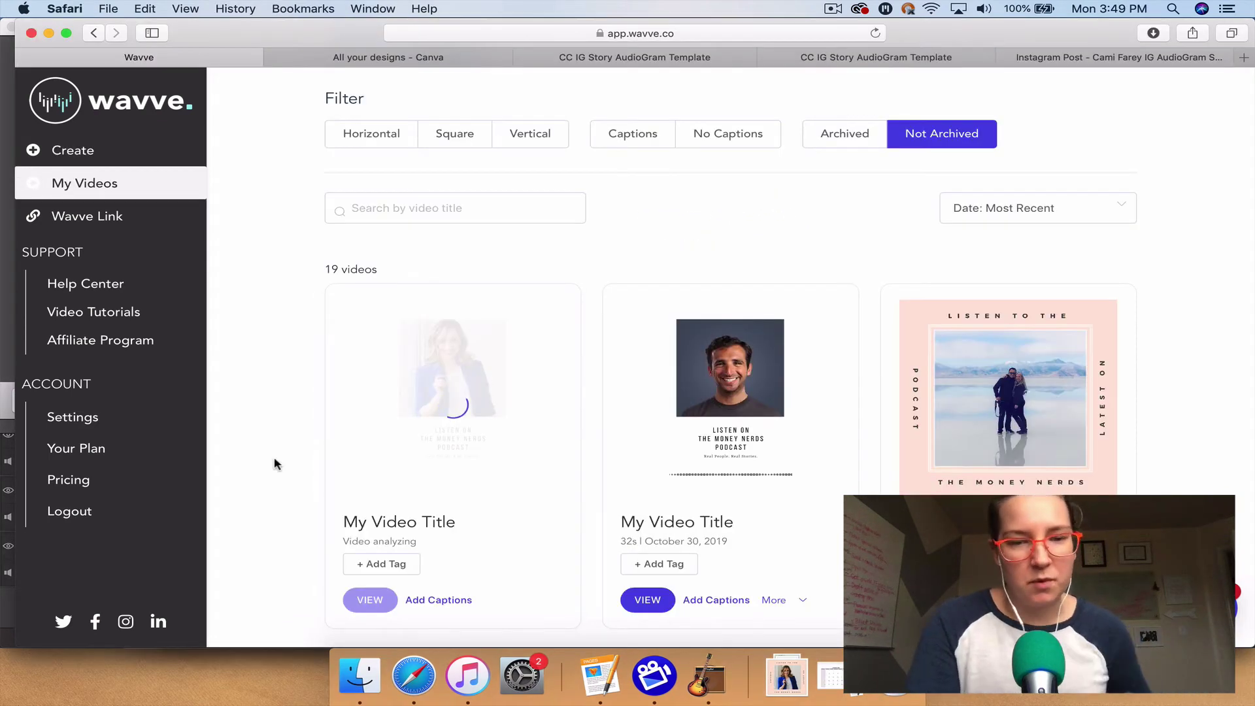
{"action": "scroll", "coordinate": [274, 460], "scroll_direction": "down", "scroll_amount": 2}
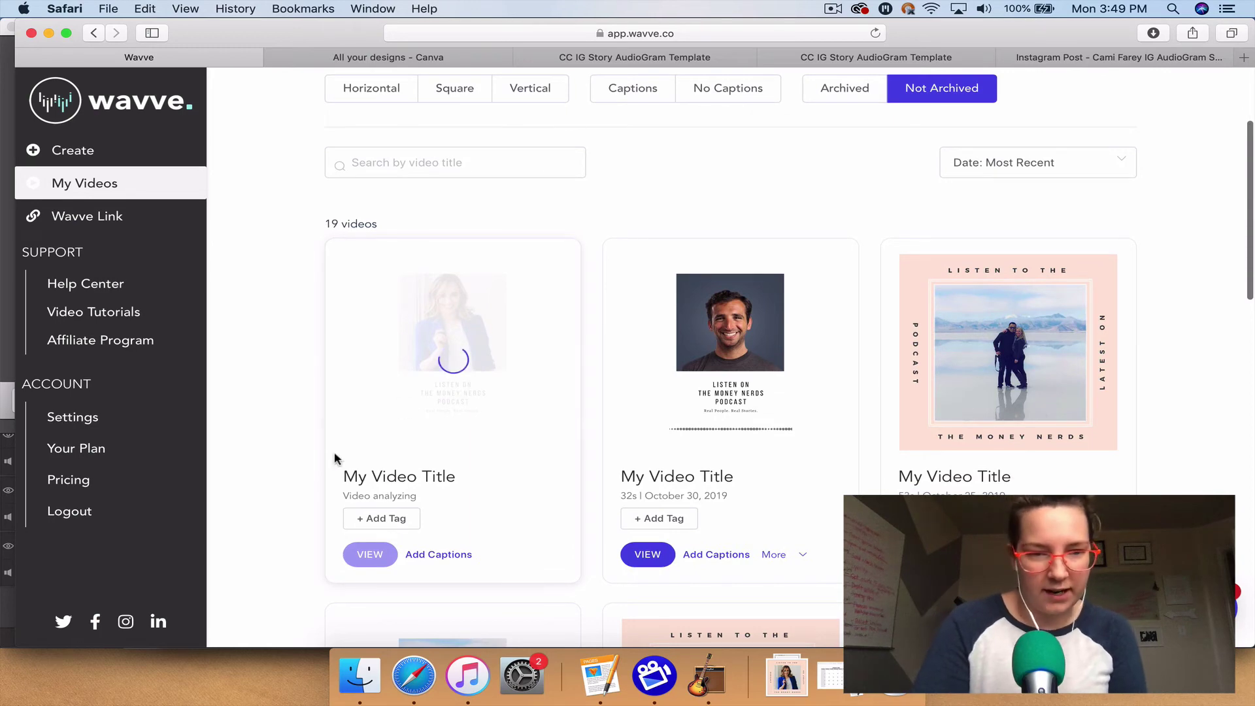
{"action": "scroll", "coordinate": [330, 448], "scroll_direction": "down", "scroll_amount": 3}
{"action": "scroll", "coordinate": [331, 447], "scroll_direction": "up", "scroll_amount": 2}
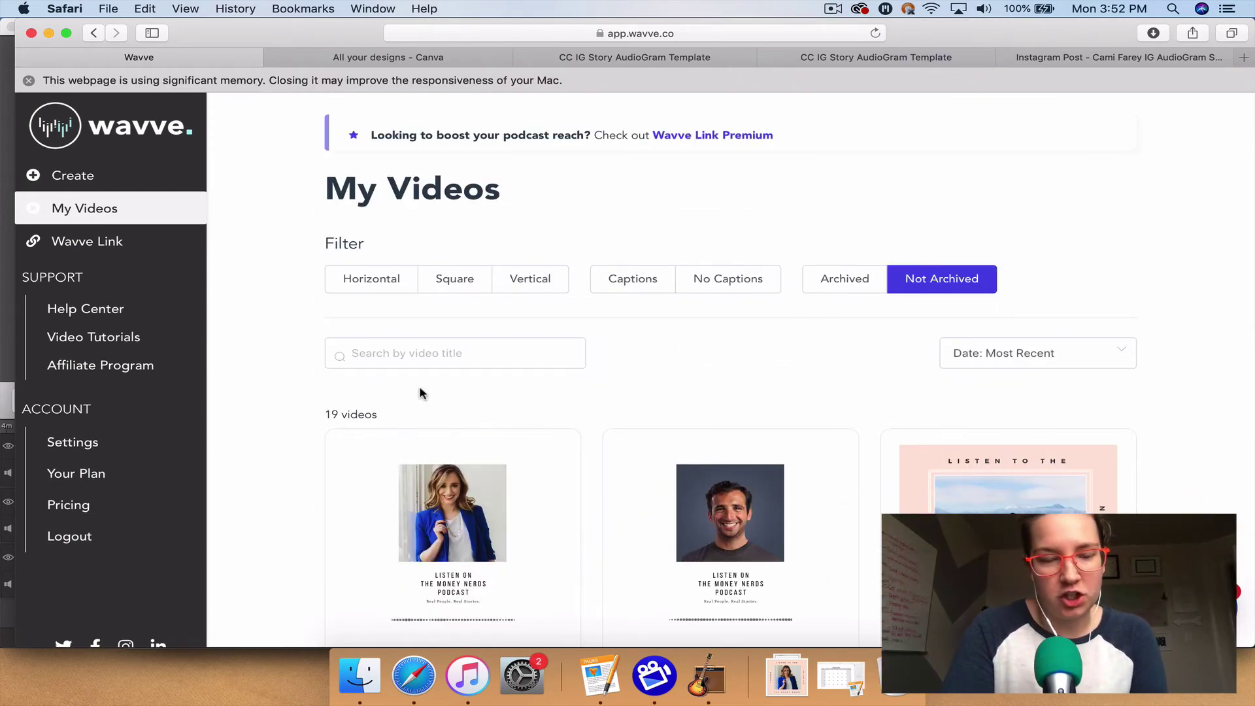
{"action": "scroll", "coordinate": [420, 393], "scroll_direction": "down", "scroll_amount": 5}
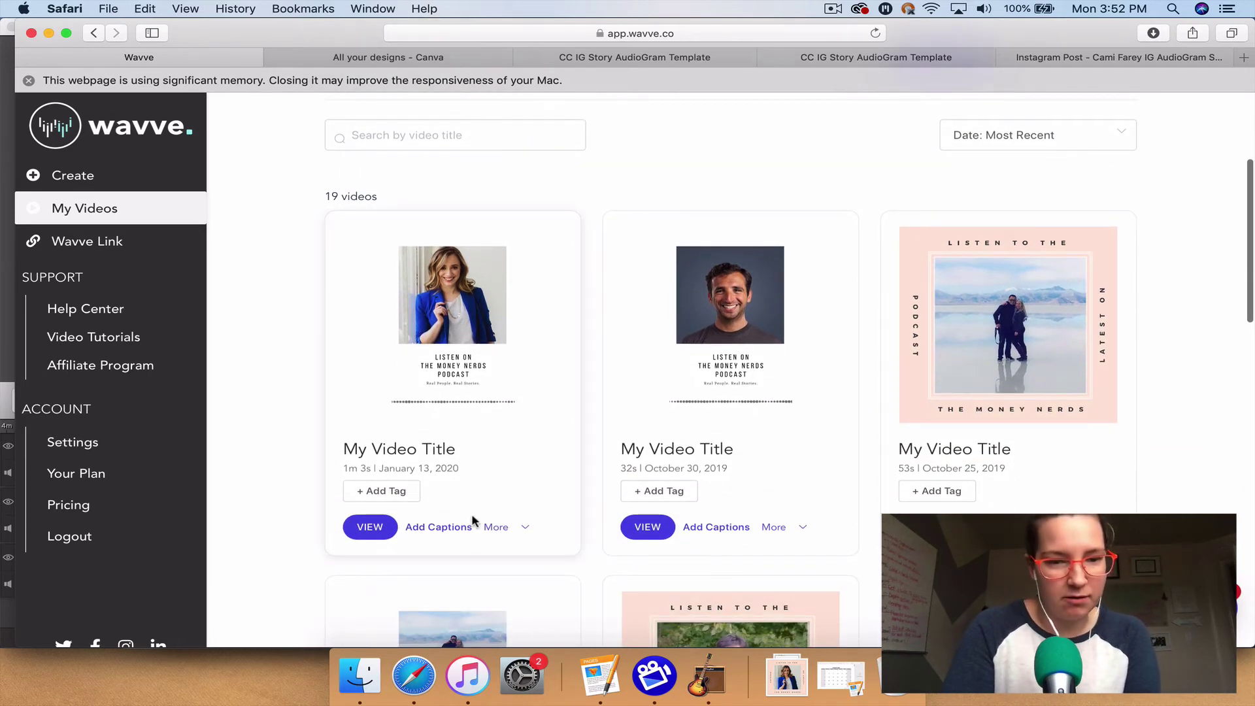
{"action": "scroll", "coordinate": [385, 353], "scroll_direction": "up", "scroll_amount": 4}
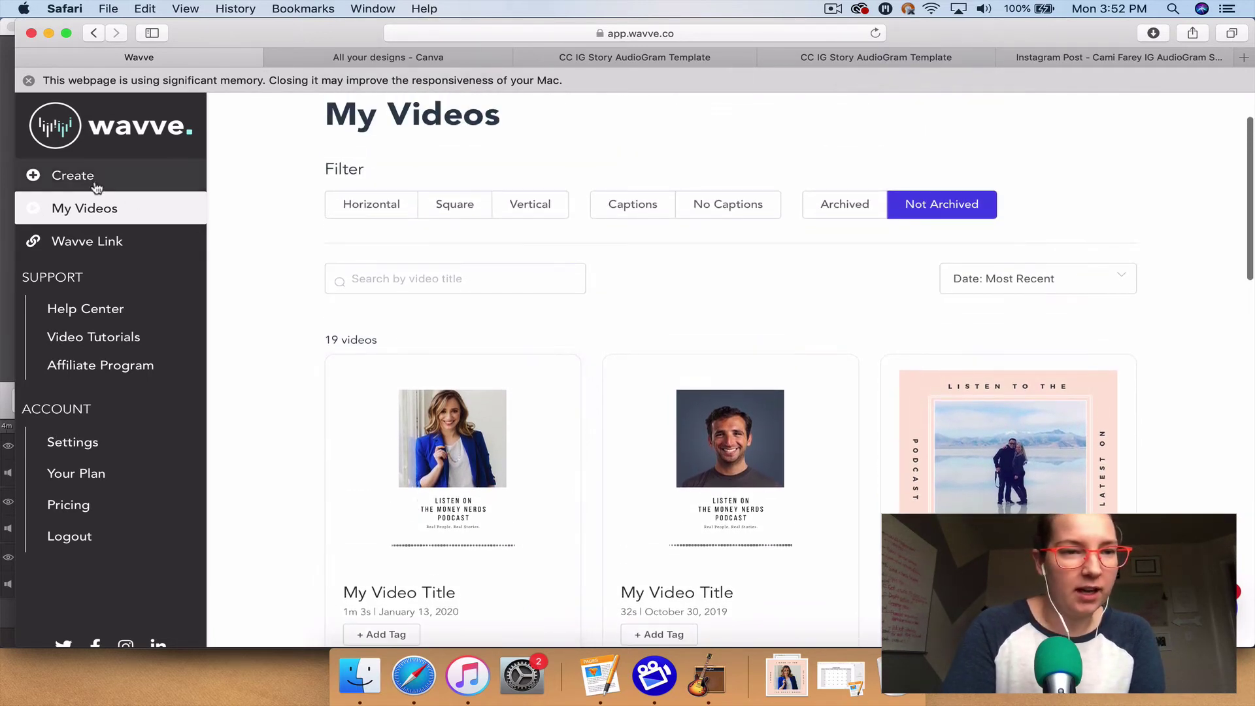
Start a new Wavve video with the pink Money Nerds square design in the editor
{"action": "left_click", "coordinate": [96, 187]}
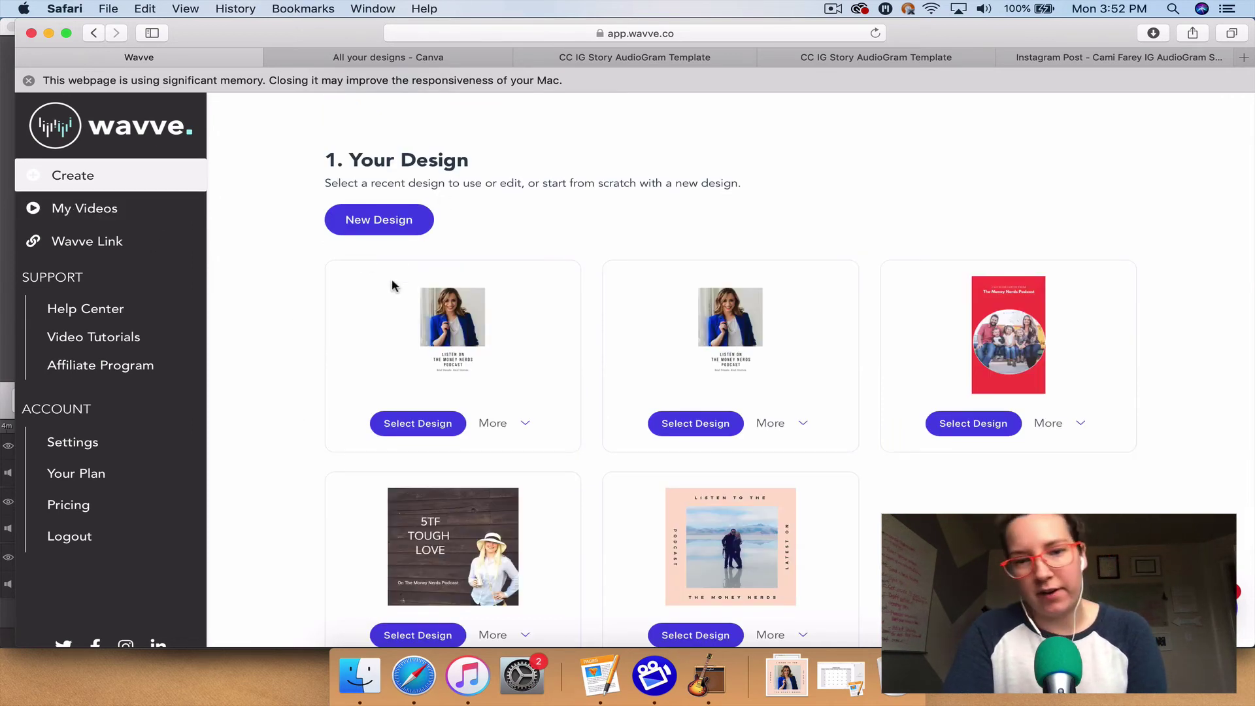
{"action": "scroll", "coordinate": [614, 407], "scroll_direction": "down", "scroll_amount": 2}
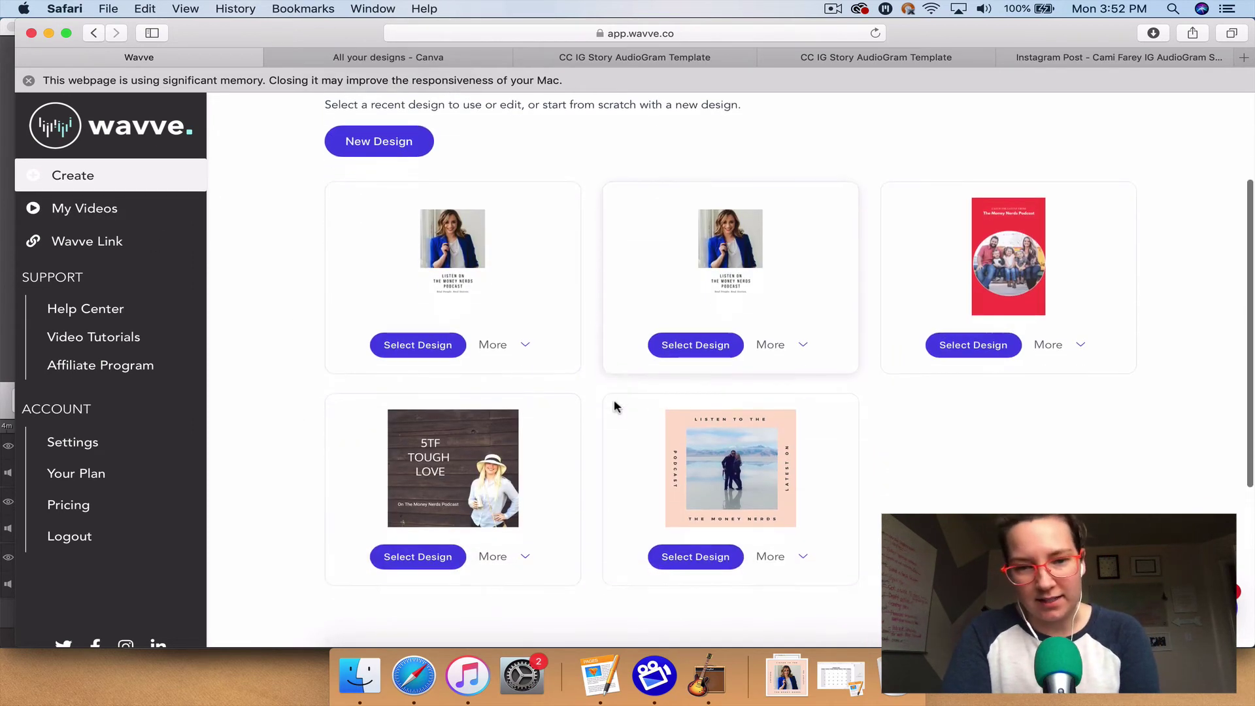
{"action": "left_click", "coordinate": [746, 447]}
{"action": "left_click", "coordinate": [421, 145]}
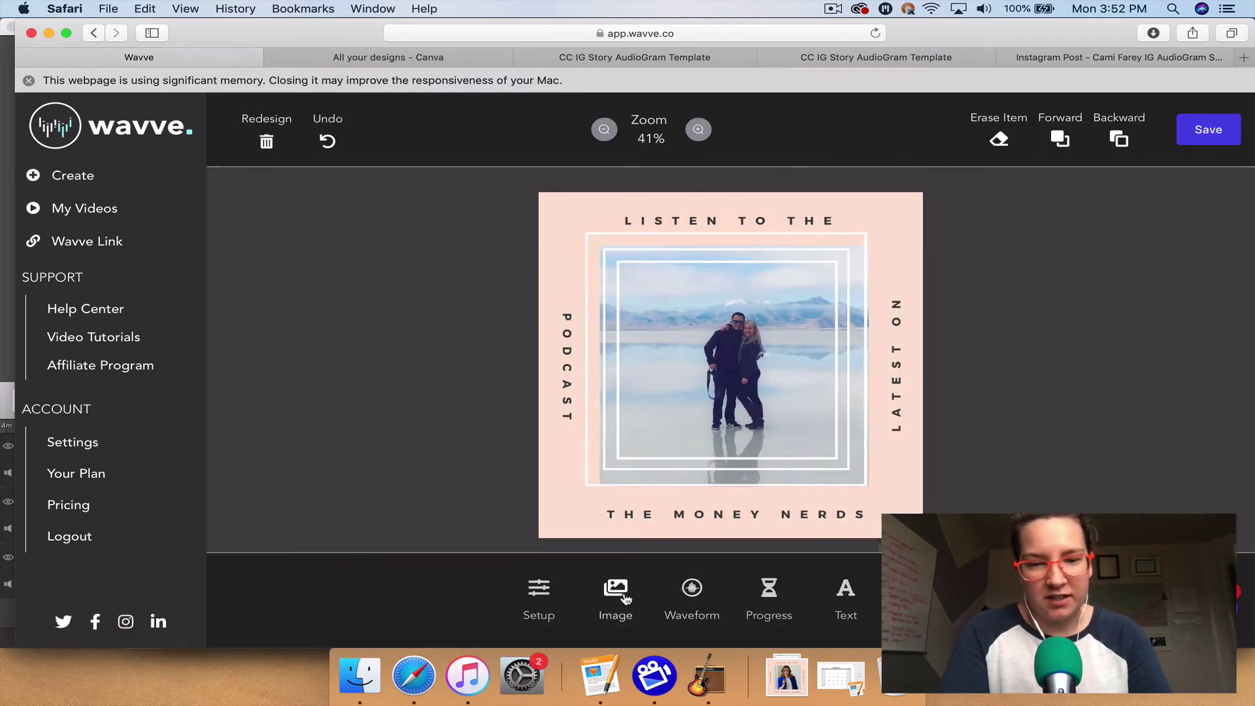
Replace the design's image with the downloaded square headshot PNG and save the design
{"action": "left_click", "coordinate": [615, 595]}
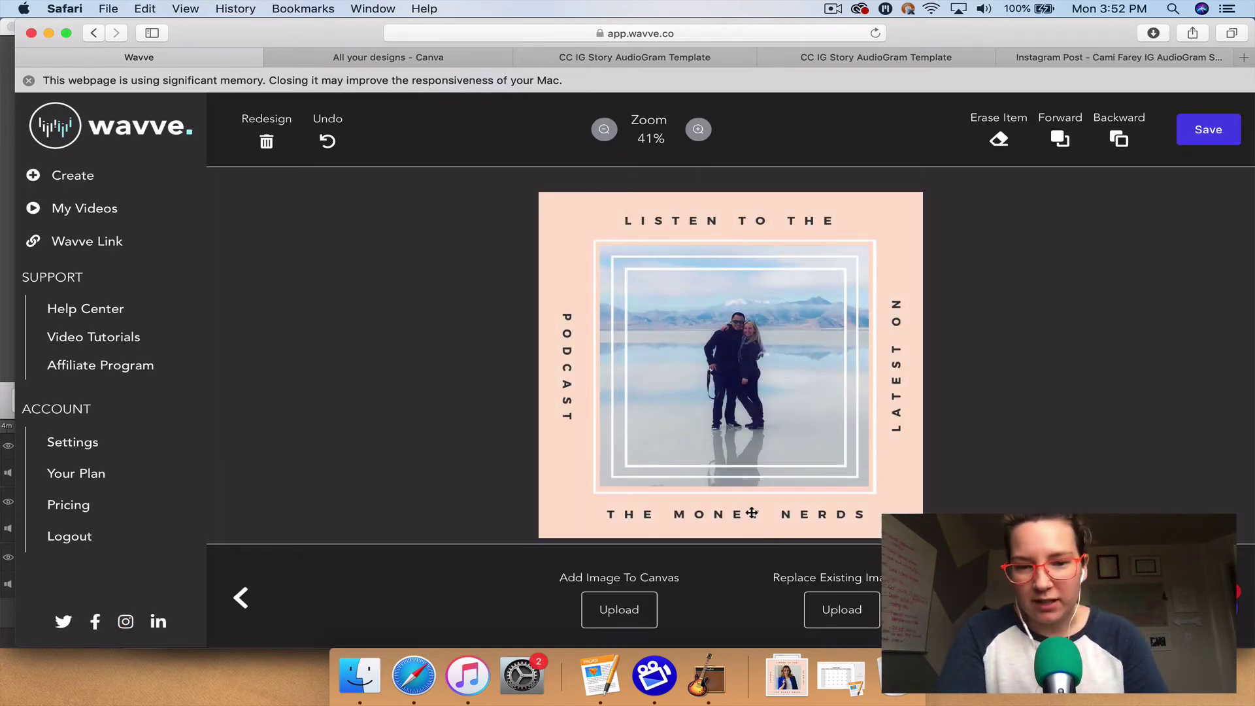
{"action": "left_click", "coordinate": [842, 610]}
{"action": "left_click", "coordinate": [487, 162]}
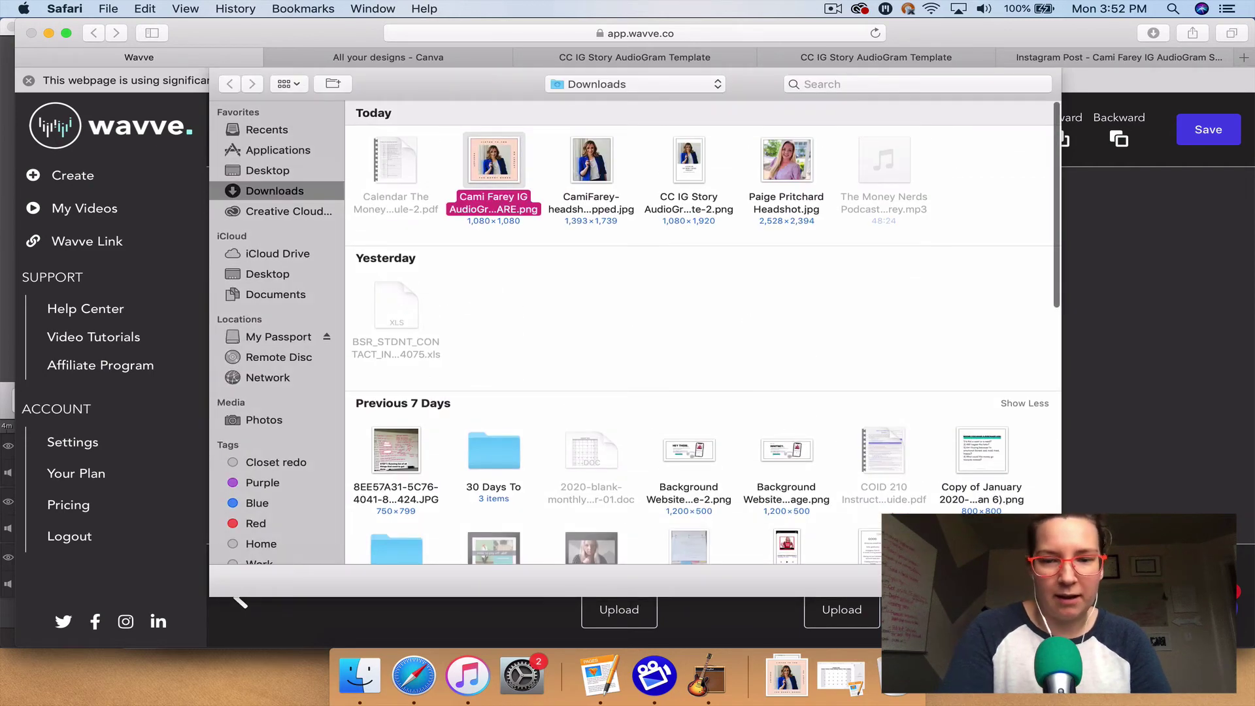
{"action": "key", "text": "Return"}
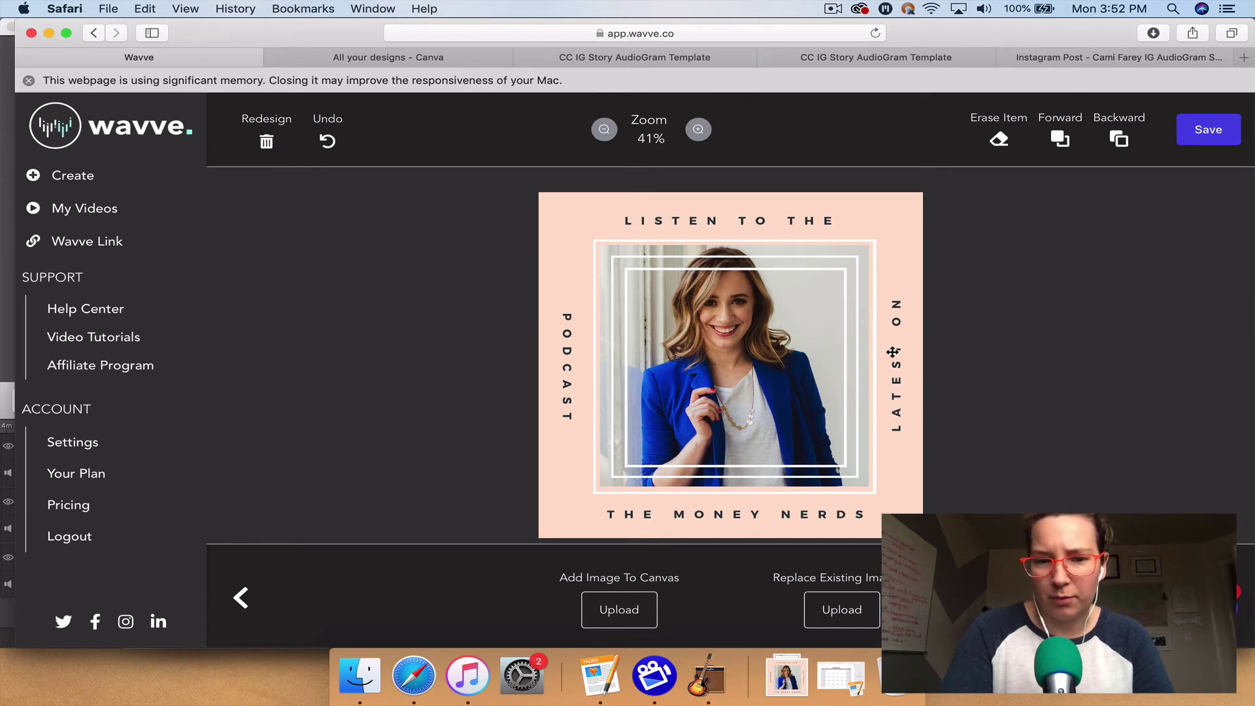
{"action": "left_click", "coordinate": [1210, 131]}
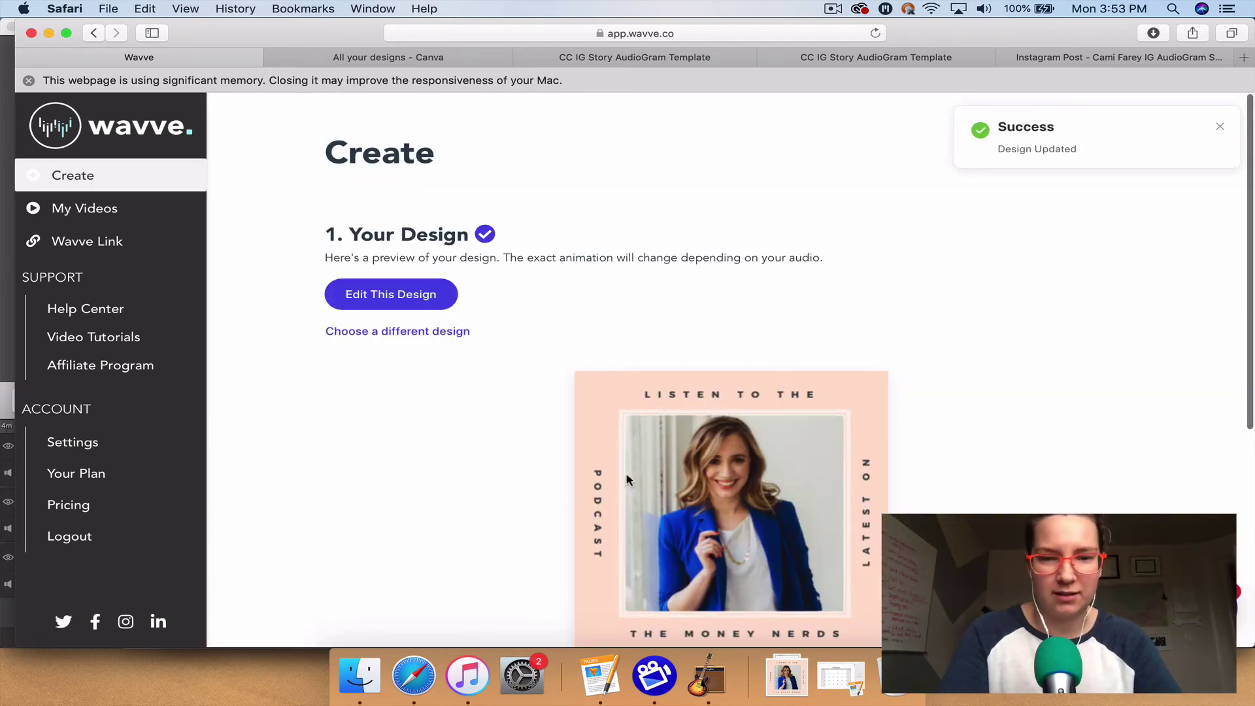
Upload Cami soundbites.mp3 from the iCloud Documents folder as the video's audio
{"action": "scroll", "coordinate": [520, 503], "scroll_direction": "down", "scroll_amount": 2}
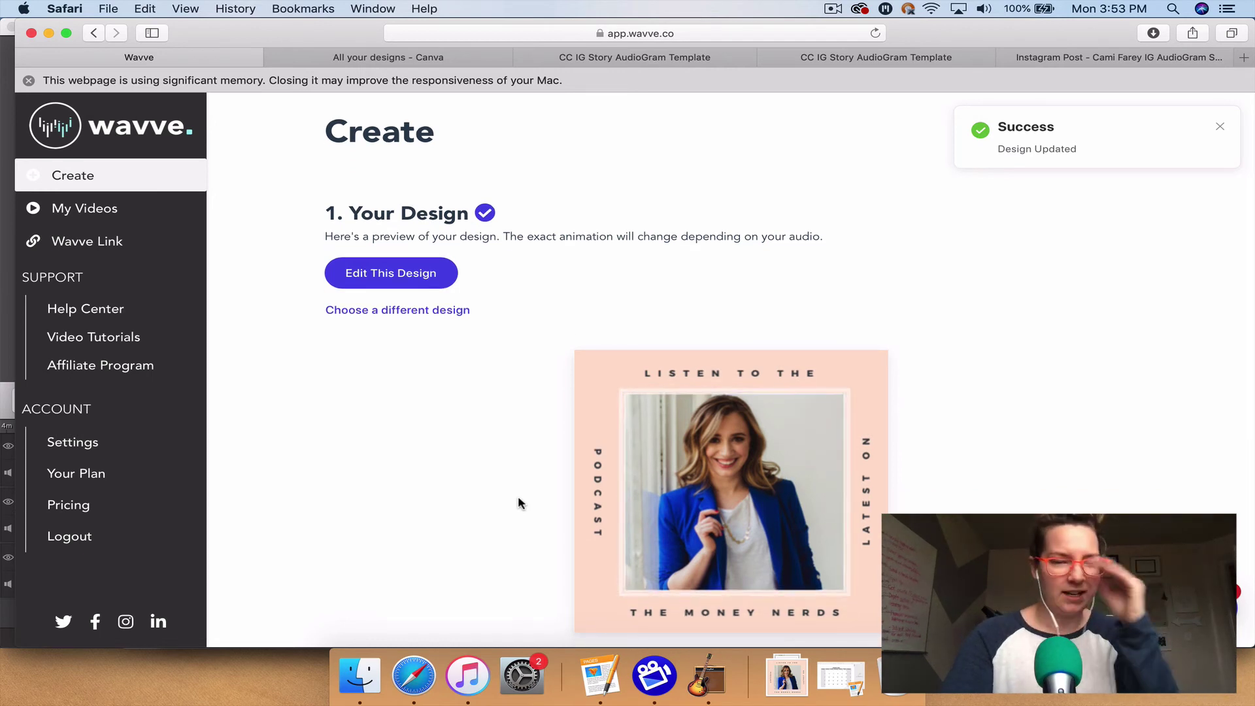
{"action": "scroll", "coordinate": [520, 504], "scroll_direction": "down", "scroll_amount": 10}
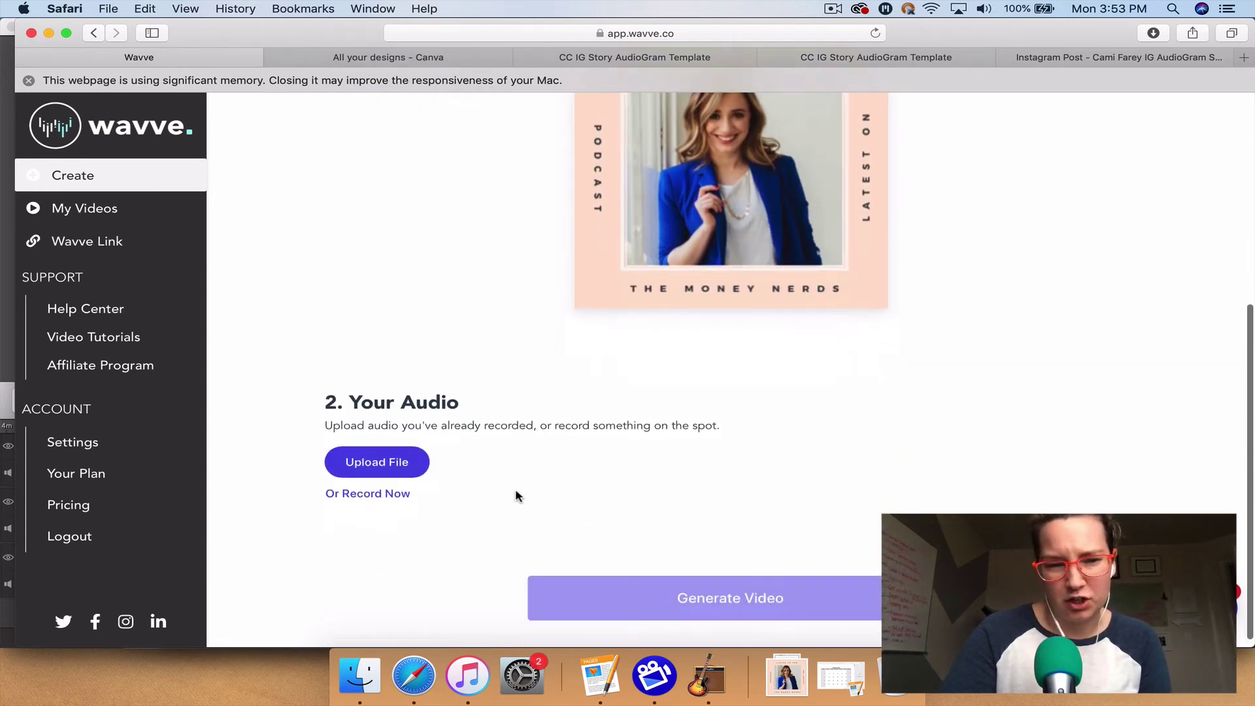
{"action": "left_click", "coordinate": [402, 453]}
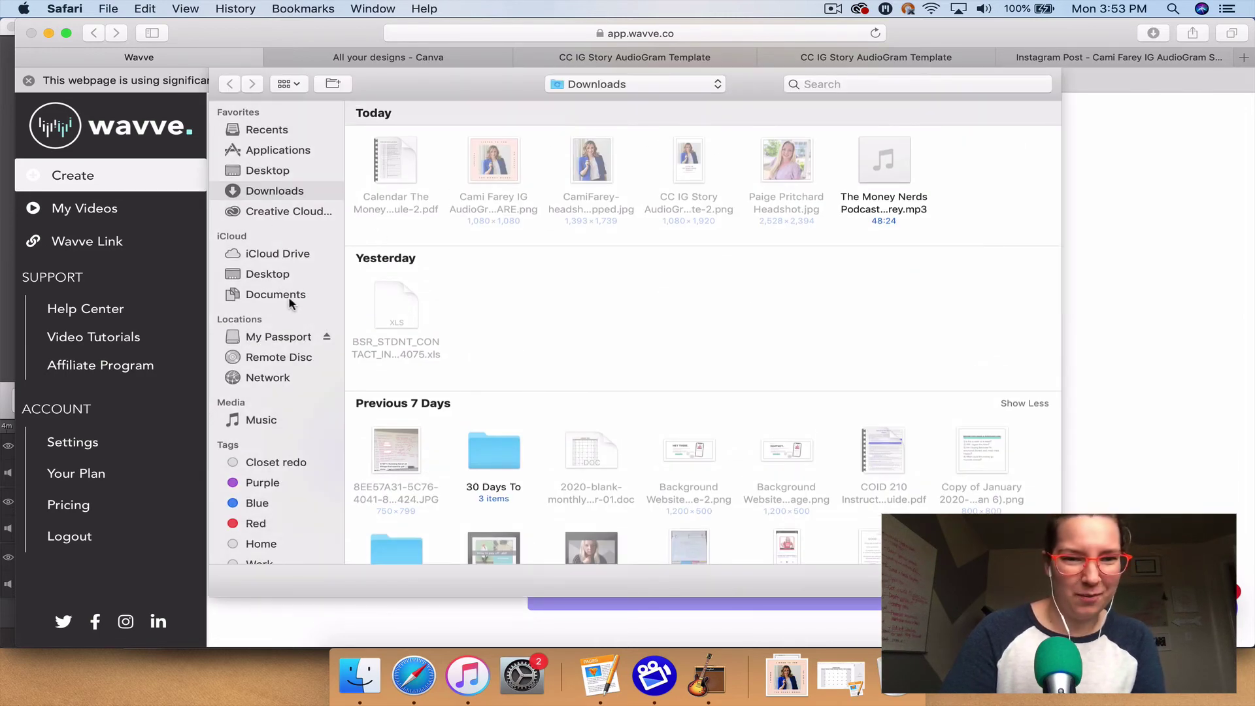
{"action": "left_click", "coordinate": [275, 295]}
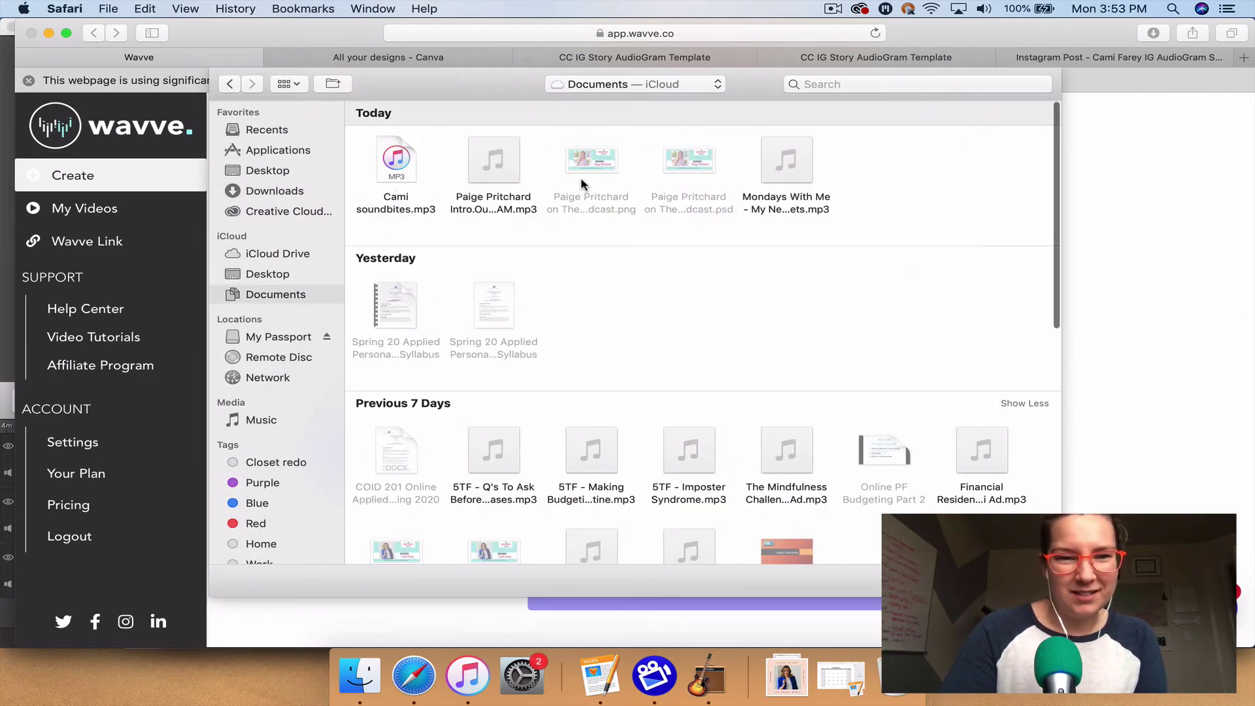
{"action": "left_click", "coordinate": [413, 178]}
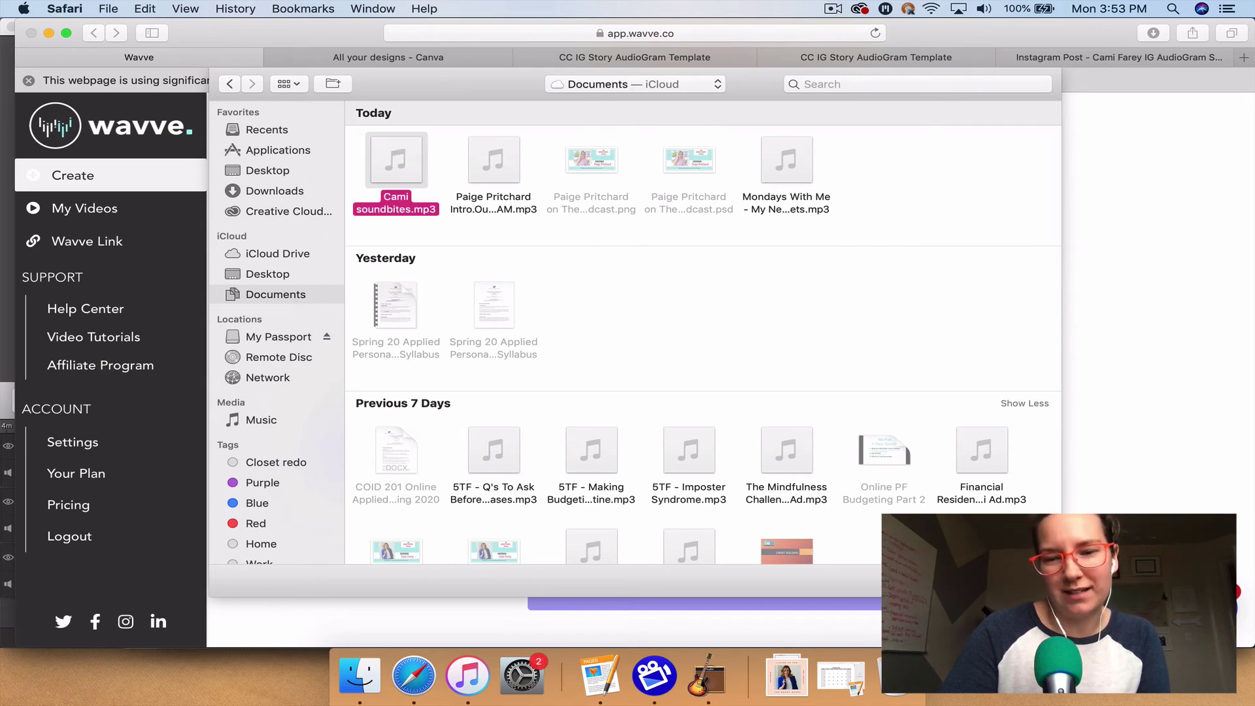
{"action": "key", "text": "Return"}
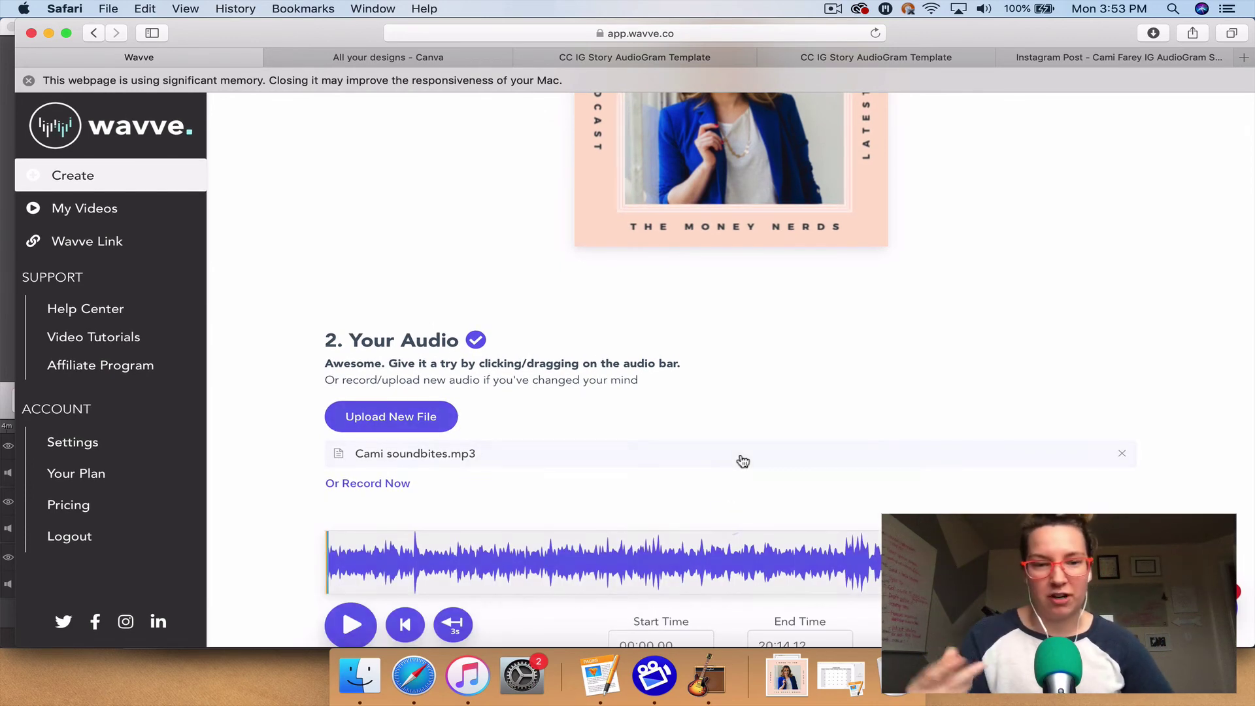
Trim the audio to start at 14:06.00 and end at 15:09.00
{"action": "scroll", "coordinate": [807, 499], "scroll_direction": "down", "scroll_amount": 3}
{"action": "left_click", "coordinate": [645, 463]}
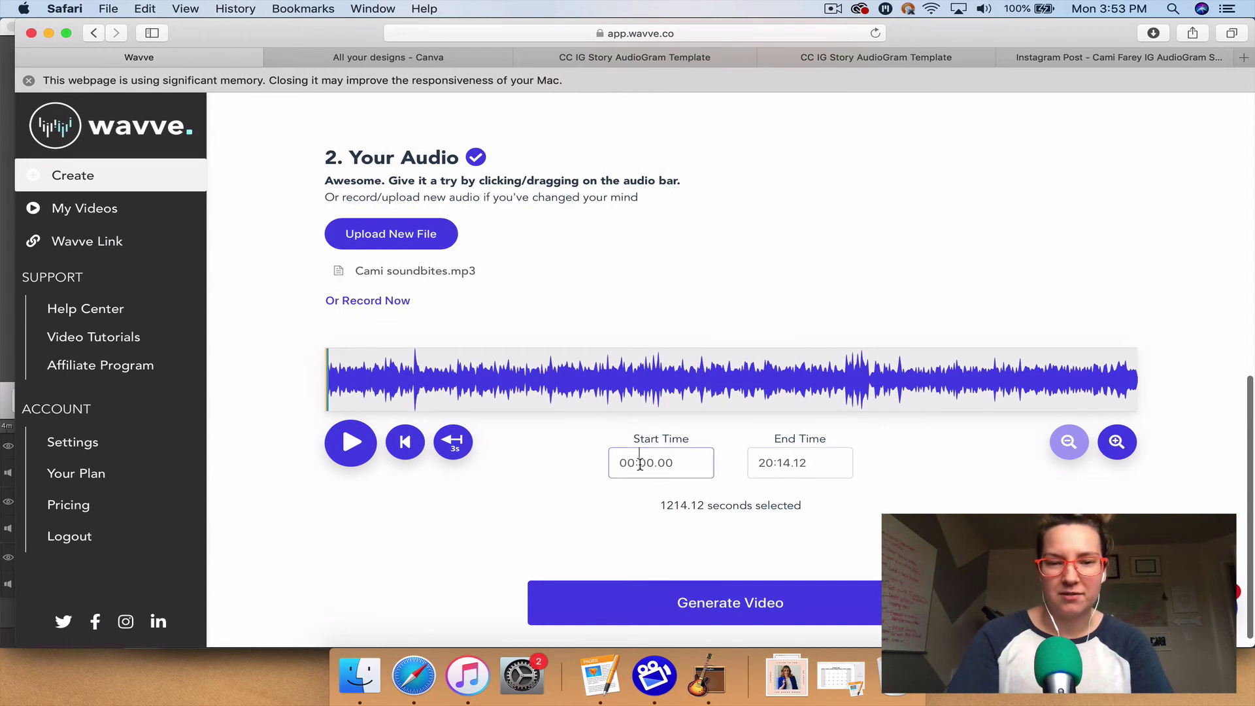
{"action": "key", "text": "BackSpace"}
{"action": "key", "text": "BackSpace"}
{"action": "type", "text": "14"}
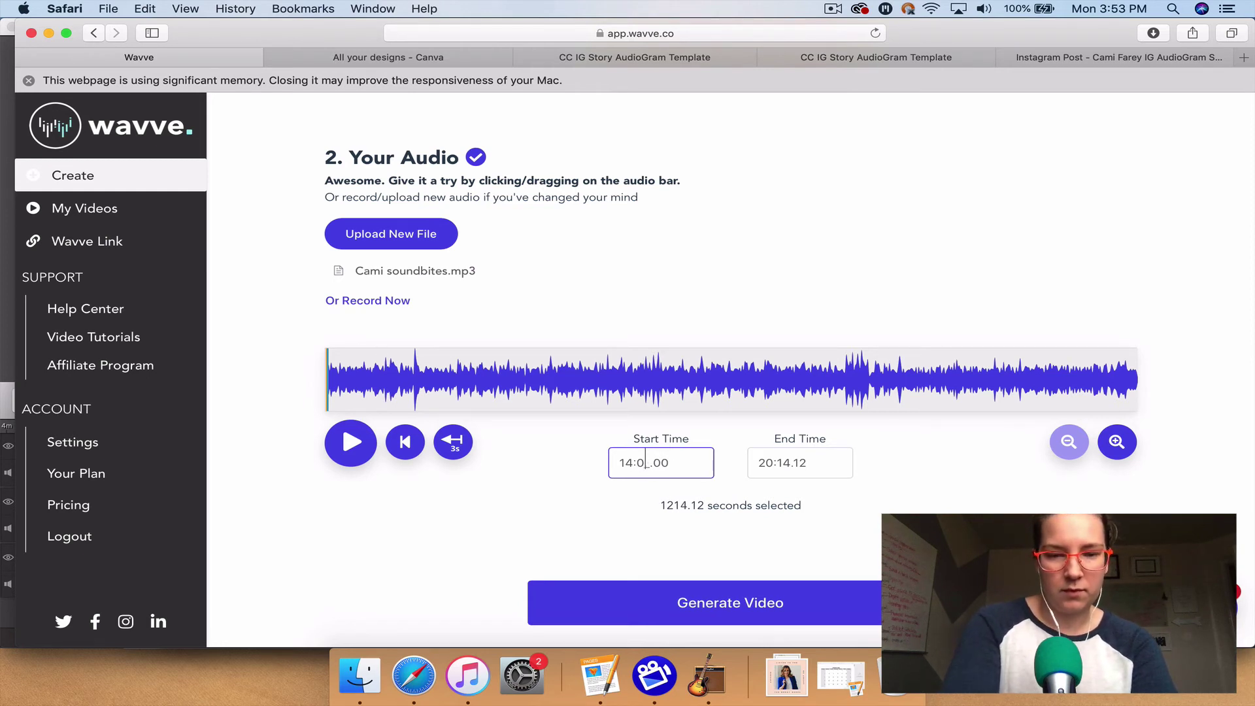
{"action": "key", "text": "BackSpace"}
{"action": "type", "text": "6"}
{"action": "left_click", "coordinate": [762, 463]}
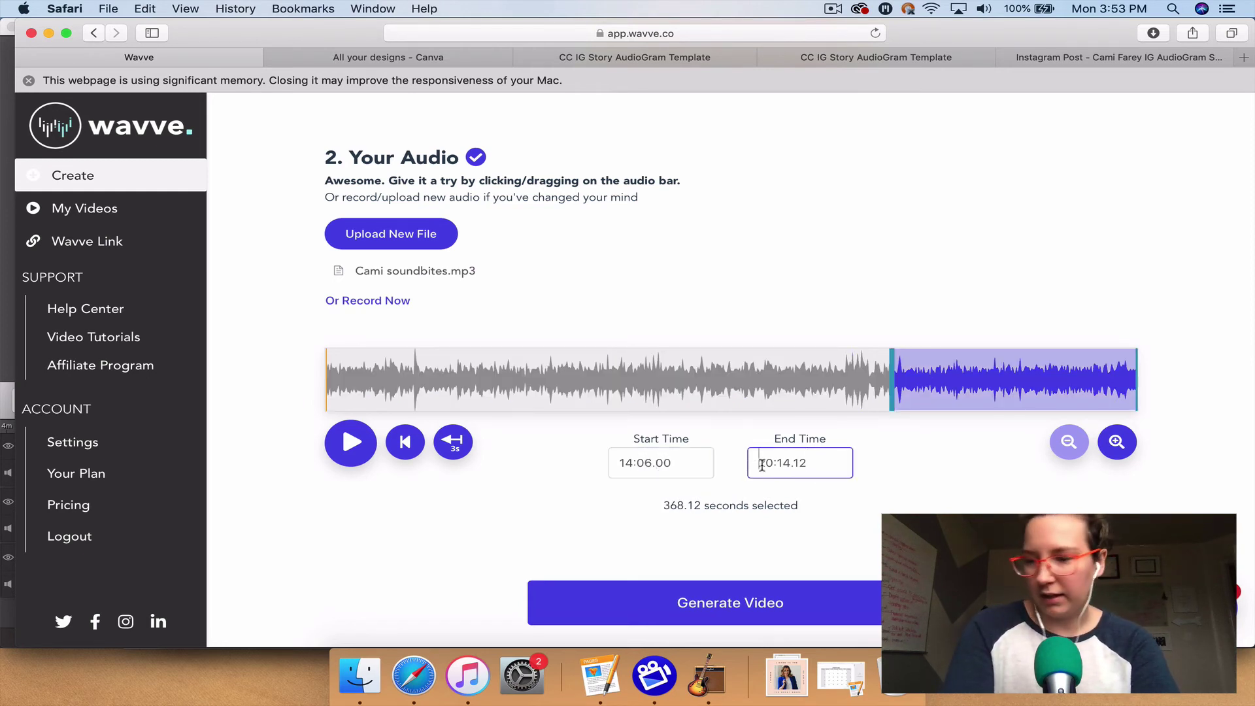
{"action": "key", "text": "BackSpace"}
{"action": "key", "text": "BackSpace"}
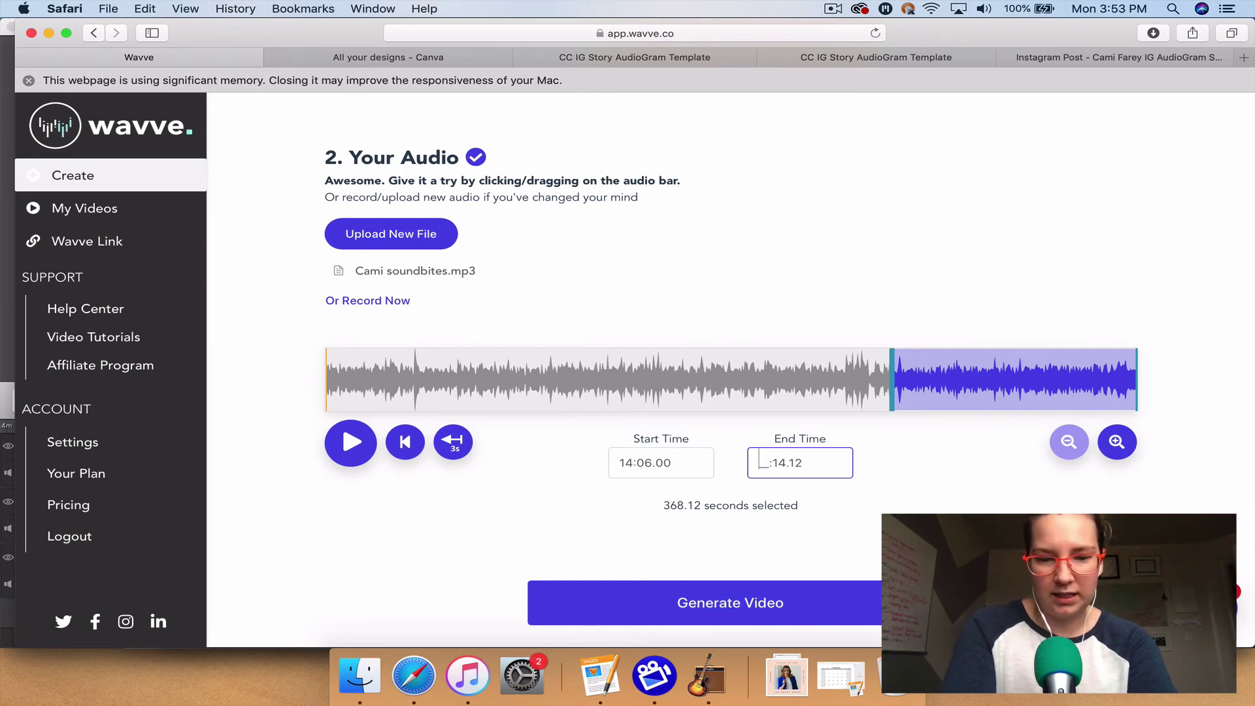
{"action": "type", "text": "15"}
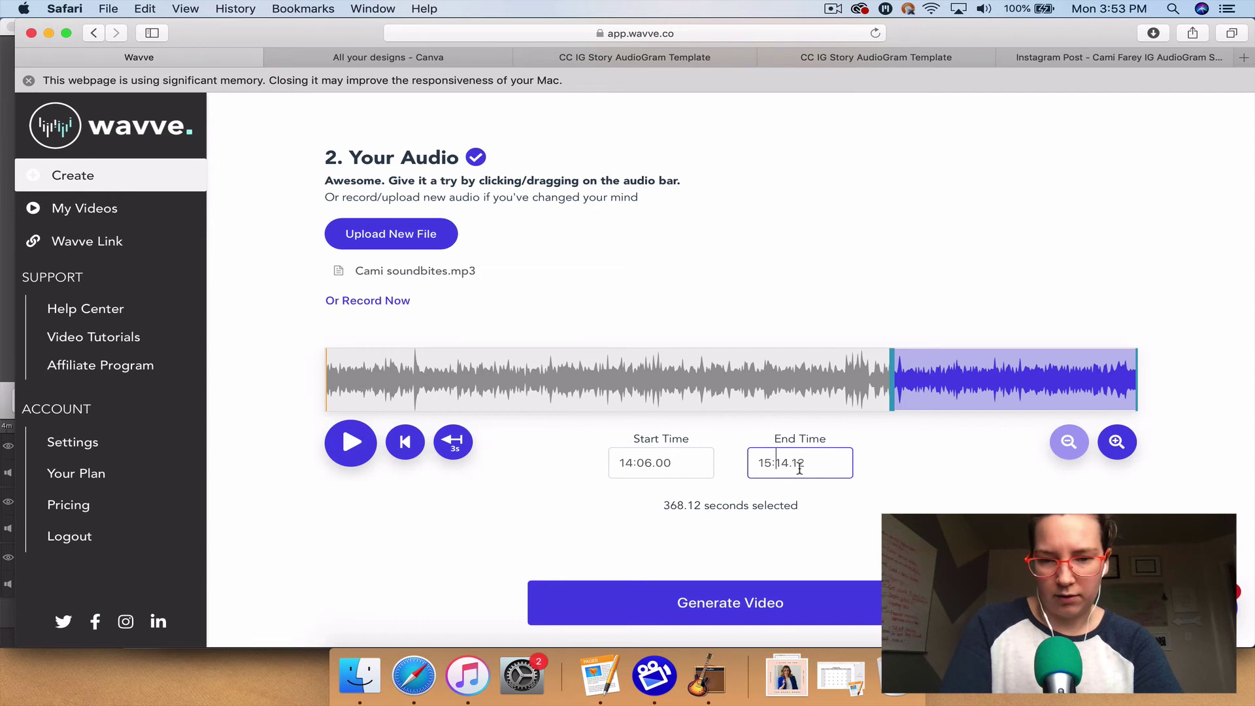
{"action": "key", "text": "BackSpace"}
{"action": "key", "text": "BackSpace"}
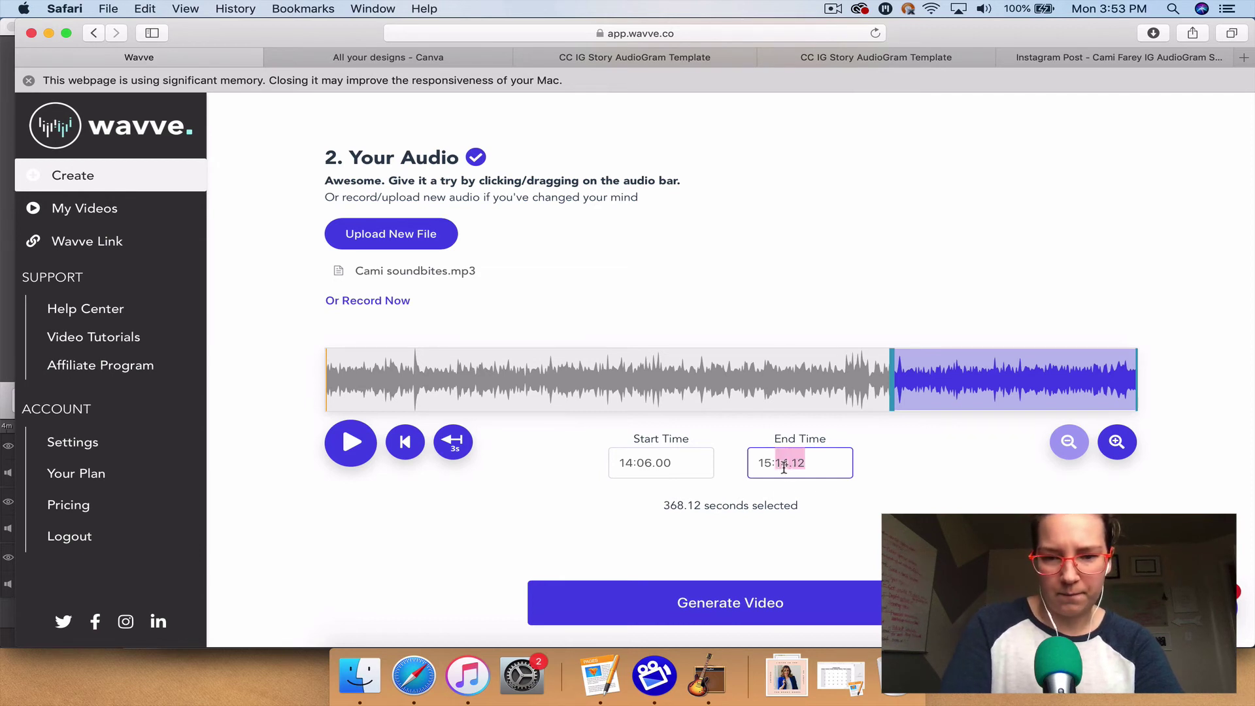
{"action": "type", "text": "09.00"}
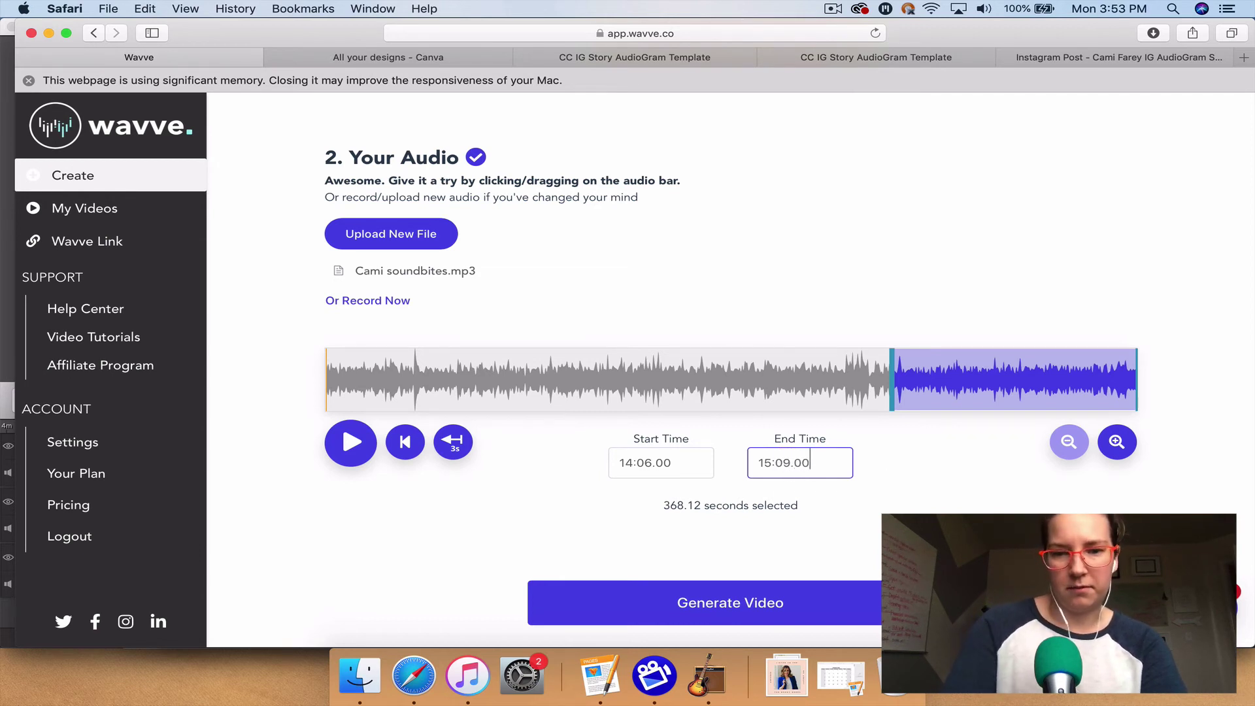
{"action": "key", "text": "Return"}
Generate the video from the 63-second trimmed clip
{"action": "scroll", "coordinate": [677, 508], "scroll_direction": "up", "scroll_amount": 1}
{"action": "scroll", "coordinate": [676, 508], "scroll_direction": "down", "scroll_amount": 2}
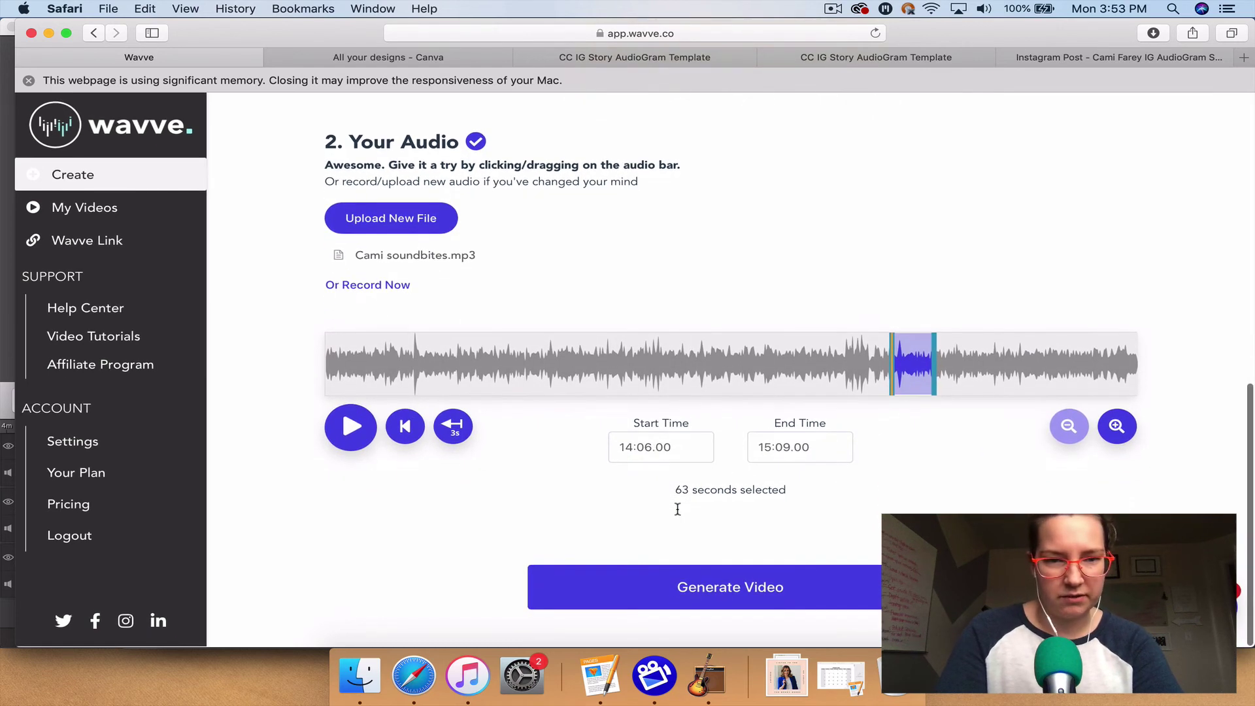
{"action": "left_click", "coordinate": [728, 586]}
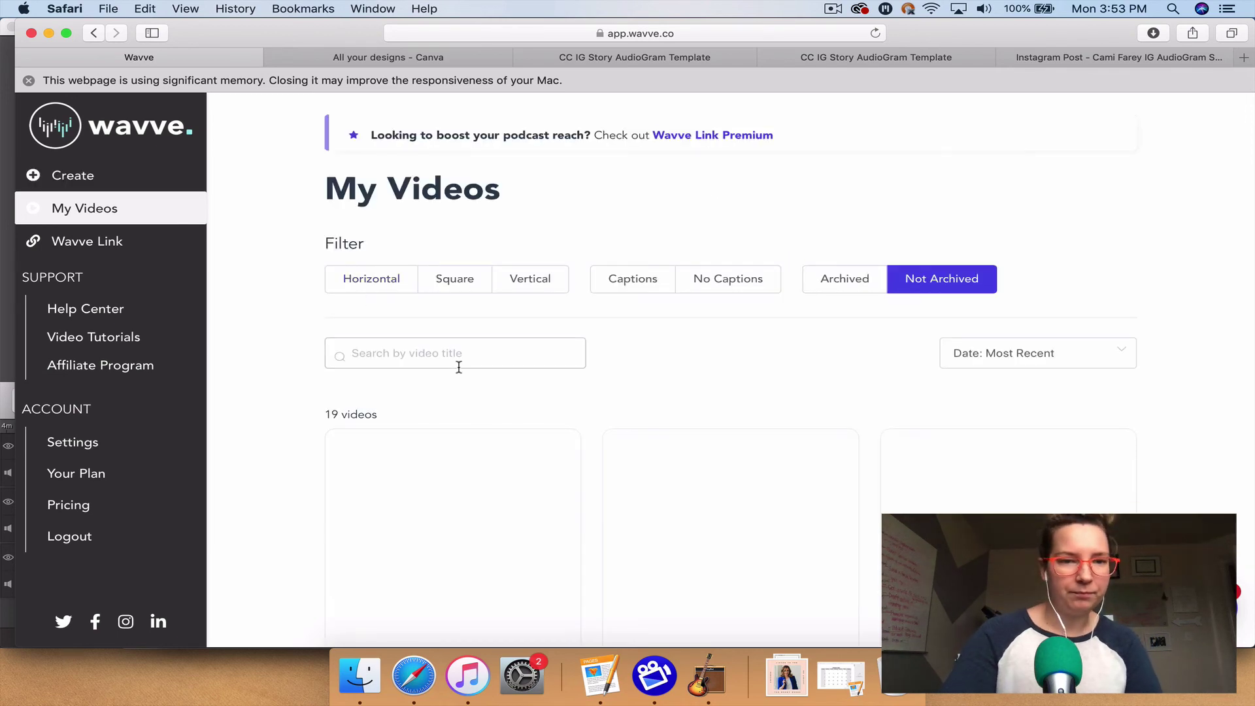
Dismiss the memory banner and download the newest 1m 3s video, allowing the download
{"action": "left_click", "coordinate": [28, 80]}
{"action": "scroll", "coordinate": [246, 351], "scroll_direction": "down", "scroll_amount": 3}
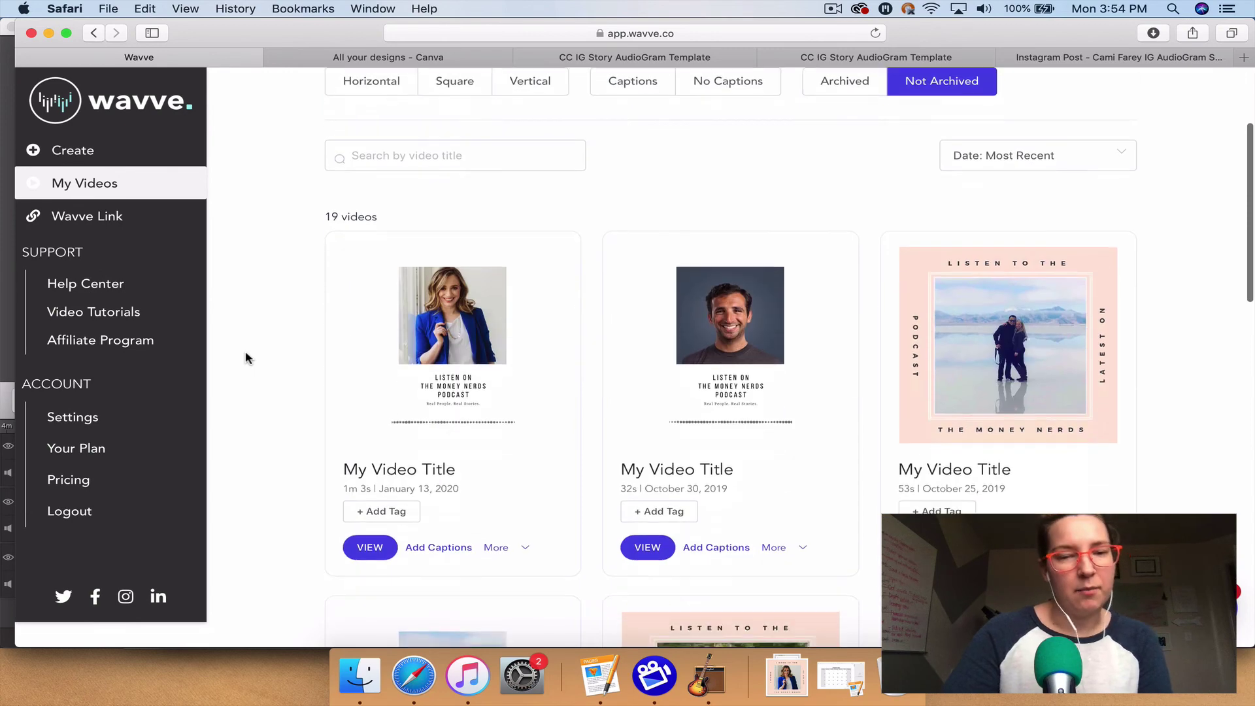
{"action": "left_click", "coordinate": [509, 550]}
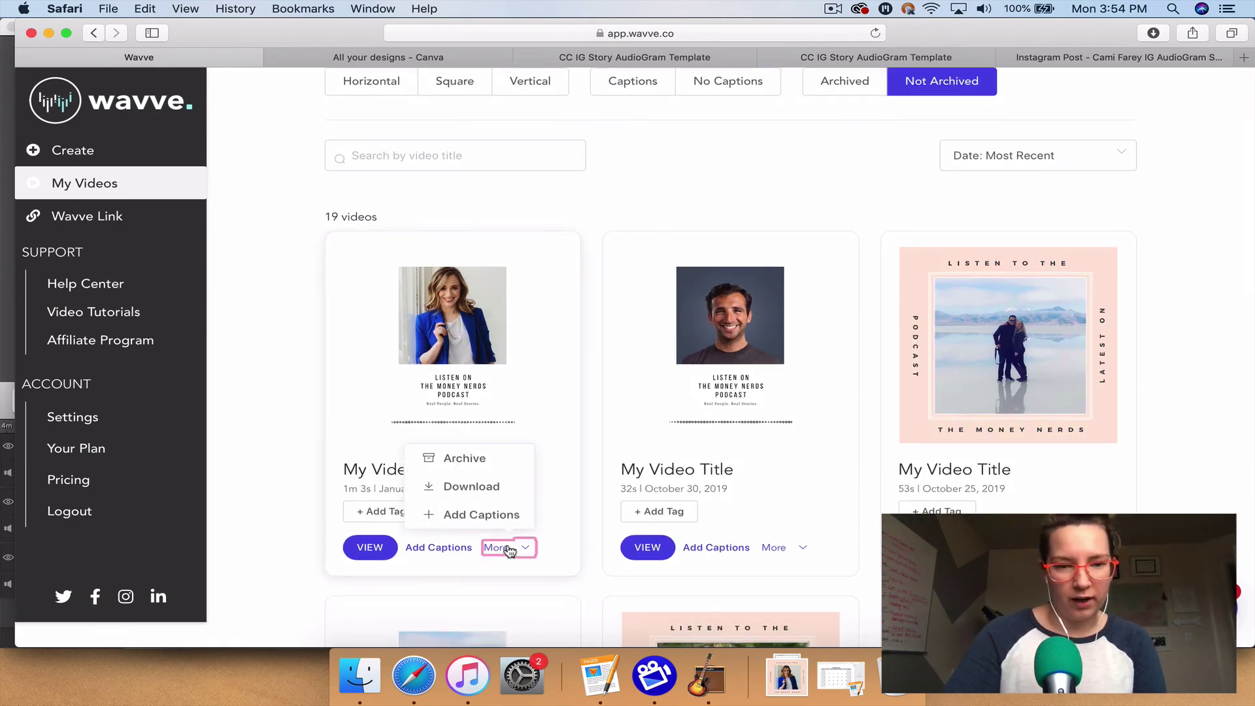
{"action": "left_click", "coordinate": [479, 487]}
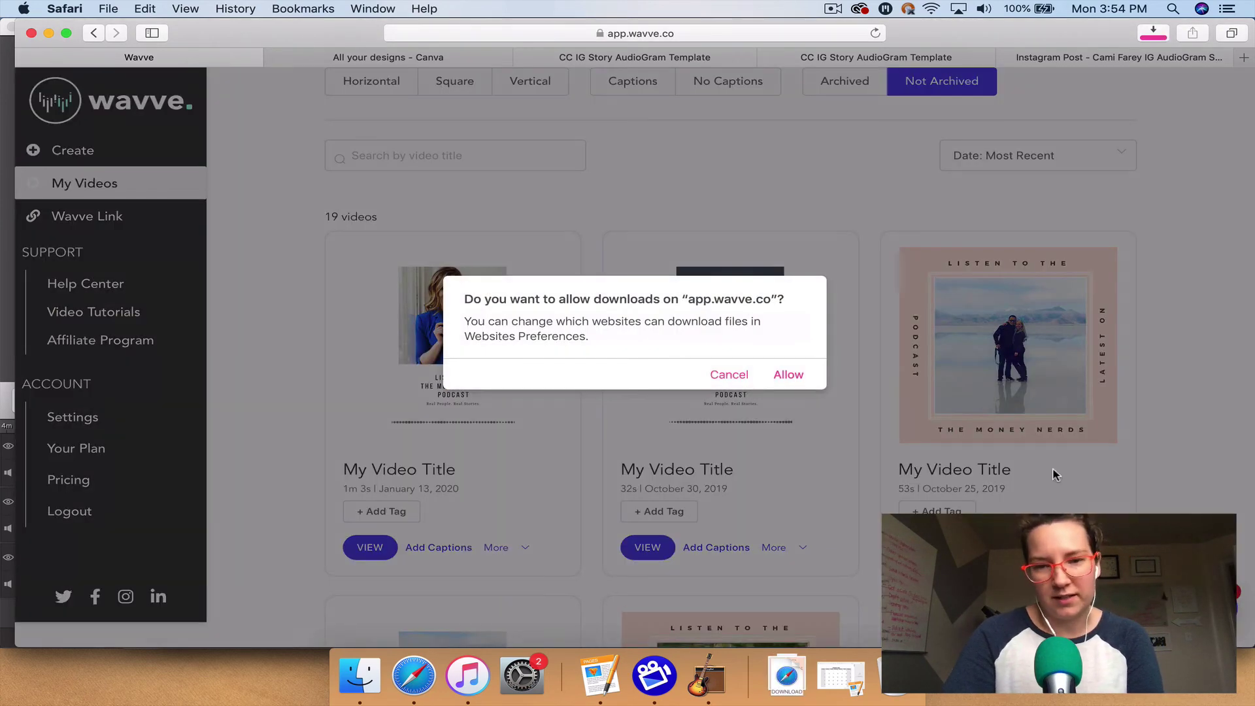
{"action": "left_click", "coordinate": [788, 374]}
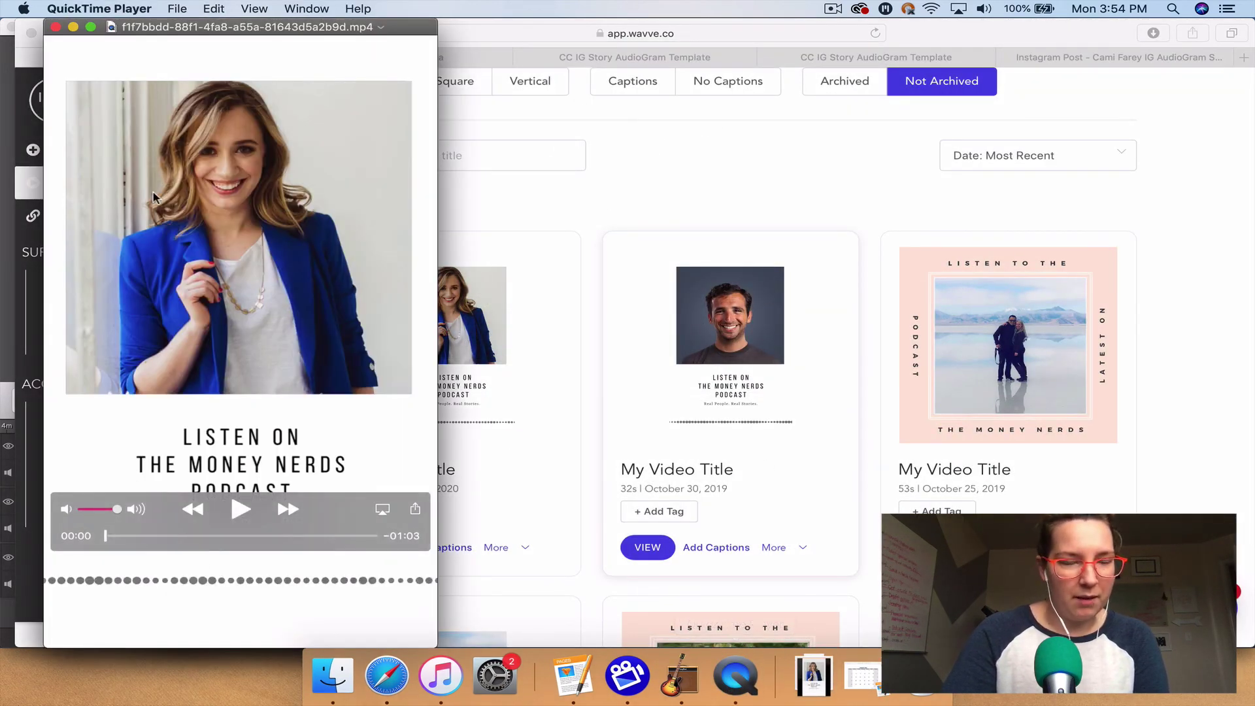
Open the downloaded mp4 from the Downloads stack in QuickTime Player
{"action": "left_click", "coordinate": [54, 29]}
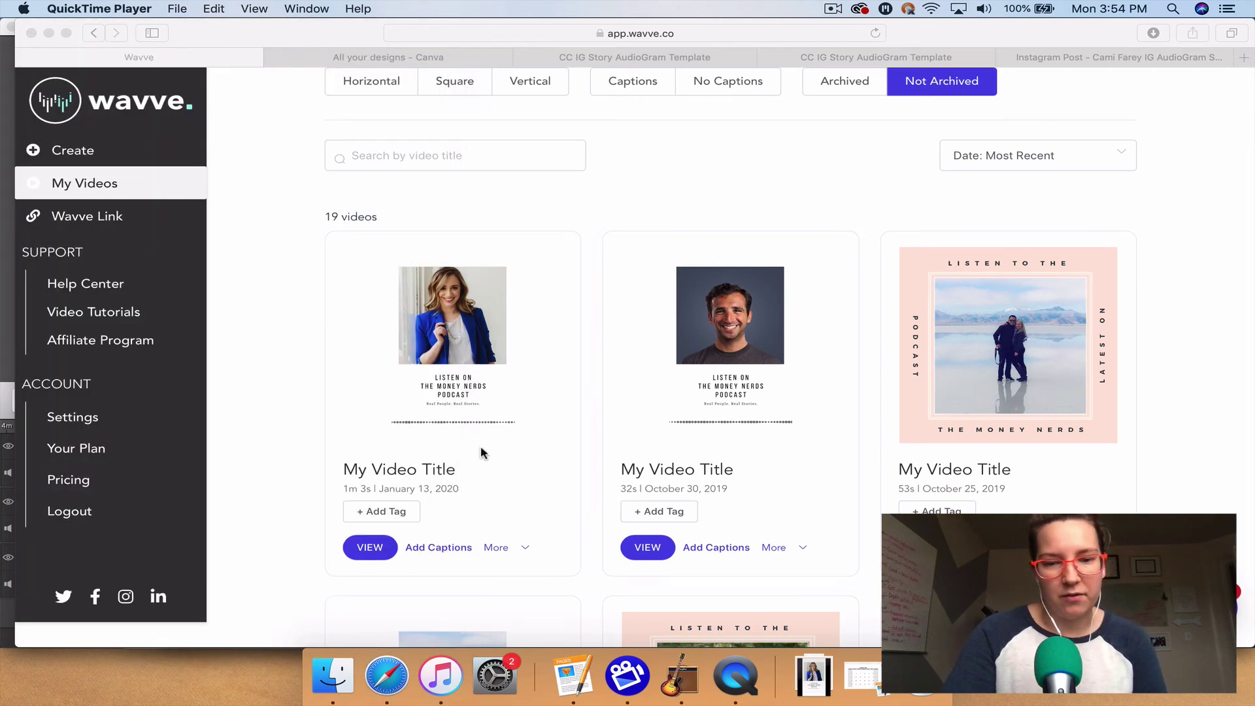
{"action": "left_click", "coordinate": [814, 673]}
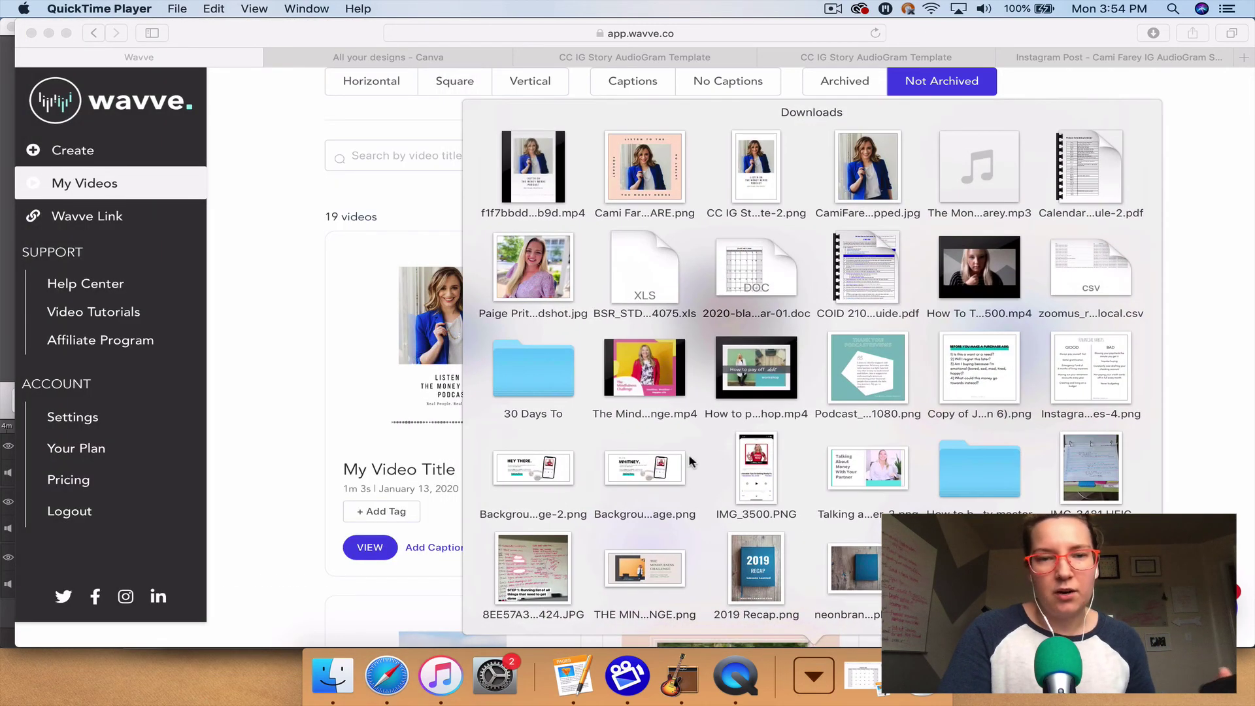
{"action": "left_click", "coordinate": [554, 180]}
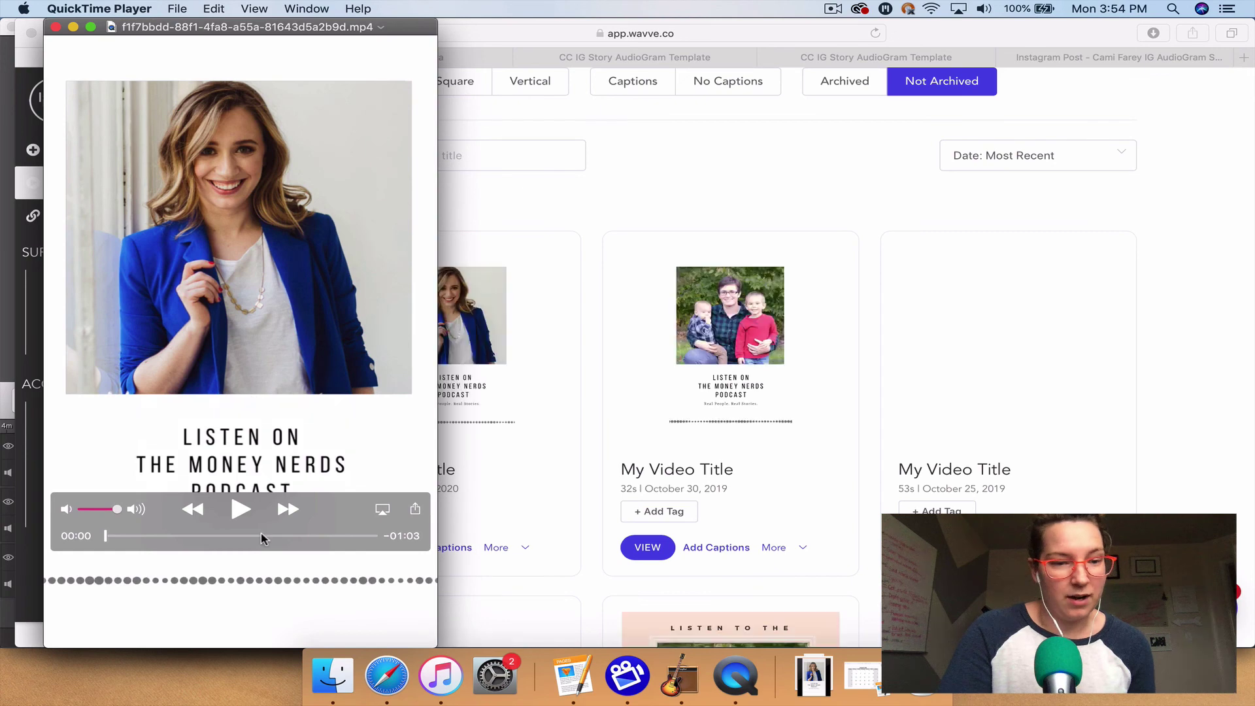
AirDrop the 1:03 audiogram mp4 to the nearby iPhone via QuickTime's Share menu
{"action": "left_click", "coordinate": [415, 513]}
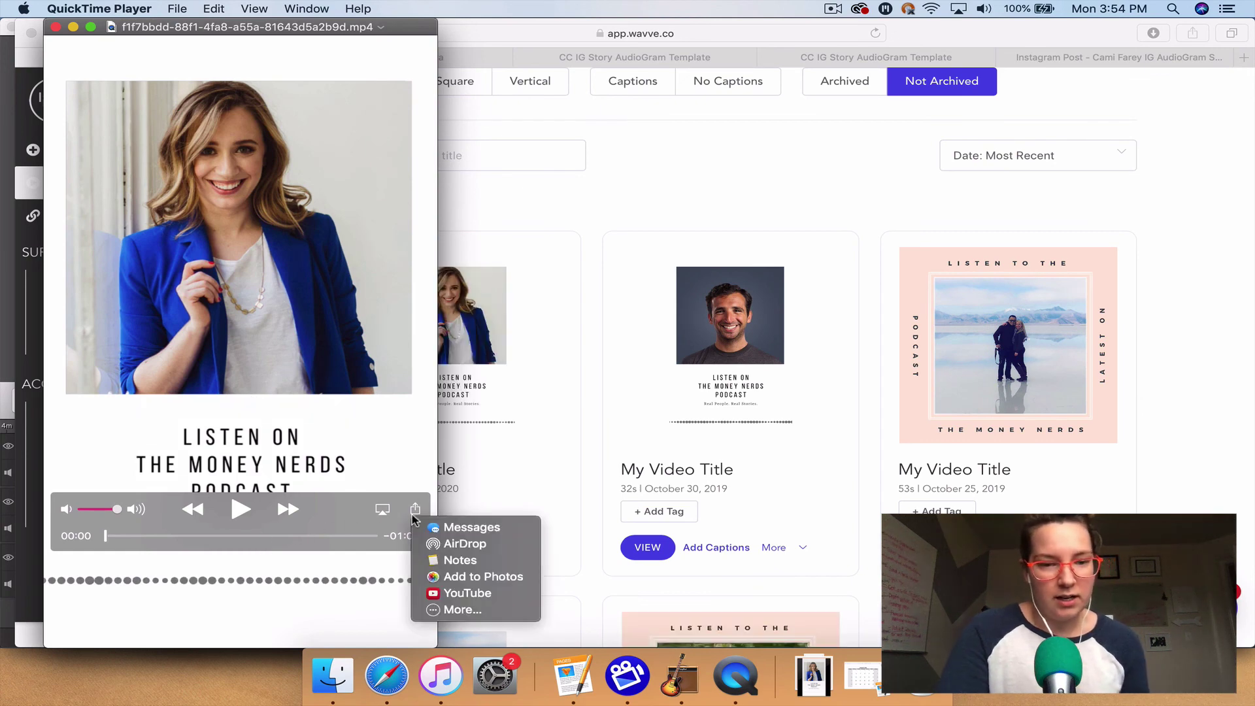
{"action": "left_click", "coordinate": [454, 548]}
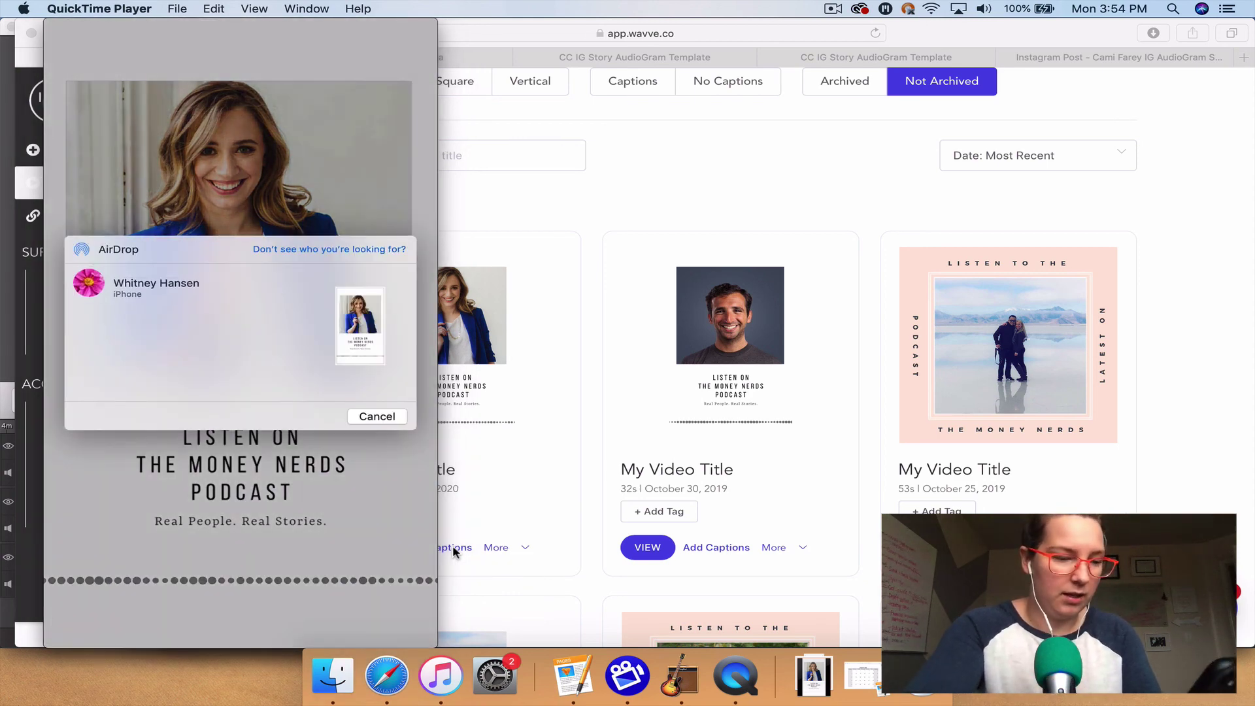
{"action": "left_click", "coordinate": [92, 279]}
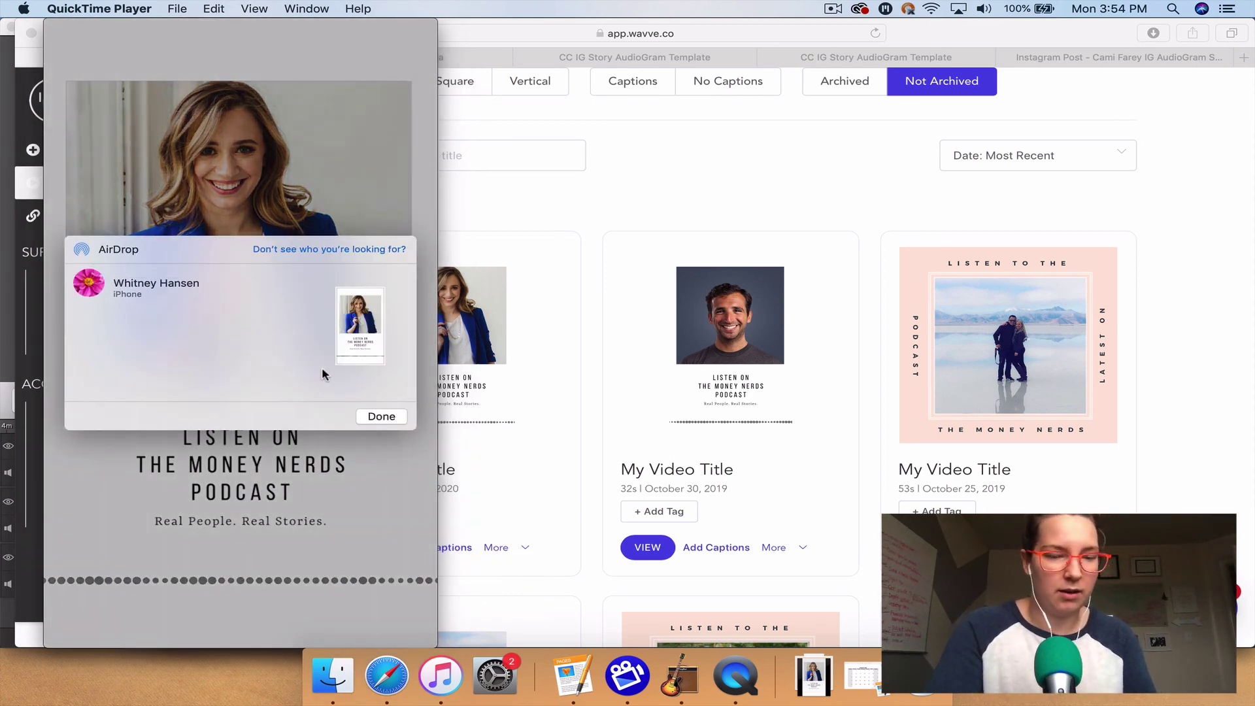
{"action": "left_click", "coordinate": [381, 417]}
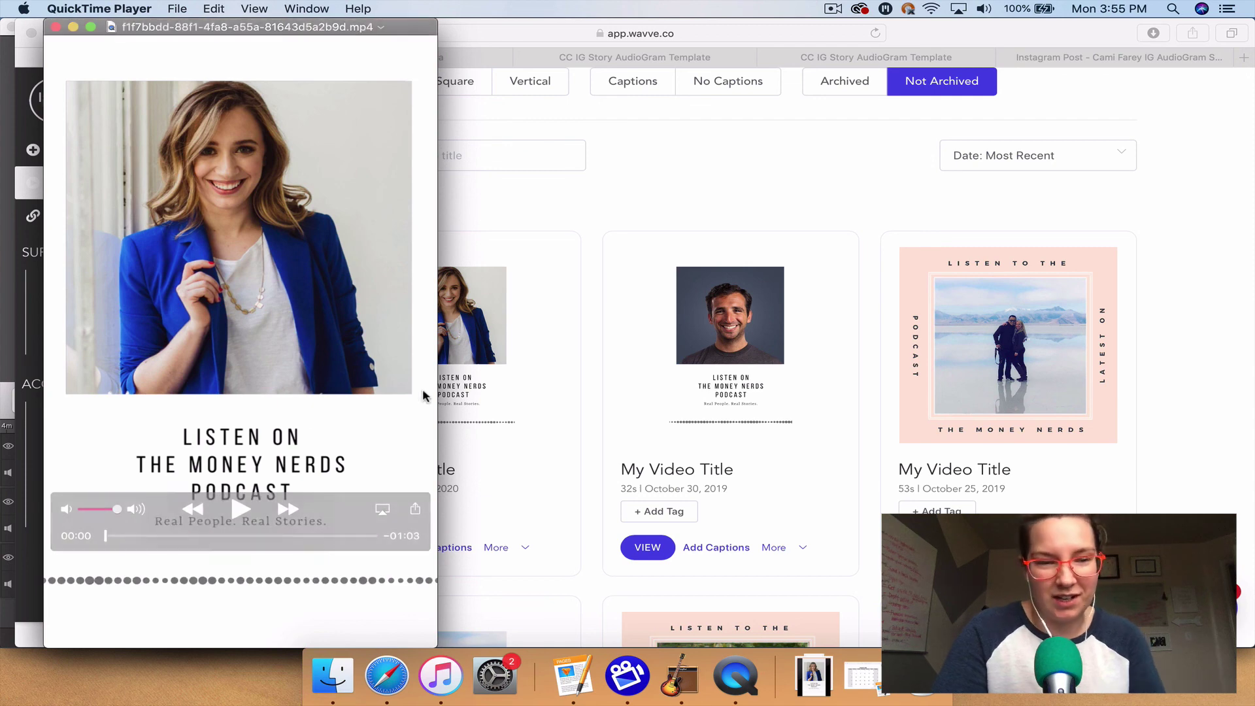
Close the QuickTime window and return to Safari's My Videos list of 19 videos
{"action": "left_click", "coordinate": [55, 27]}
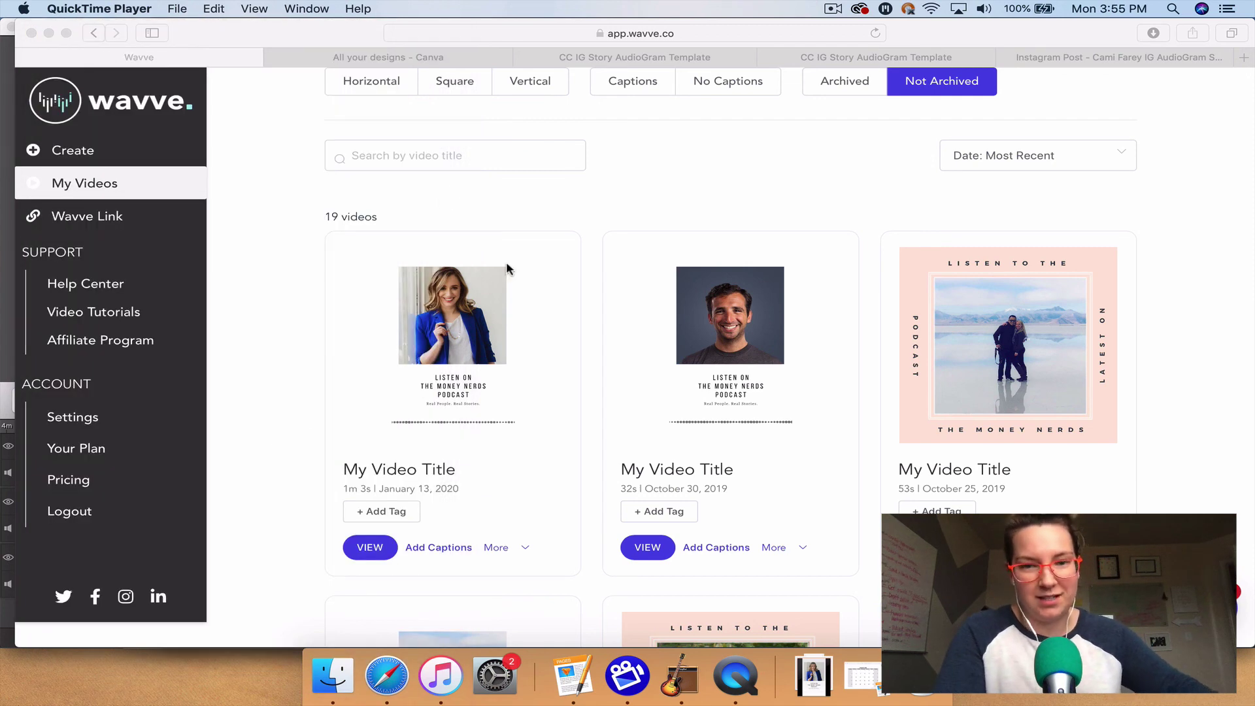
{"action": "scroll", "coordinate": [1077, 375], "scroll_direction": "down", "scroll_amount": 1}
{"action": "scroll", "coordinate": [1078, 382], "scroll_direction": "up", "scroll_amount": 5}
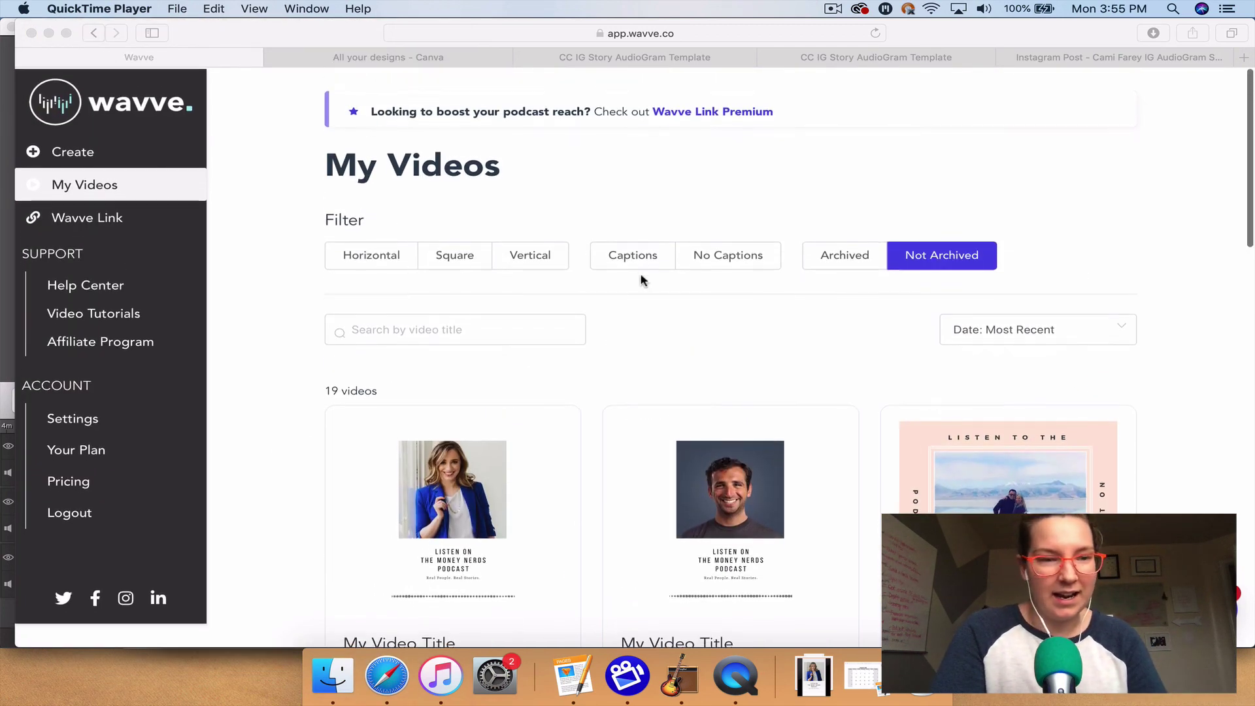
{"action": "left_click", "coordinate": [85, 155]}
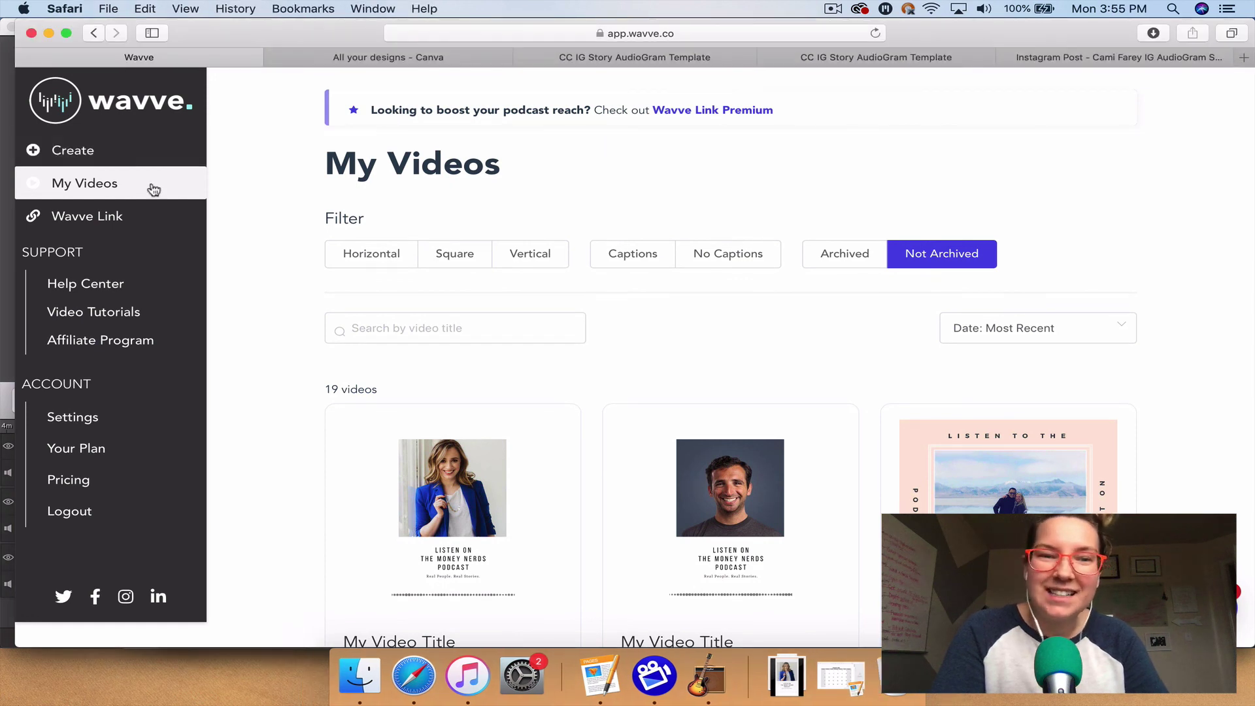